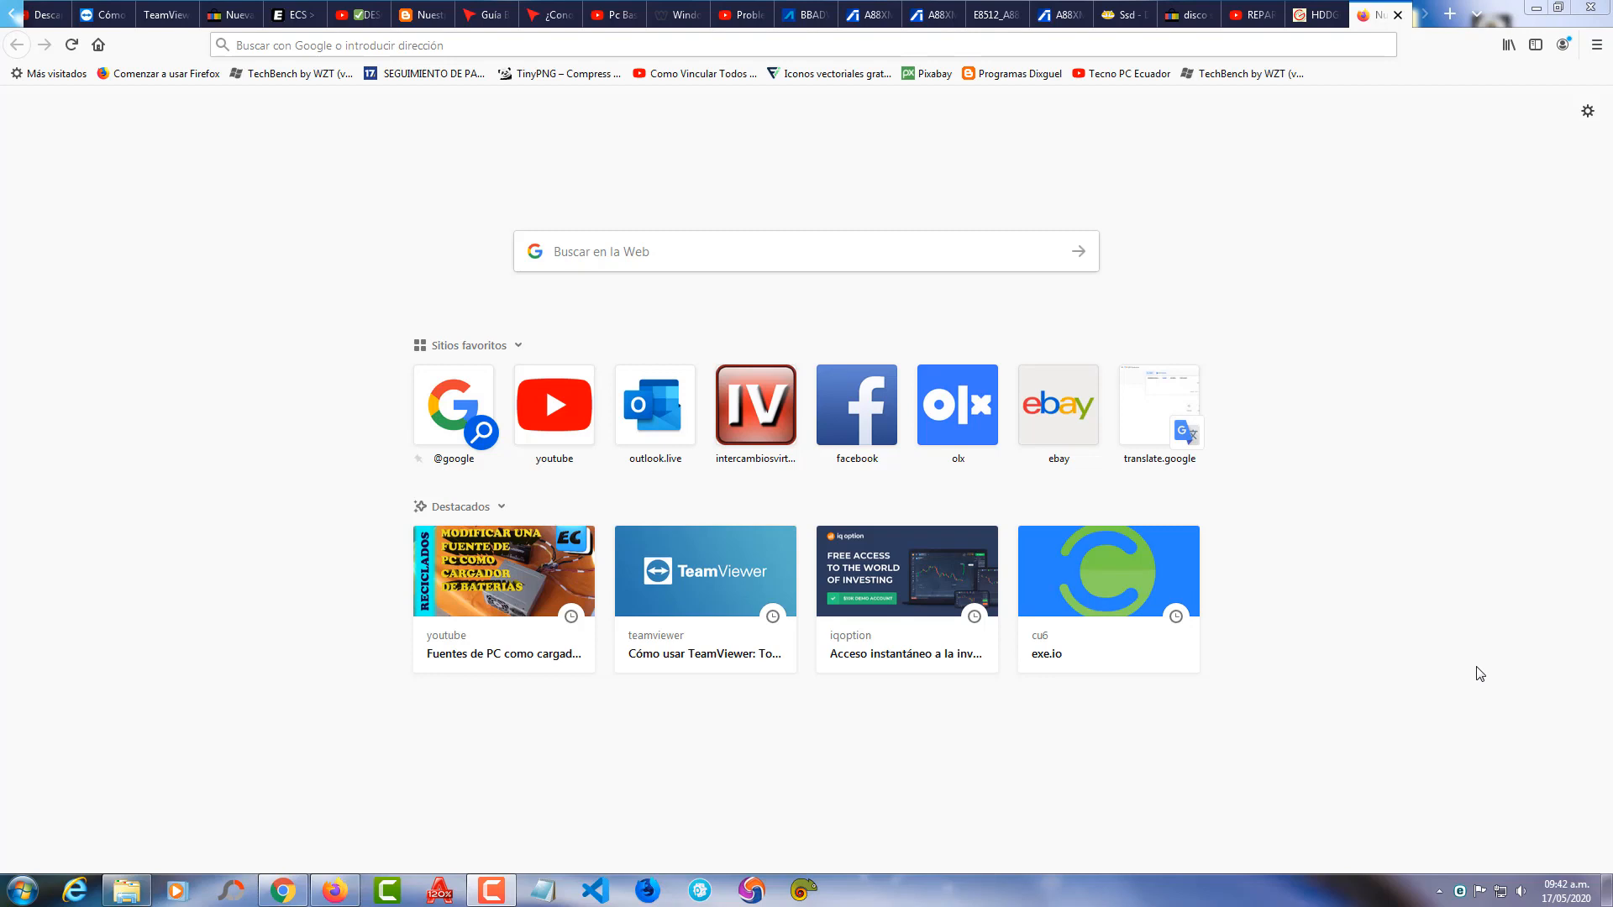
# Launch Audacity and try to open the audio file nod32.m4a from the nod32 folder.
pyautogui.click(23, 889)
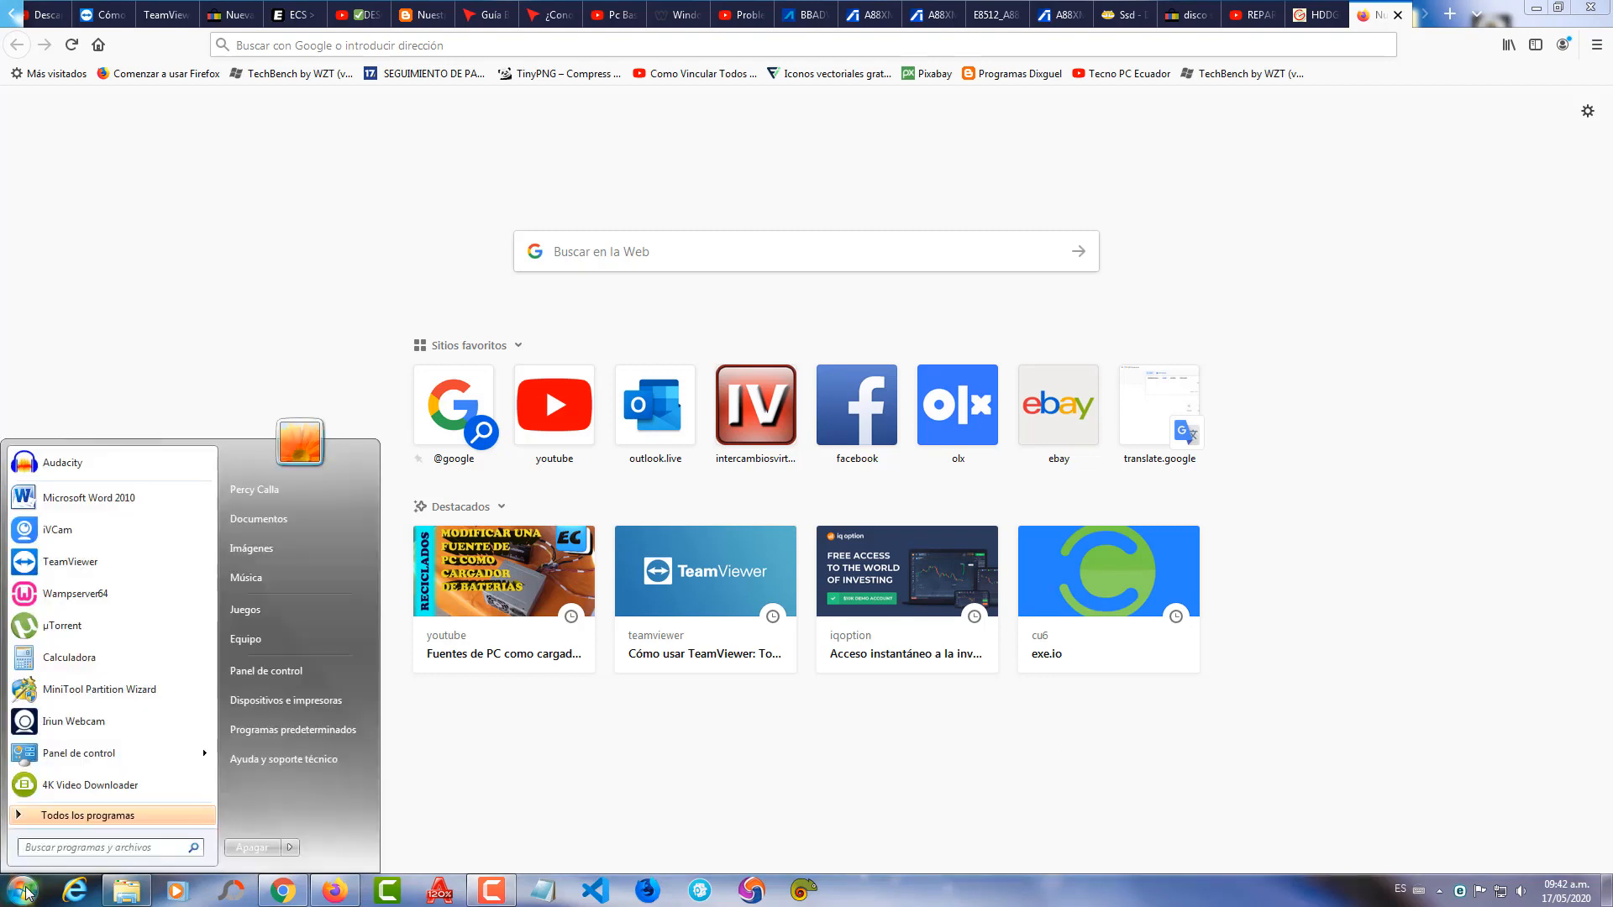
pyautogui.click(60, 464)
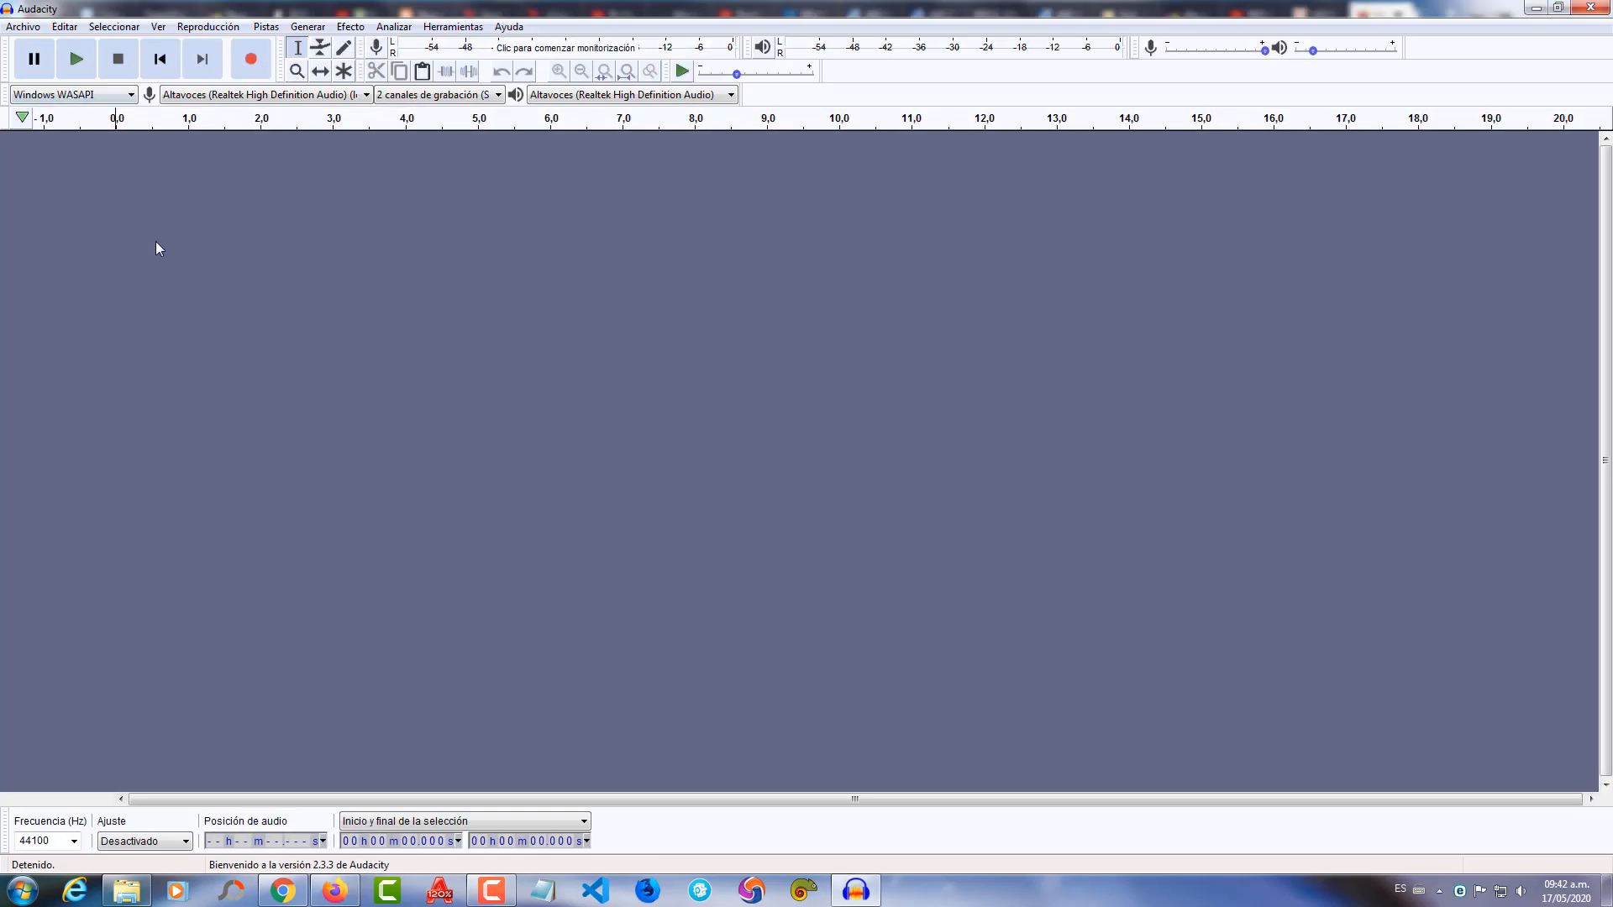
pyautogui.click(17, 29)
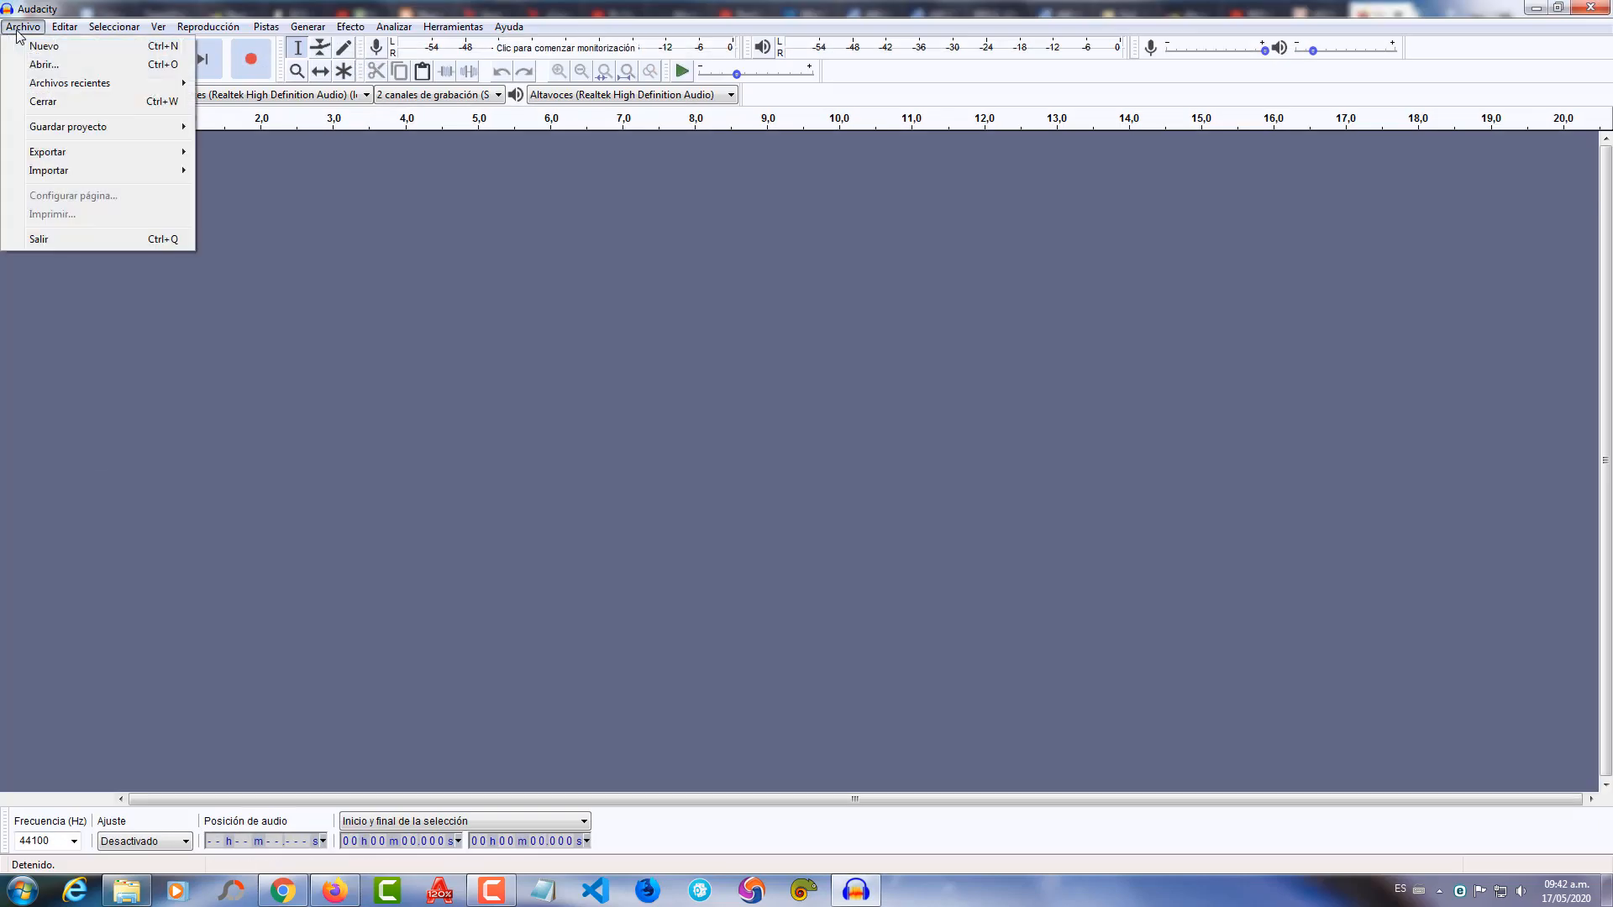
pyautogui.click(49, 67)
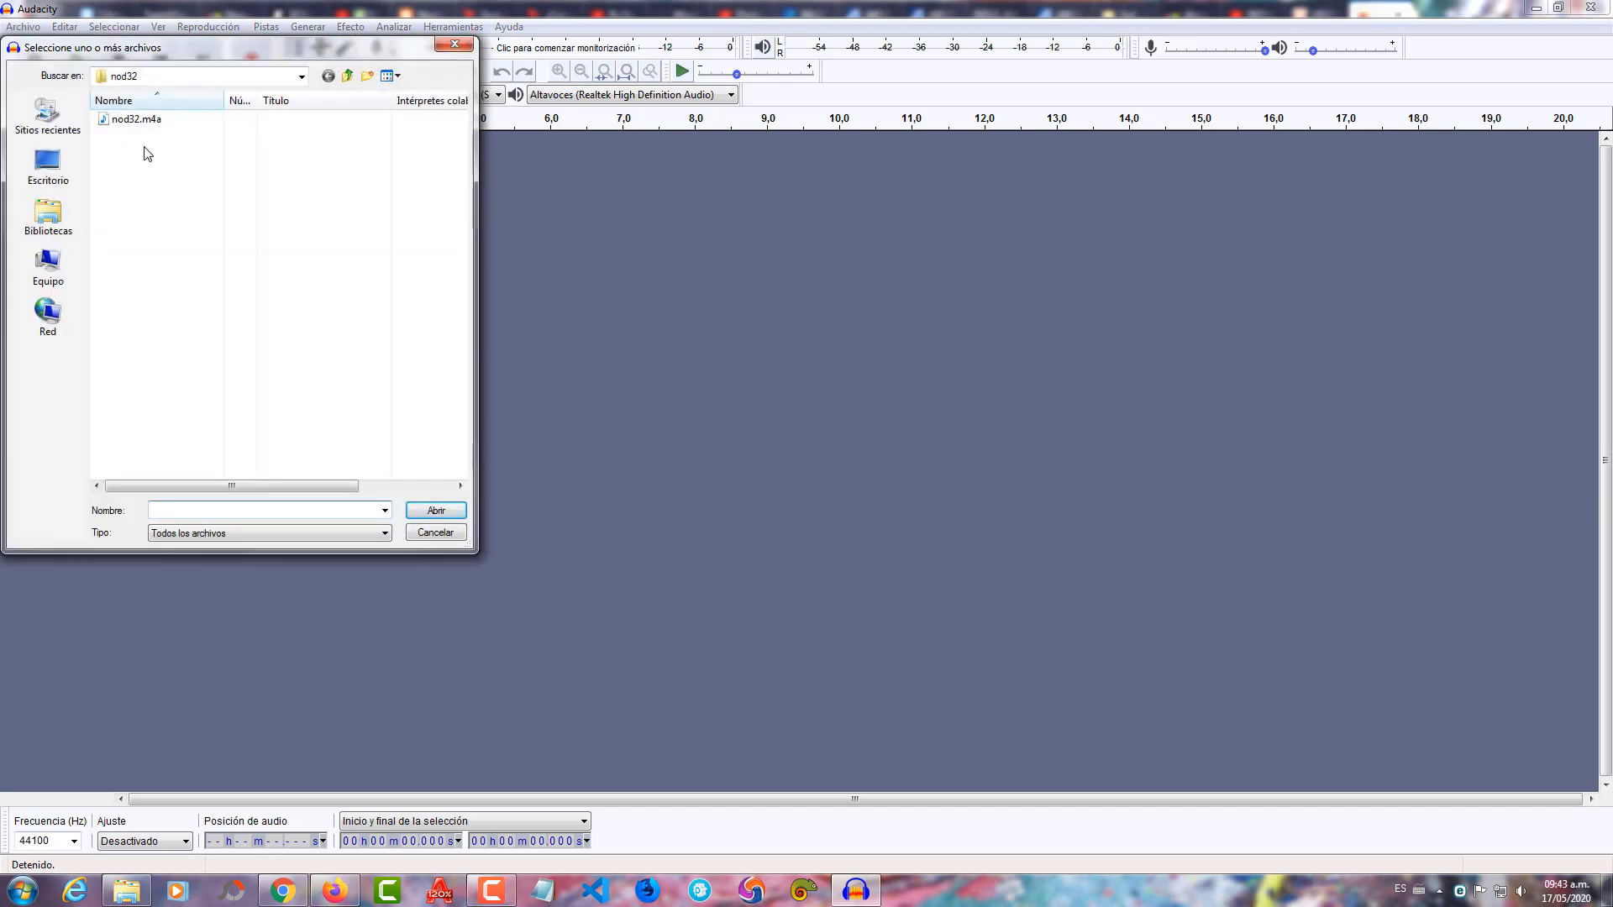
pyautogui.doubleClick(136, 121)
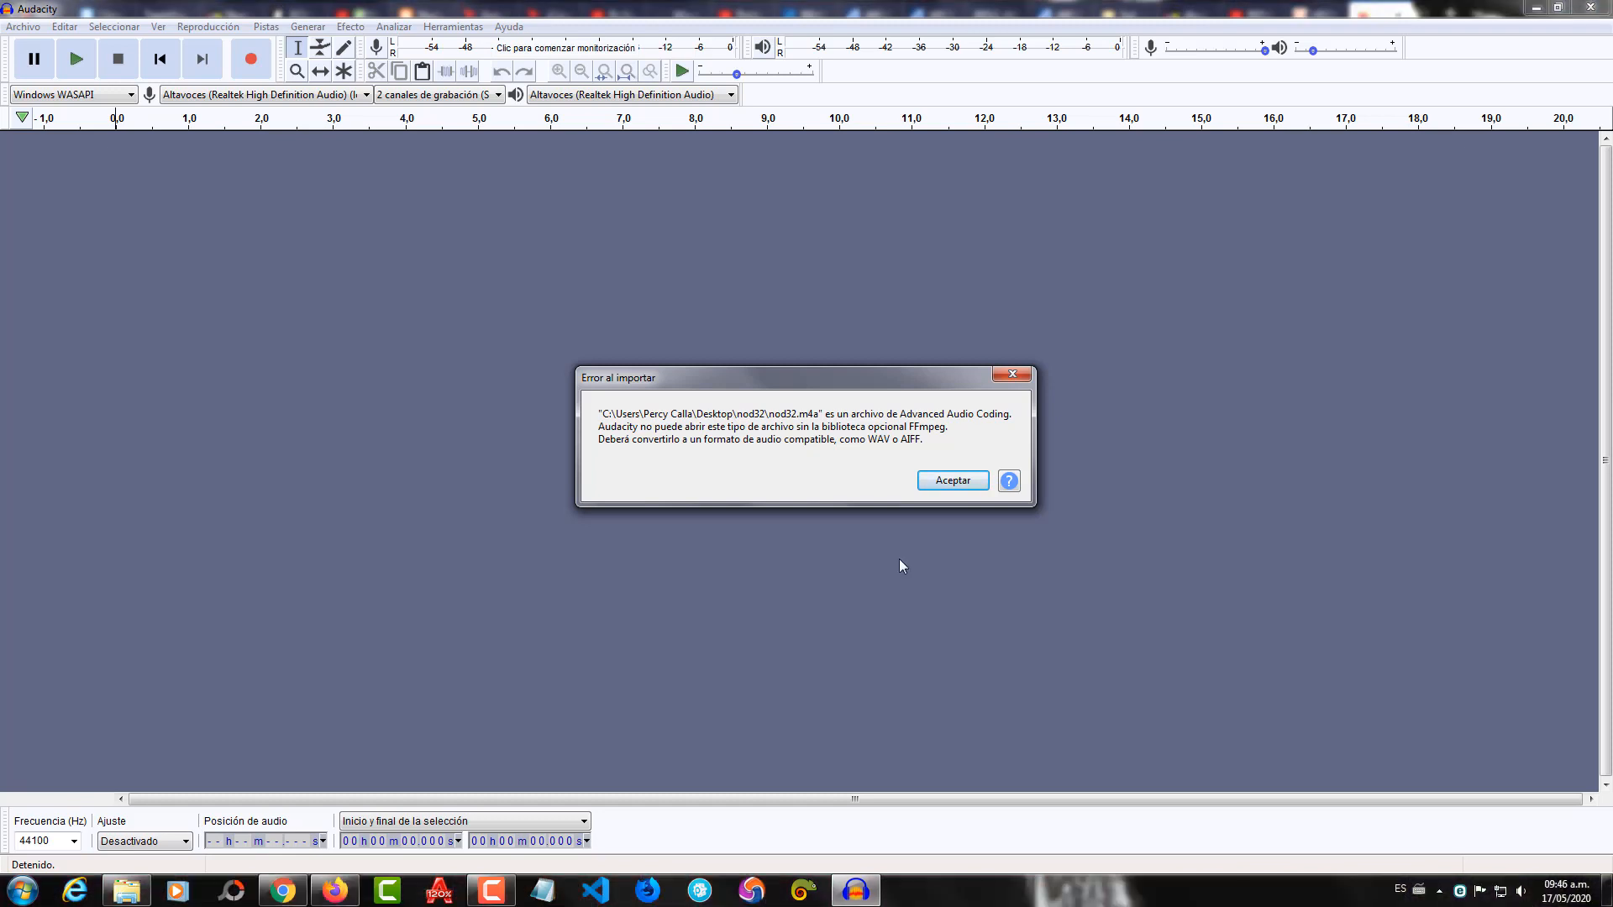
# Switch to Firefox, search the web for "audacity" and open the official audacityteam.org site.
pyautogui.click(335, 891)
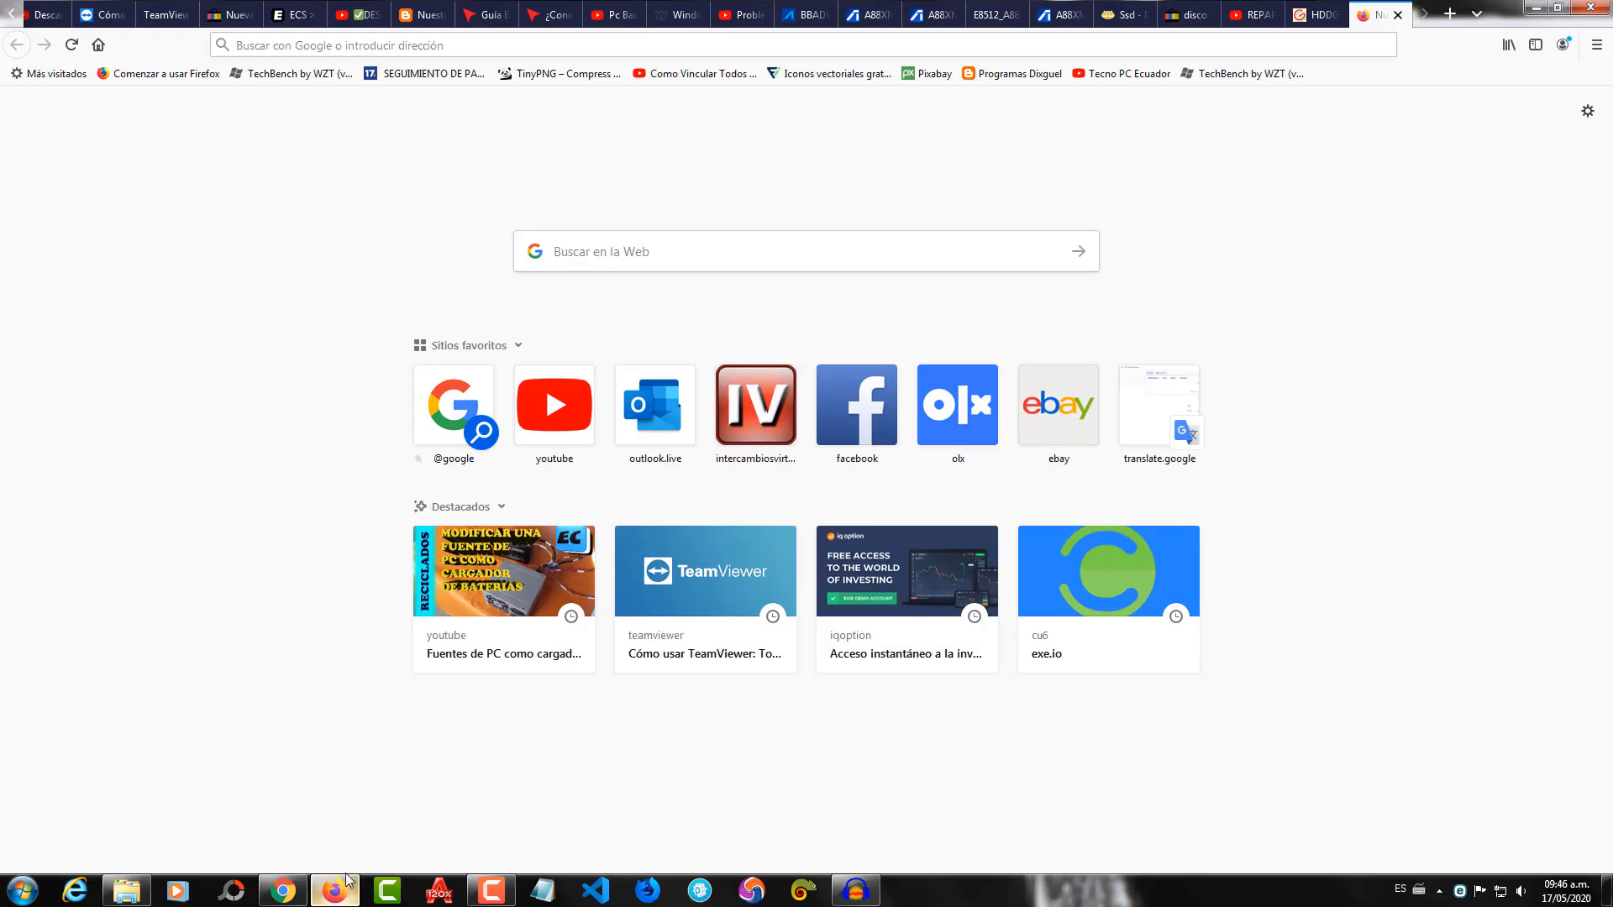
pyautogui.click(472, 48)
pyautogui.write('au')
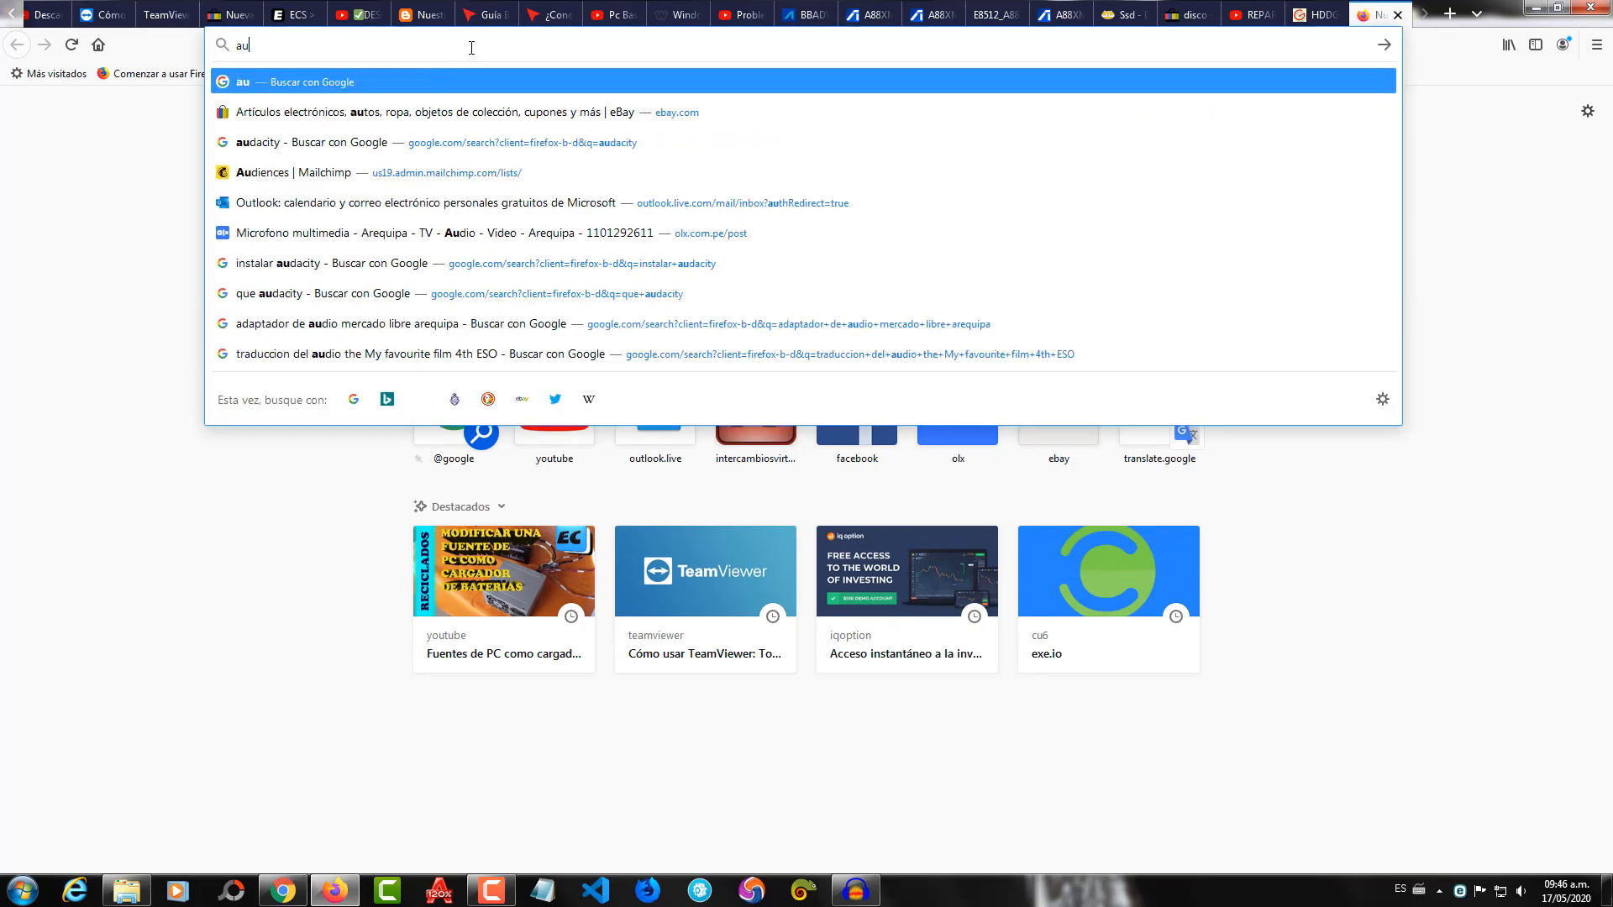
pyautogui.write('dacity')
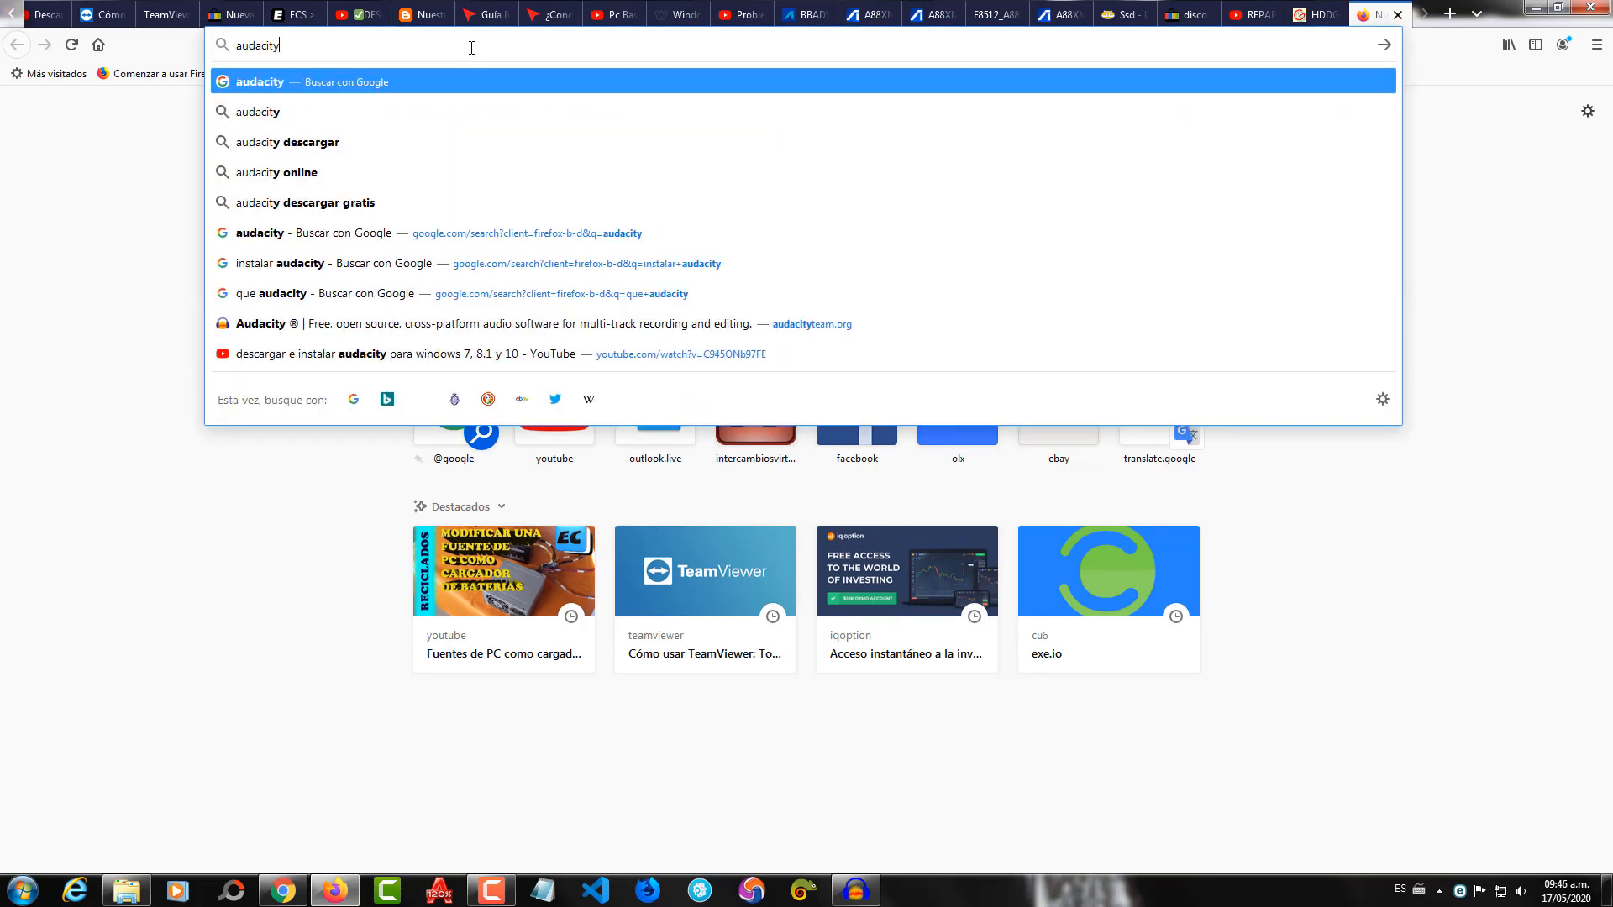
pyautogui.press('Return')
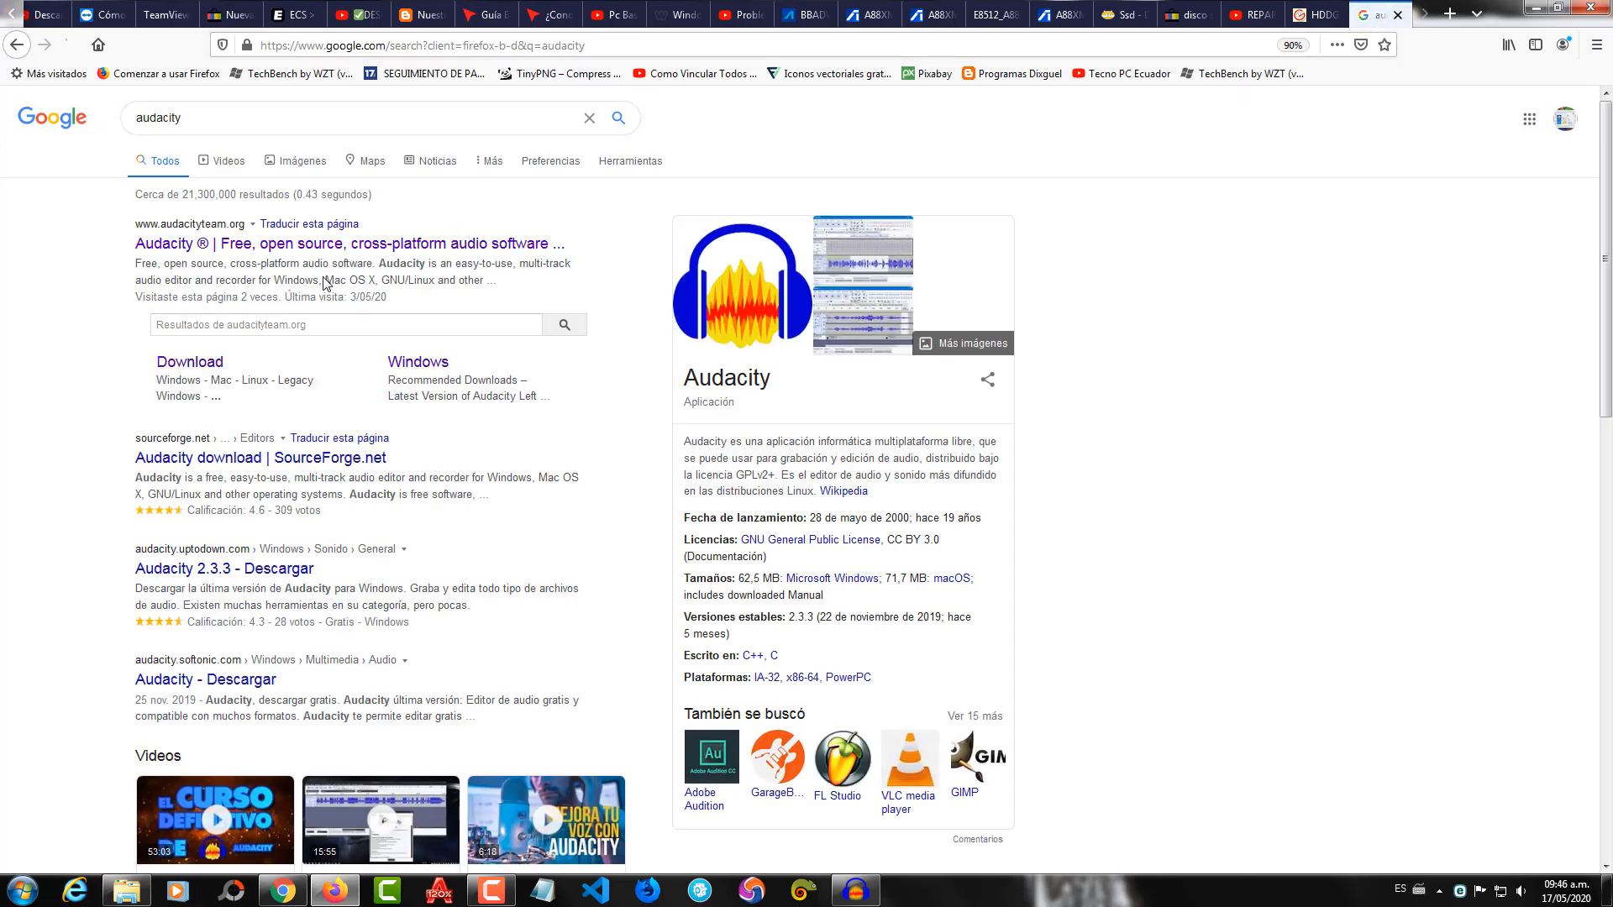
pyautogui.click(314, 250)
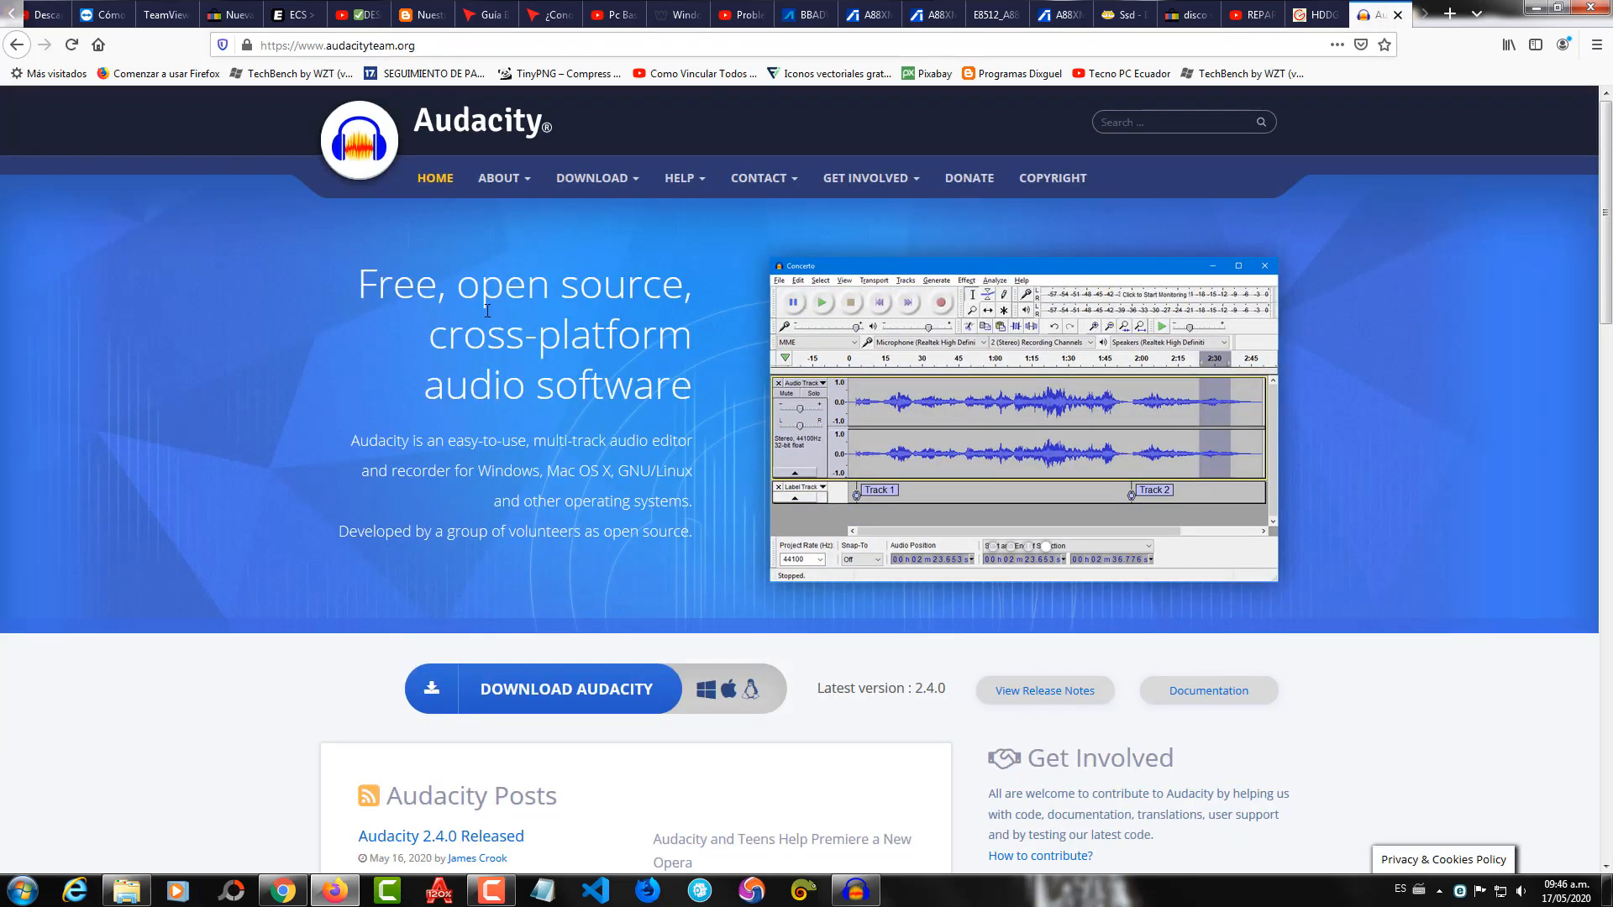
# Go to the Audacity plug-ins download page and open the FFmpeg FAQ from its Libraries section.
pyautogui.moveTo(594, 180)
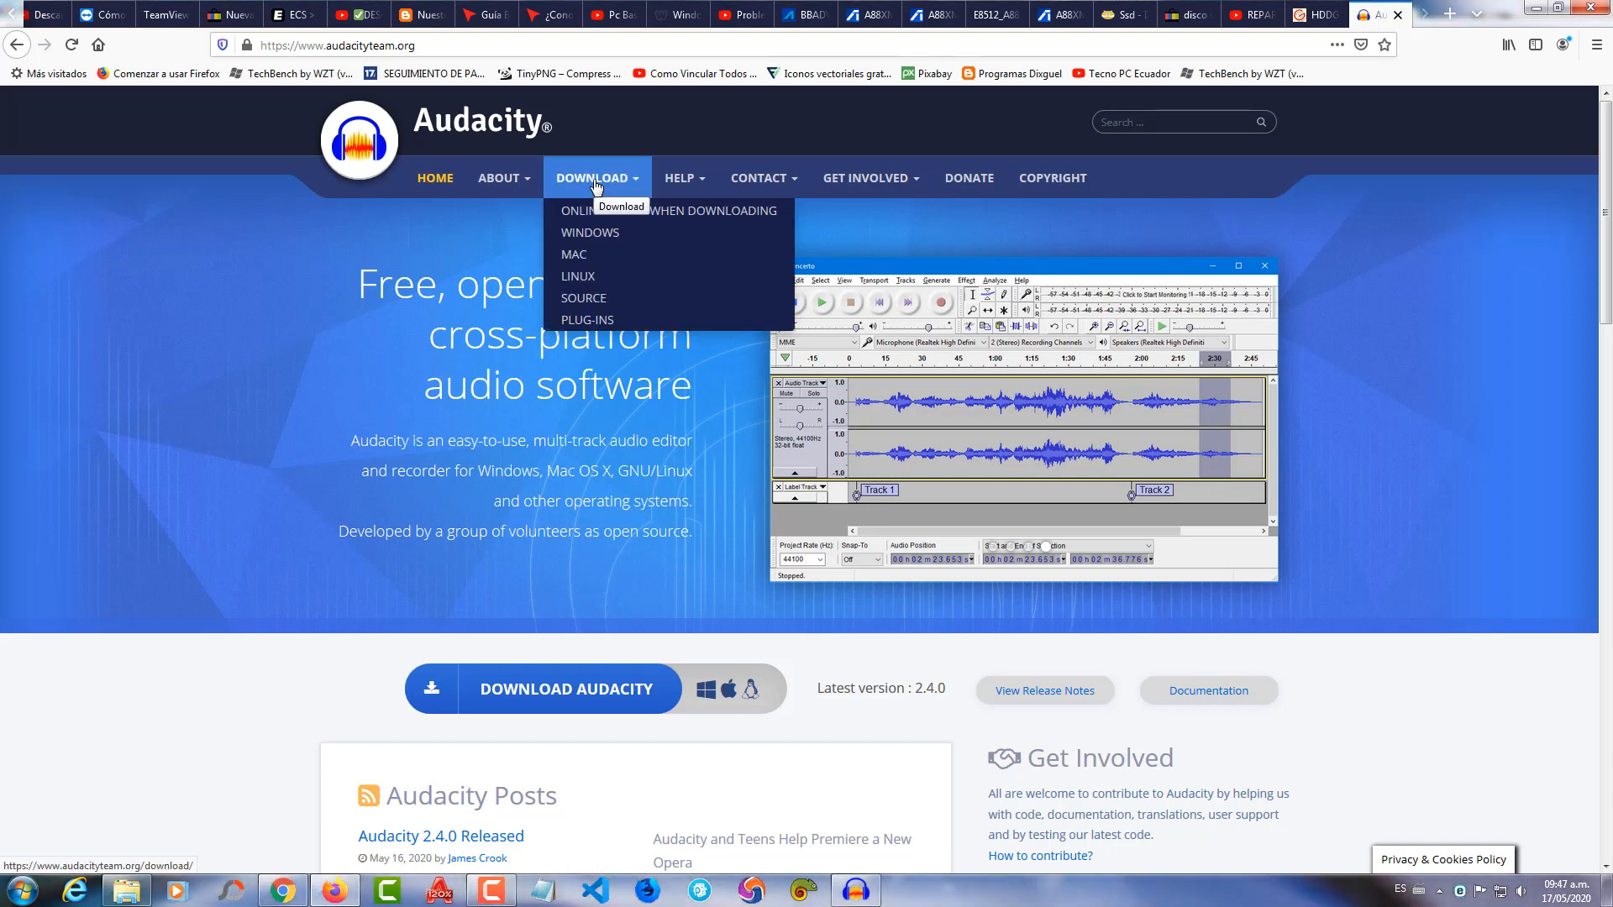
pyautogui.click(584, 319)
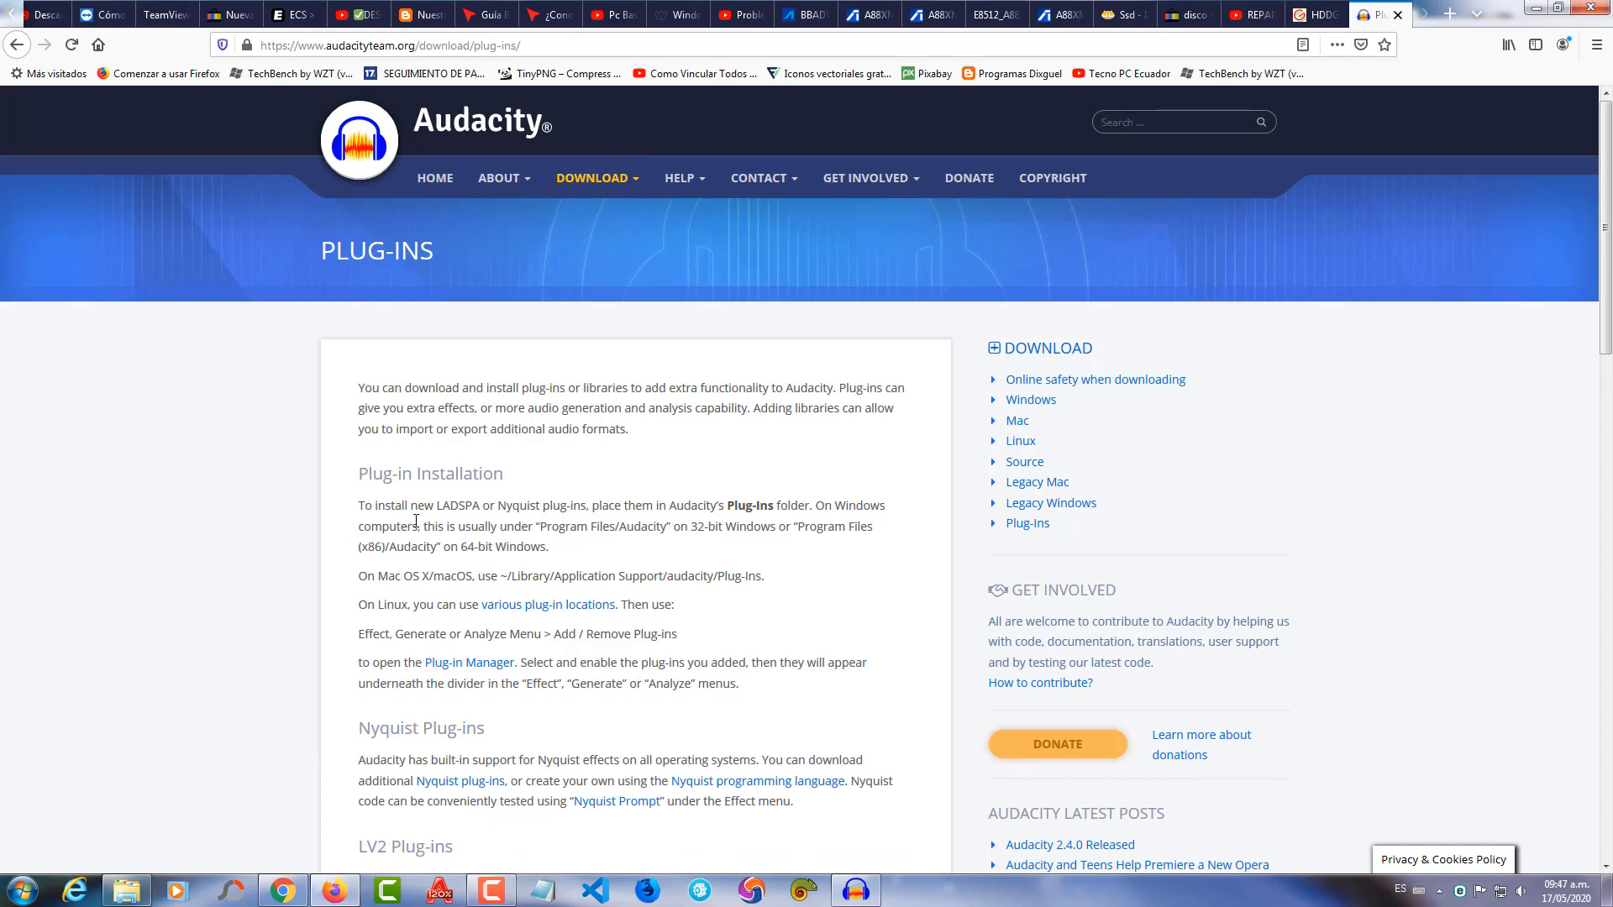
pyautogui.scroll(-5, 280, 514)
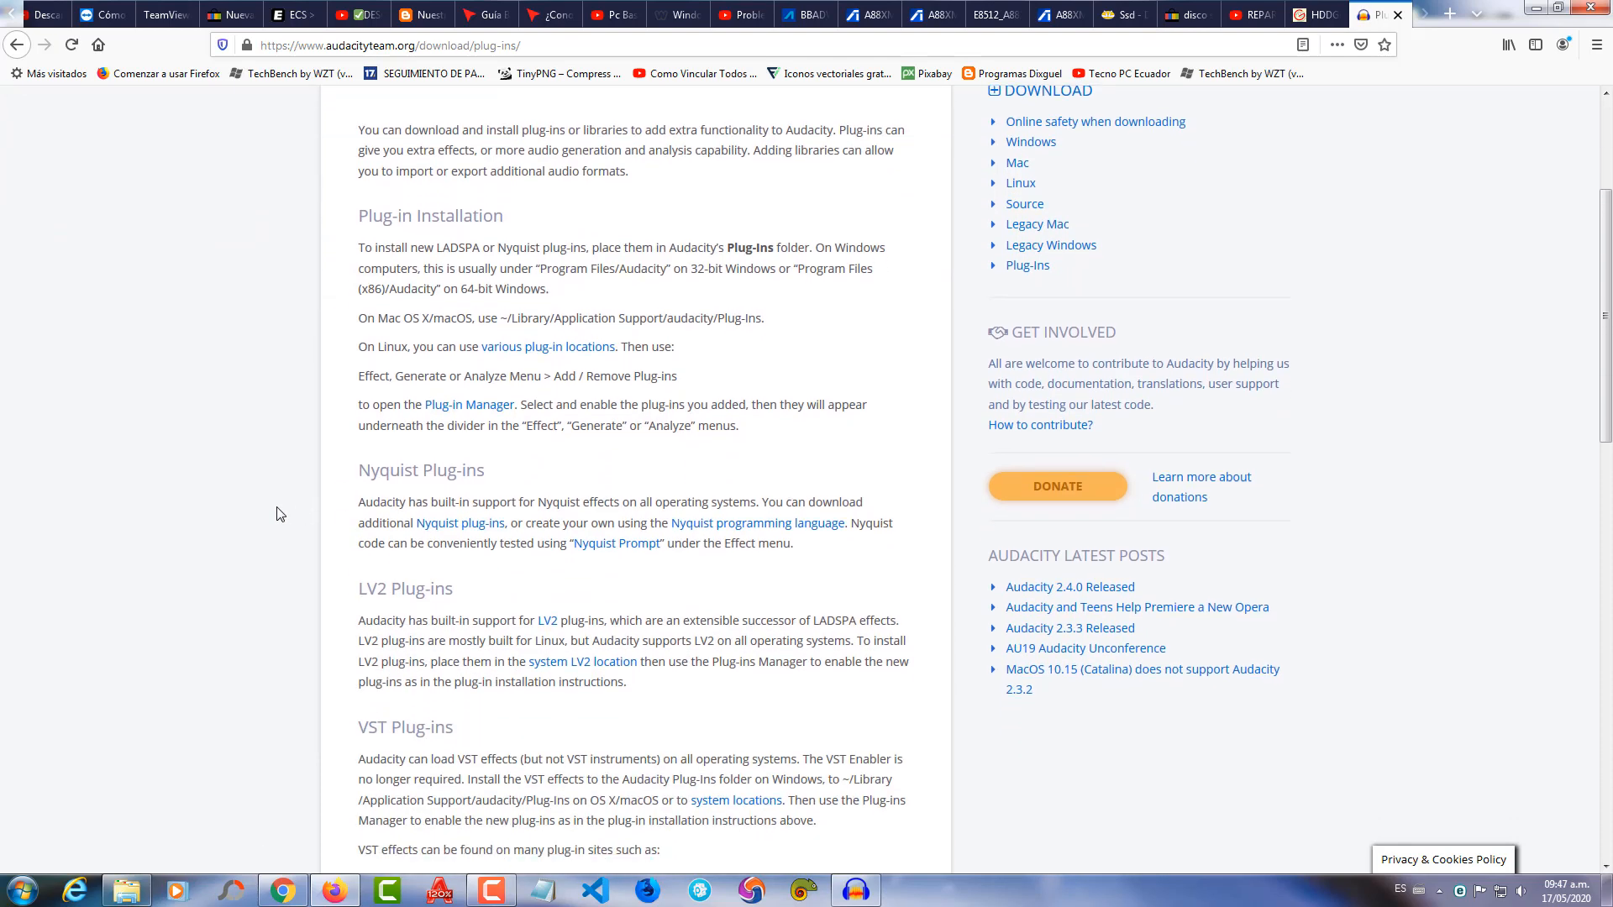
pyautogui.scroll(-5, 280, 514)
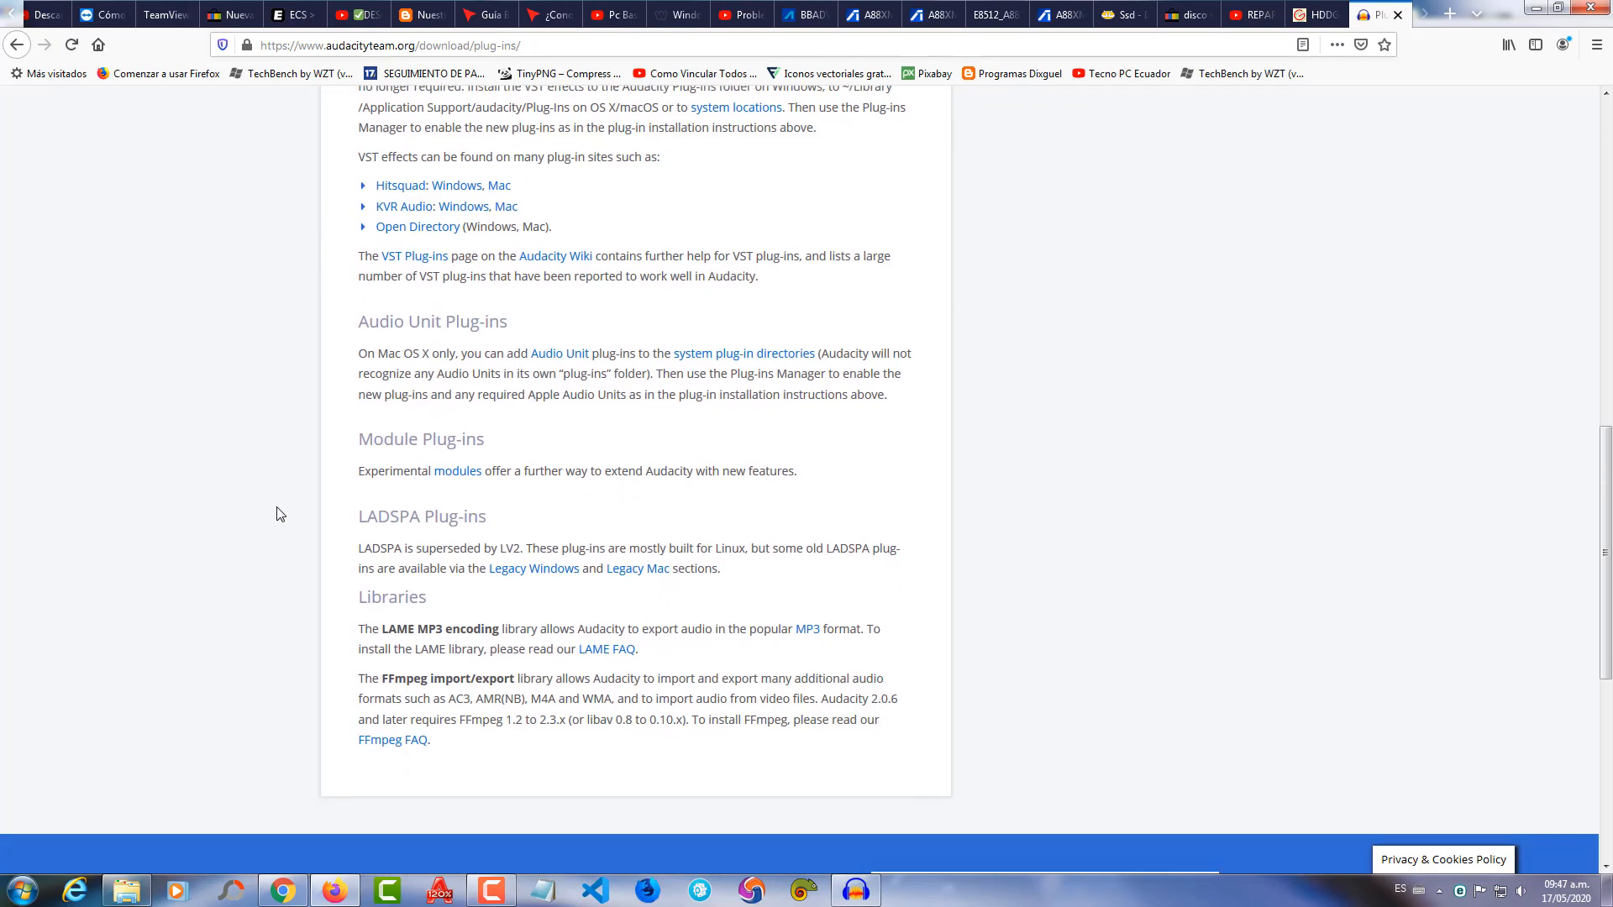
pyautogui.scroll(-2, 280, 514)
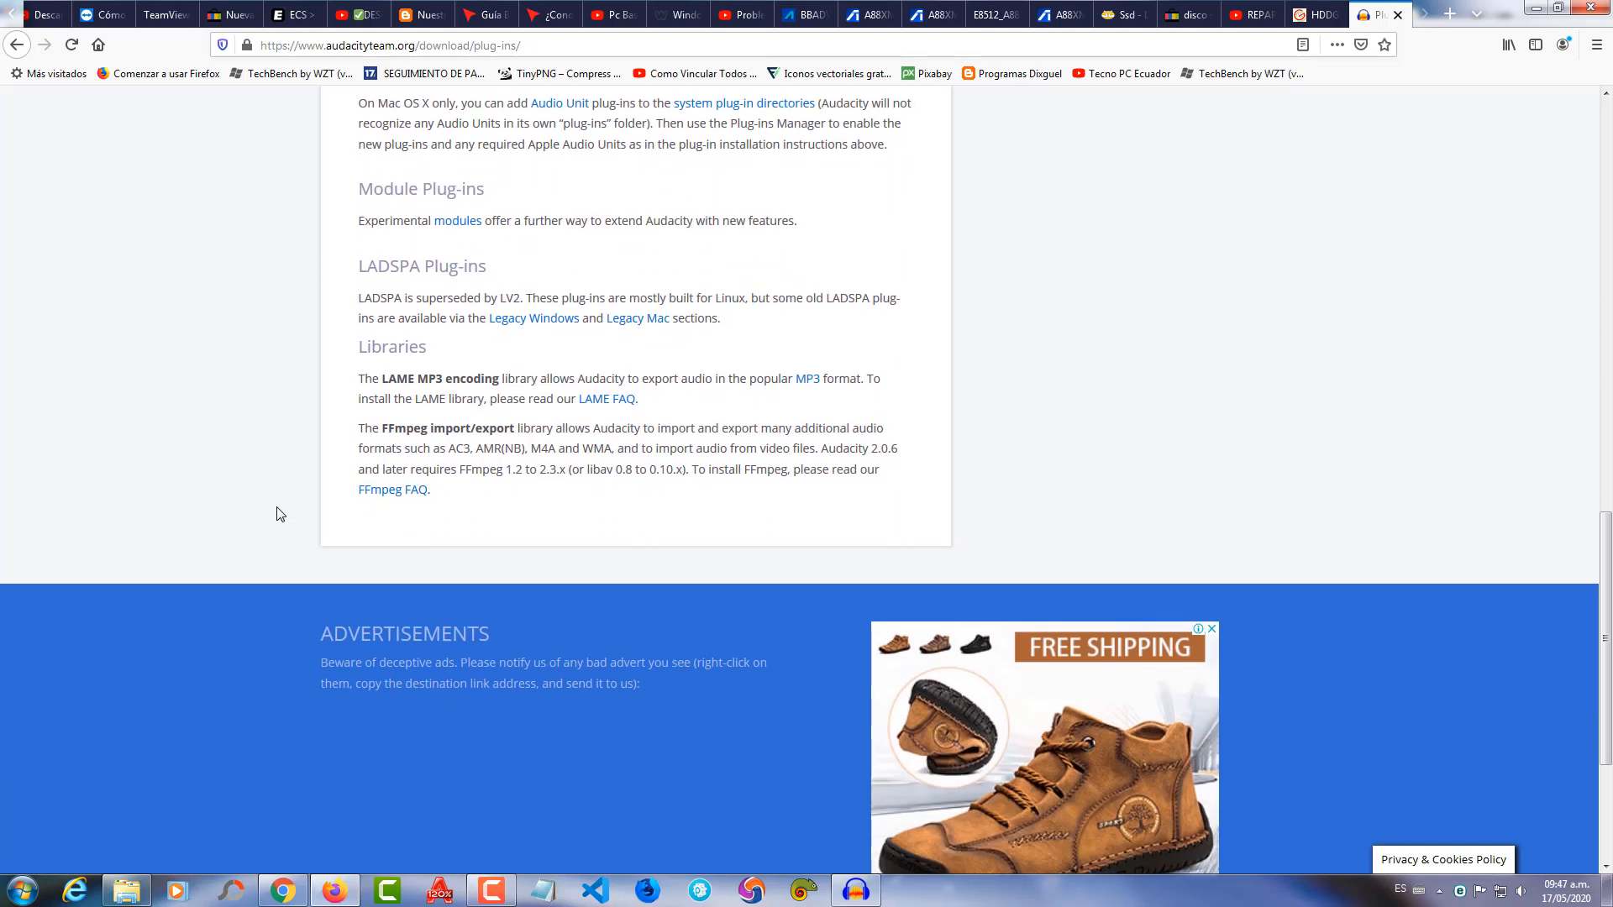
pyautogui.scroll(-1, 280, 514)
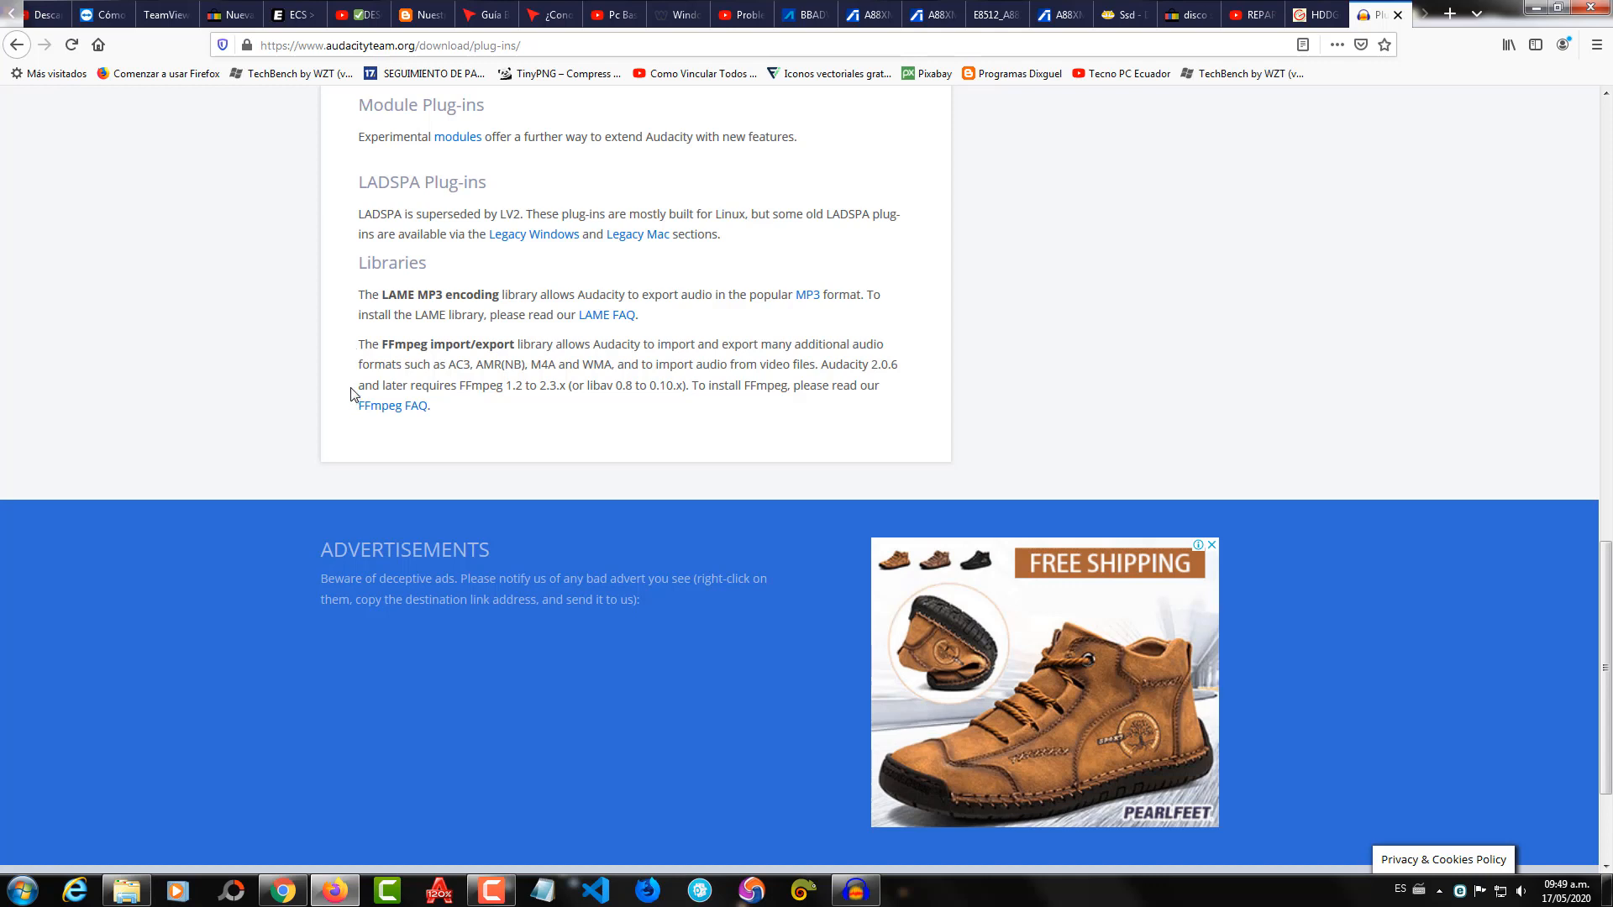
pyautogui.click(395, 410)
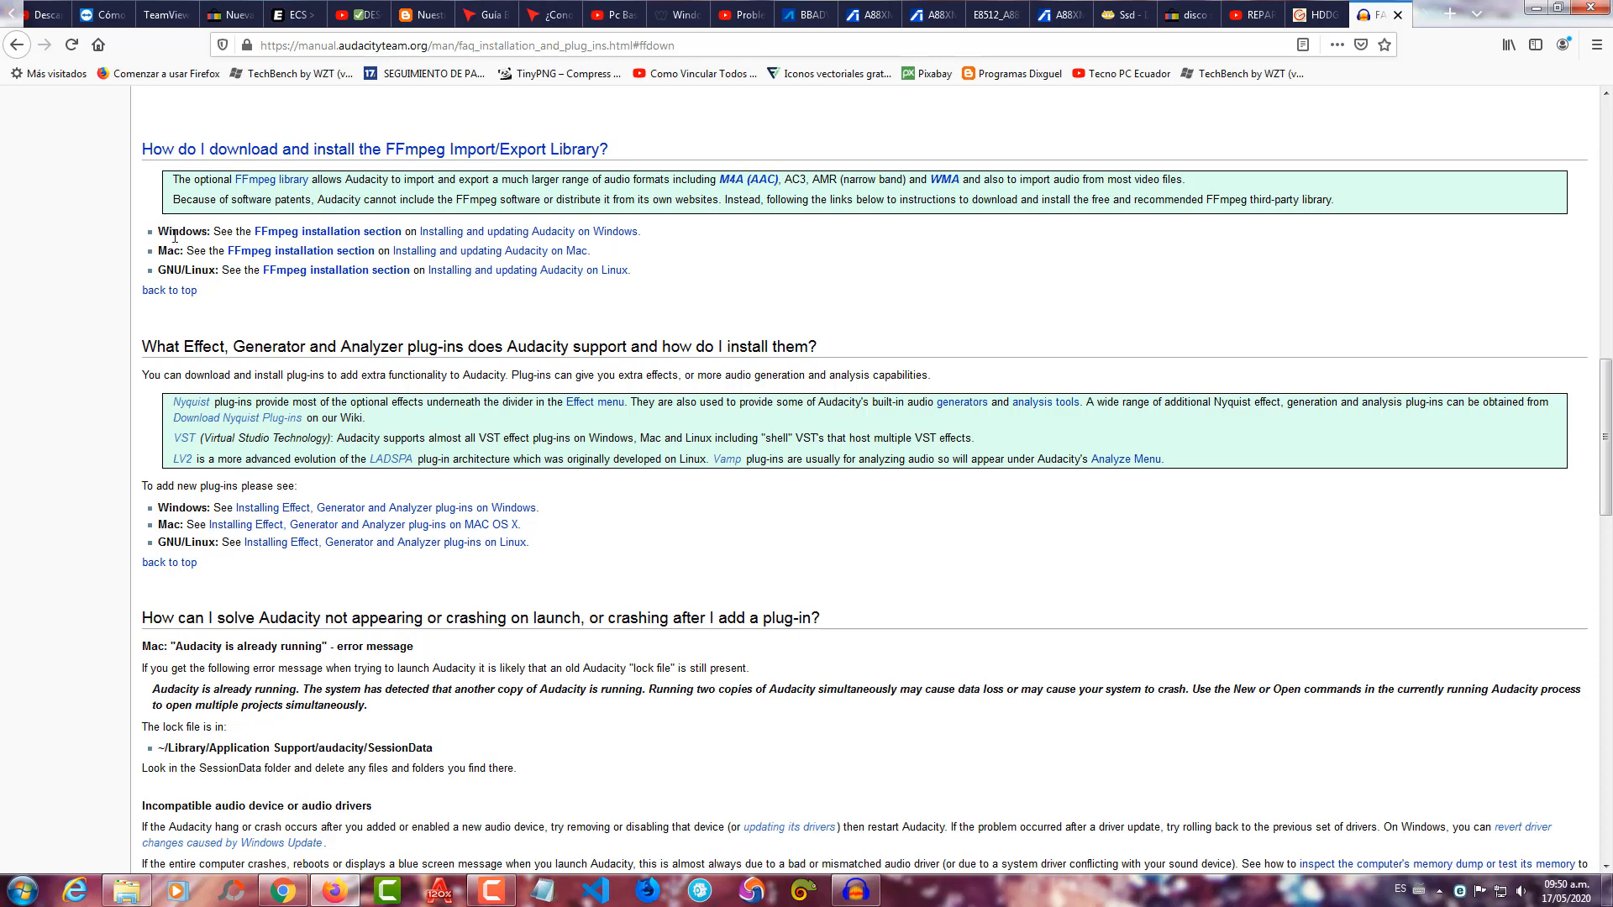
# Follow the Windows FFmpeg installation instructions to the external FFmpeg download page and locate the Windows downloads.
pyautogui.click(317, 240)
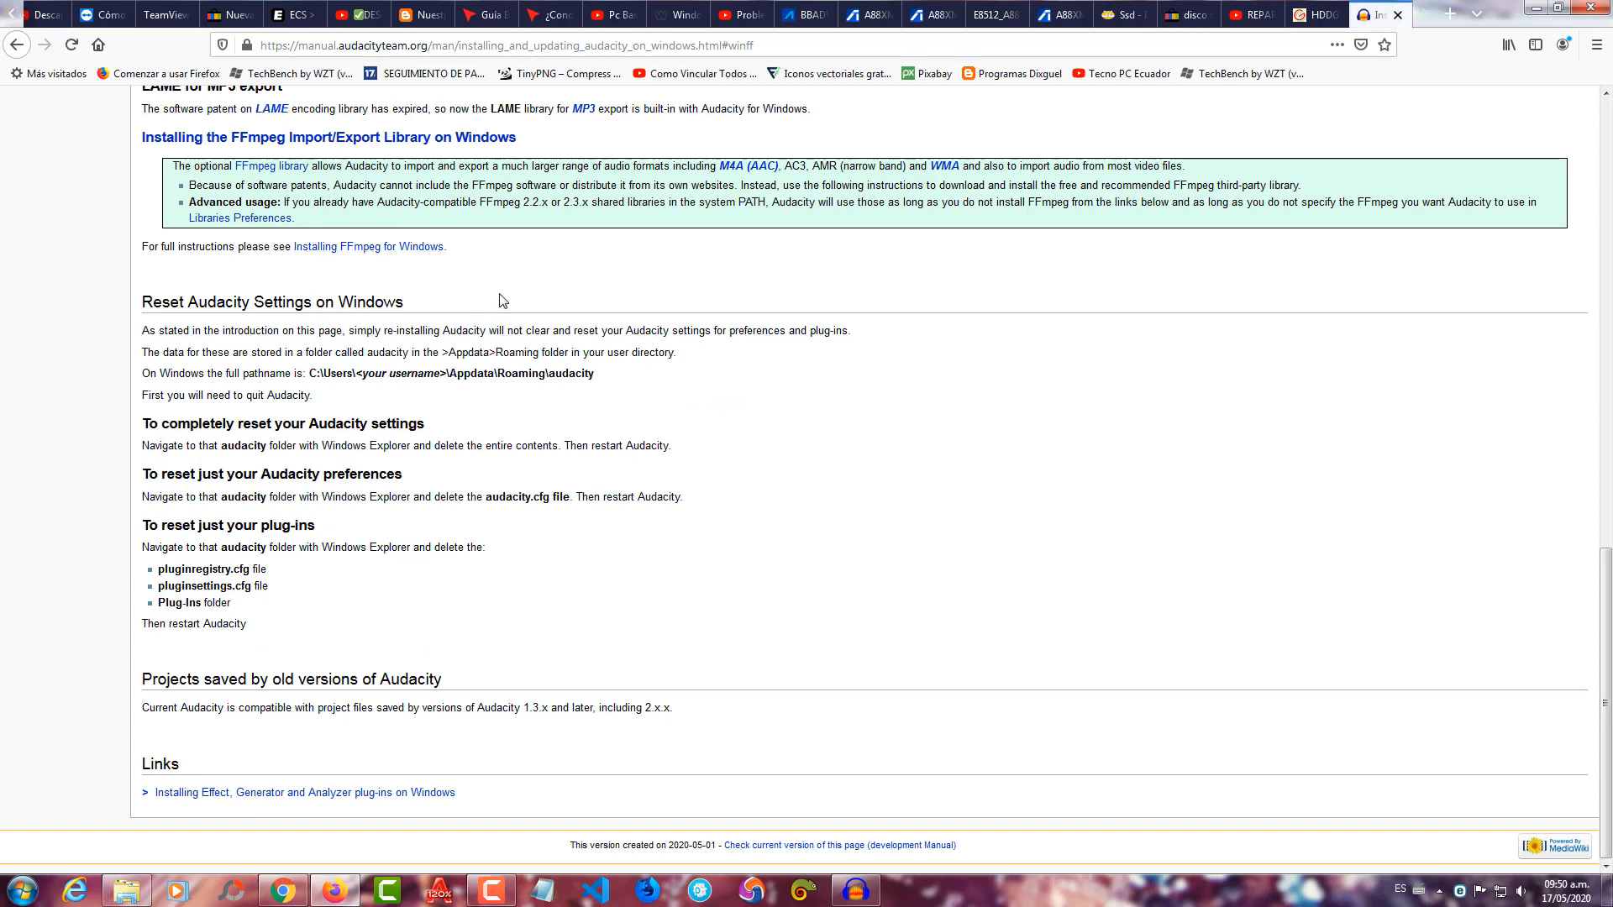
pyautogui.click(372, 249)
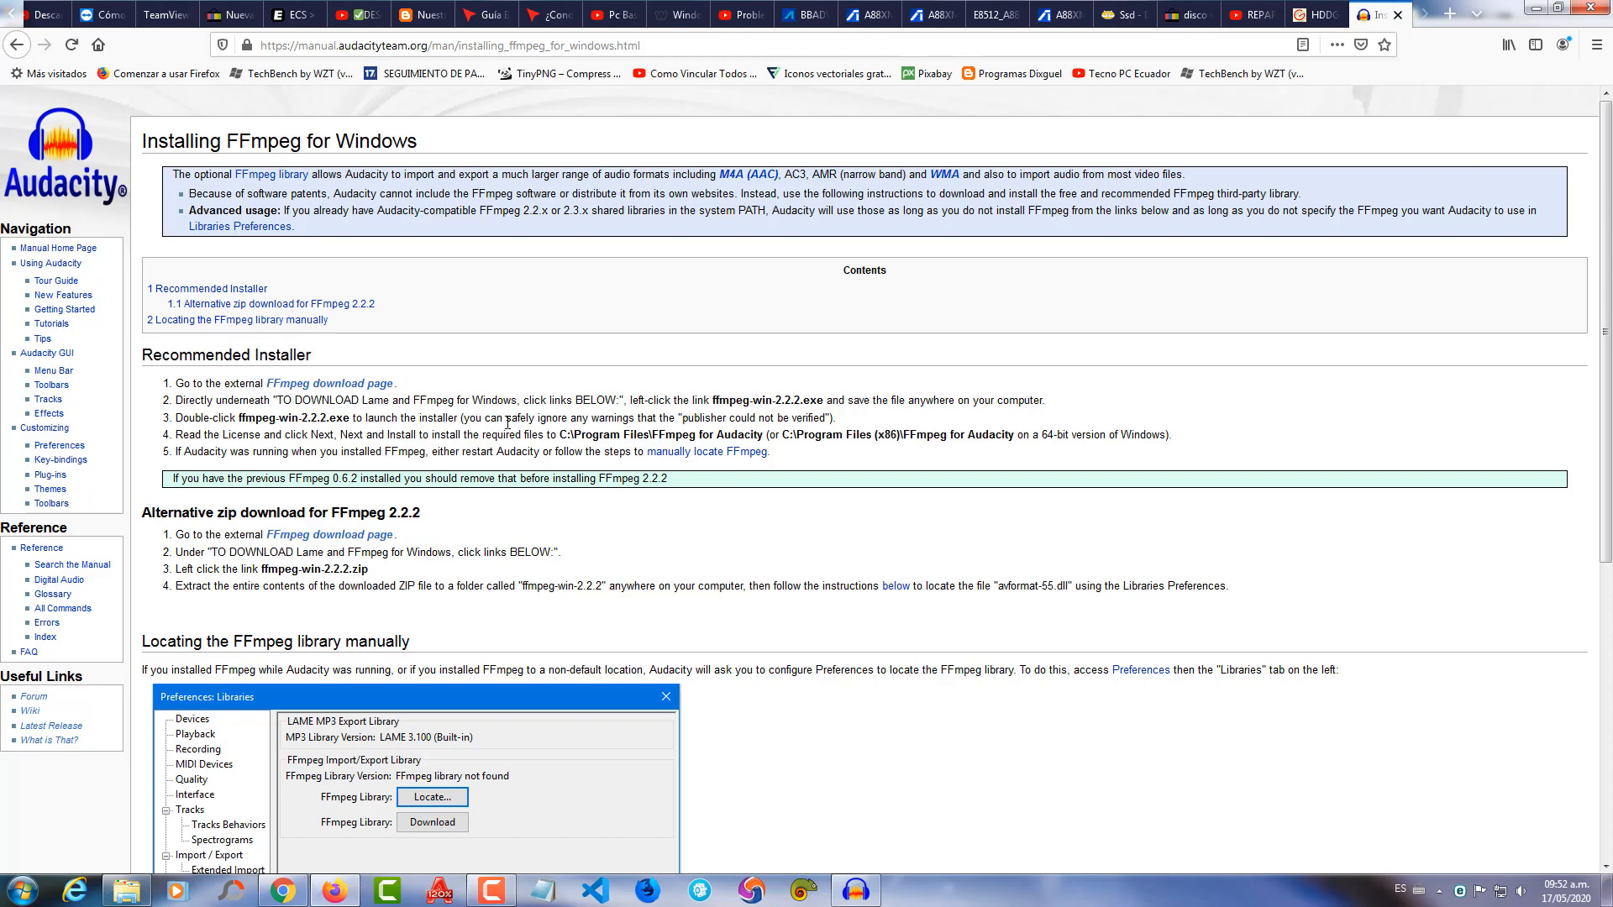
pyautogui.click(322, 386)
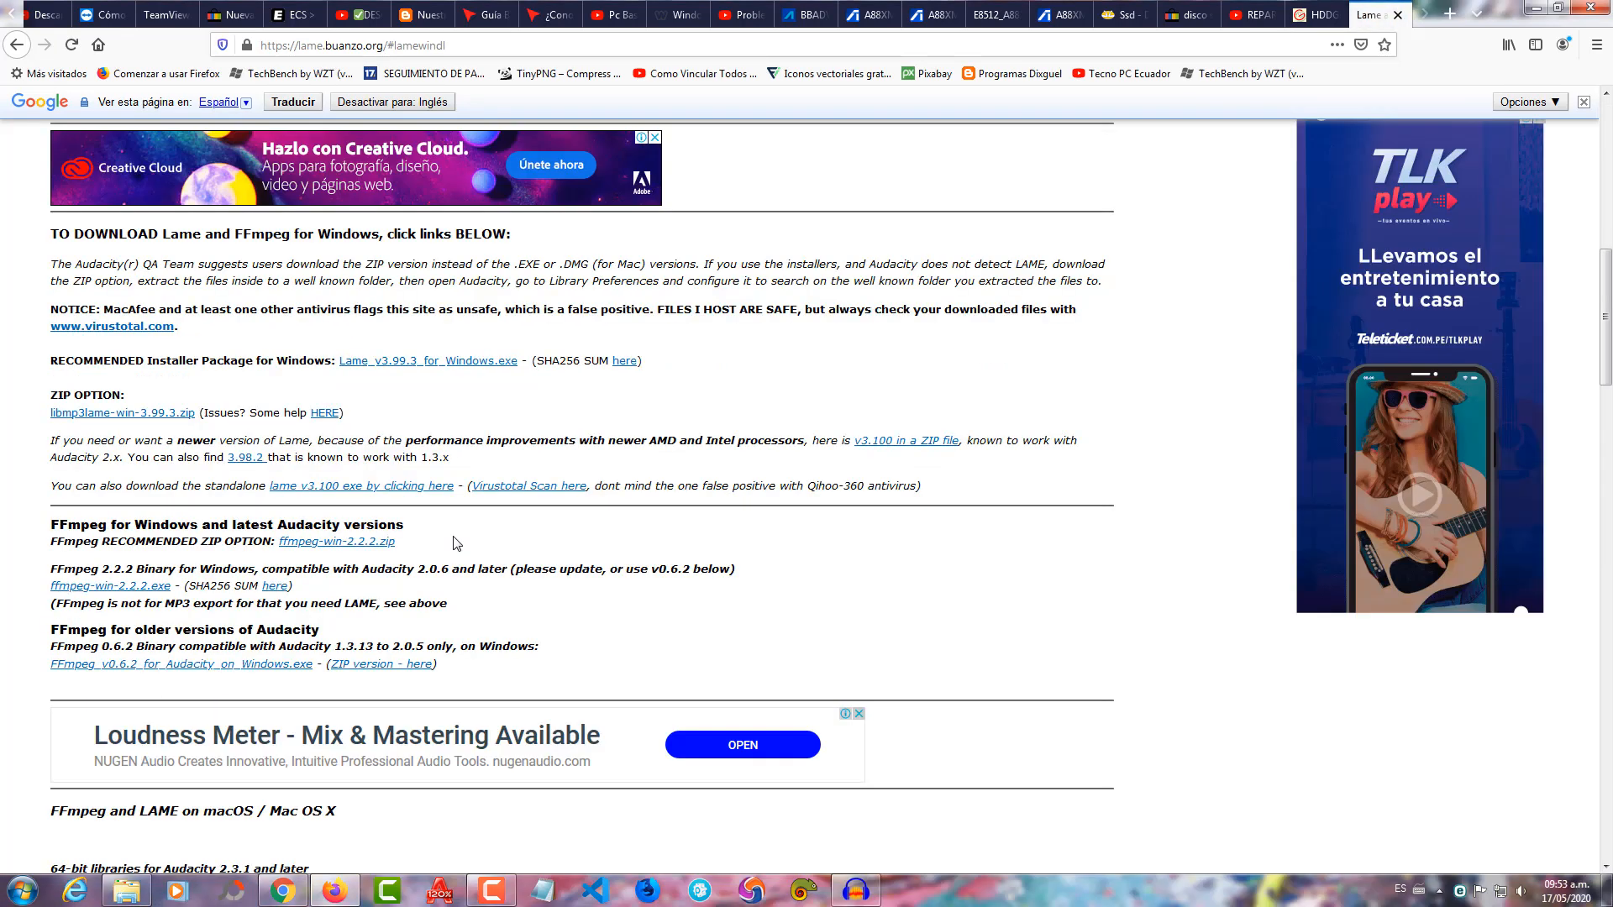
pyautogui.scroll(-2, 453, 542)
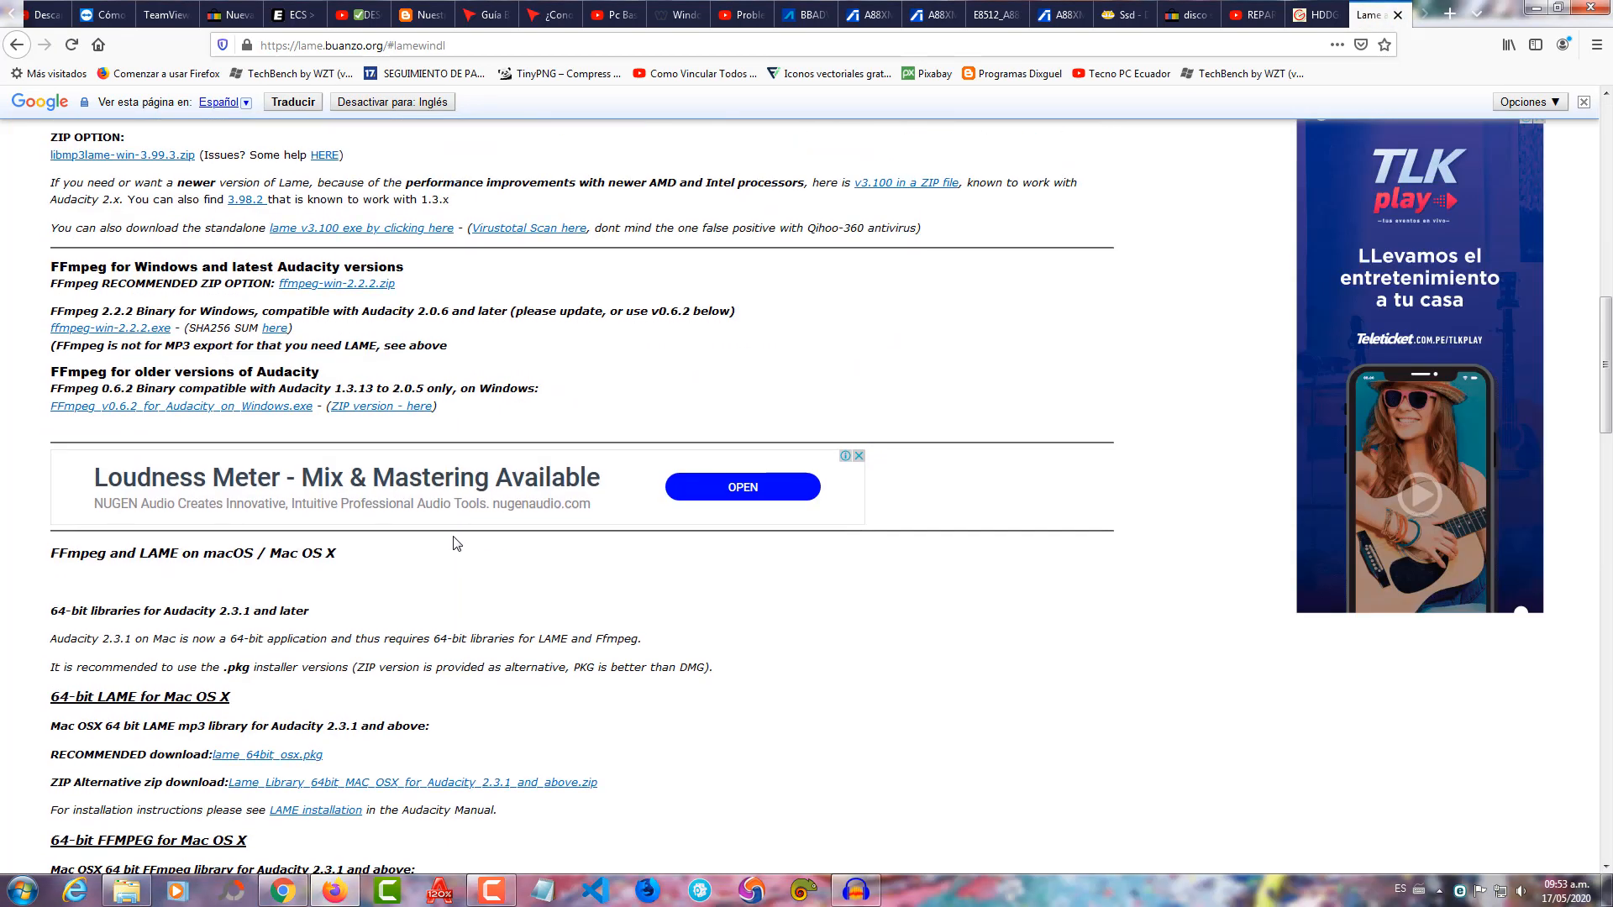
pyautogui.scroll(-2, 454, 541)
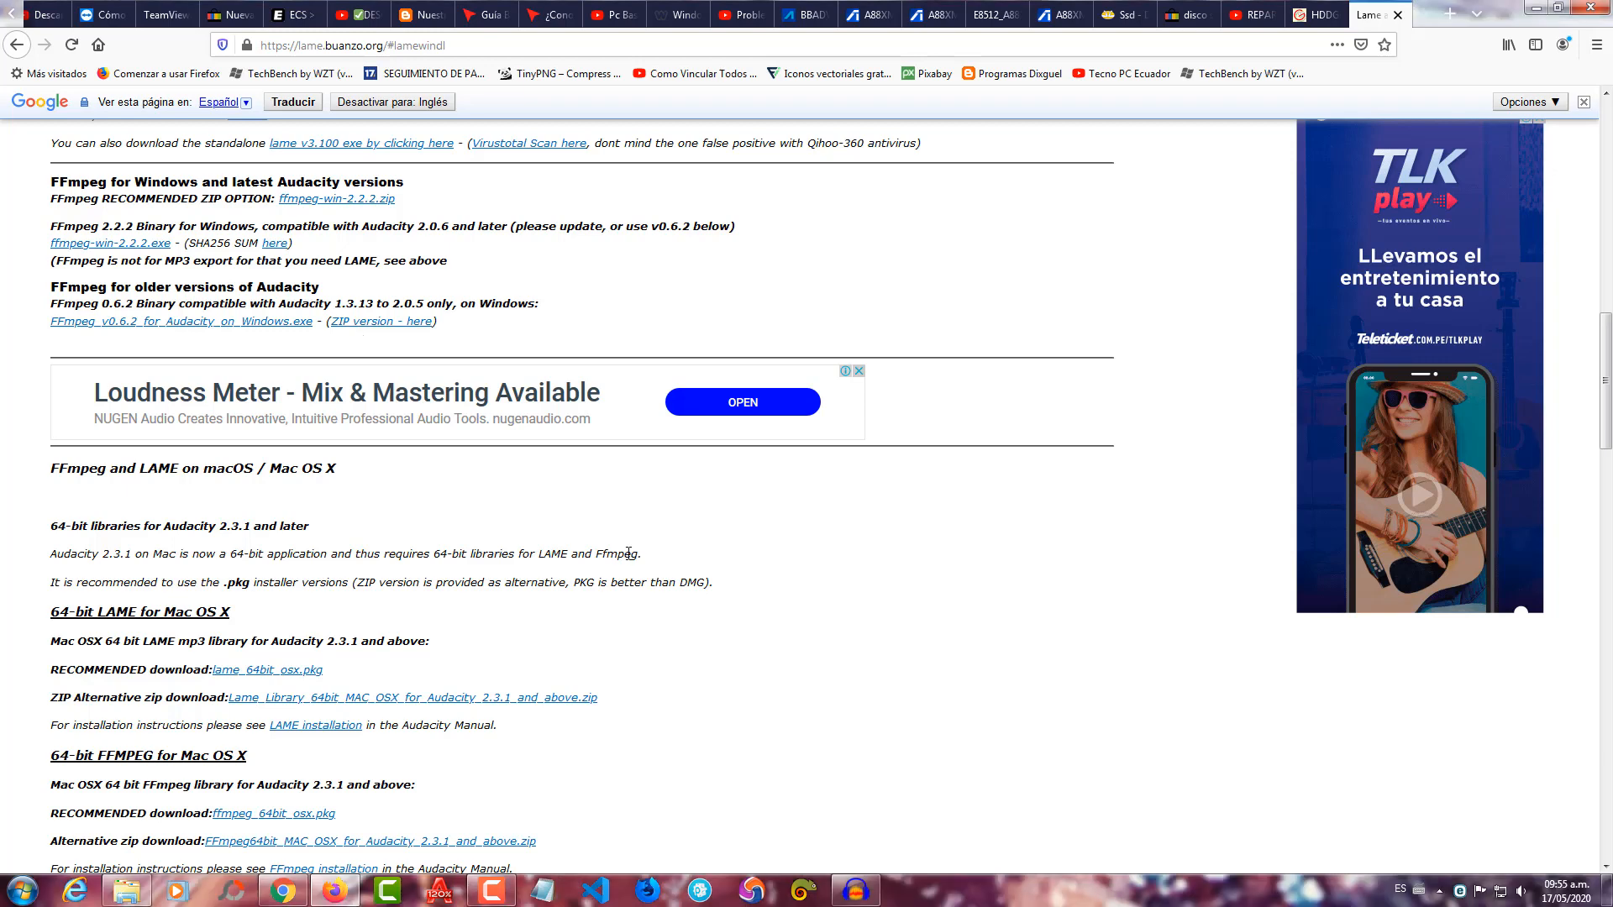
# Return to Audacity, dismiss the import error and check the program's version in its About information.
pyautogui.click(856, 890)
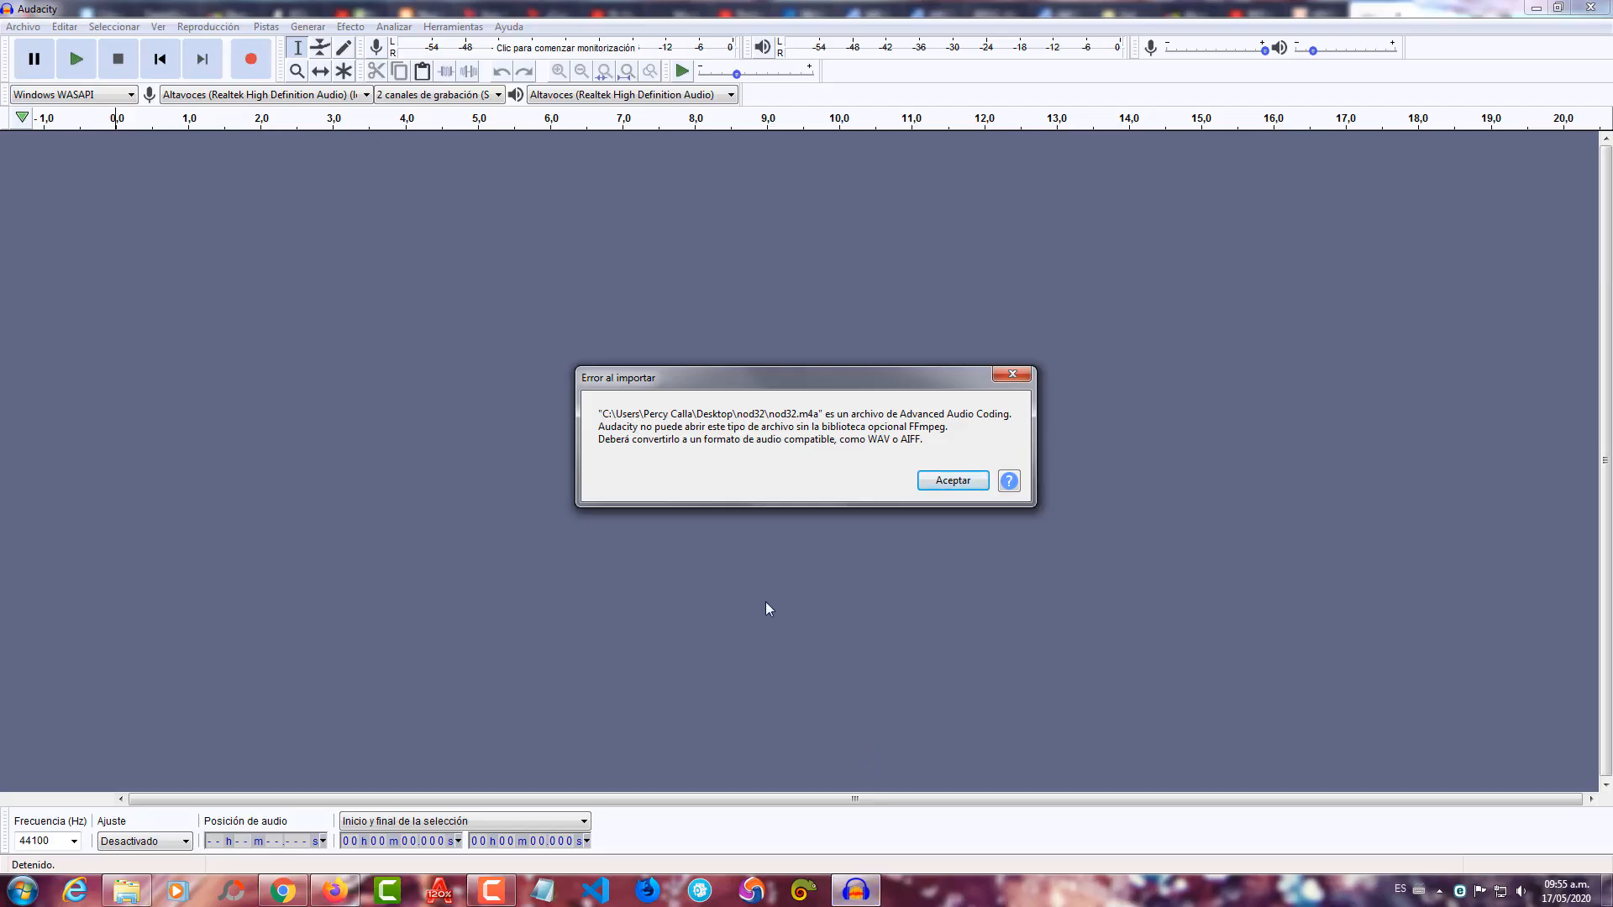
pyautogui.click(946, 482)
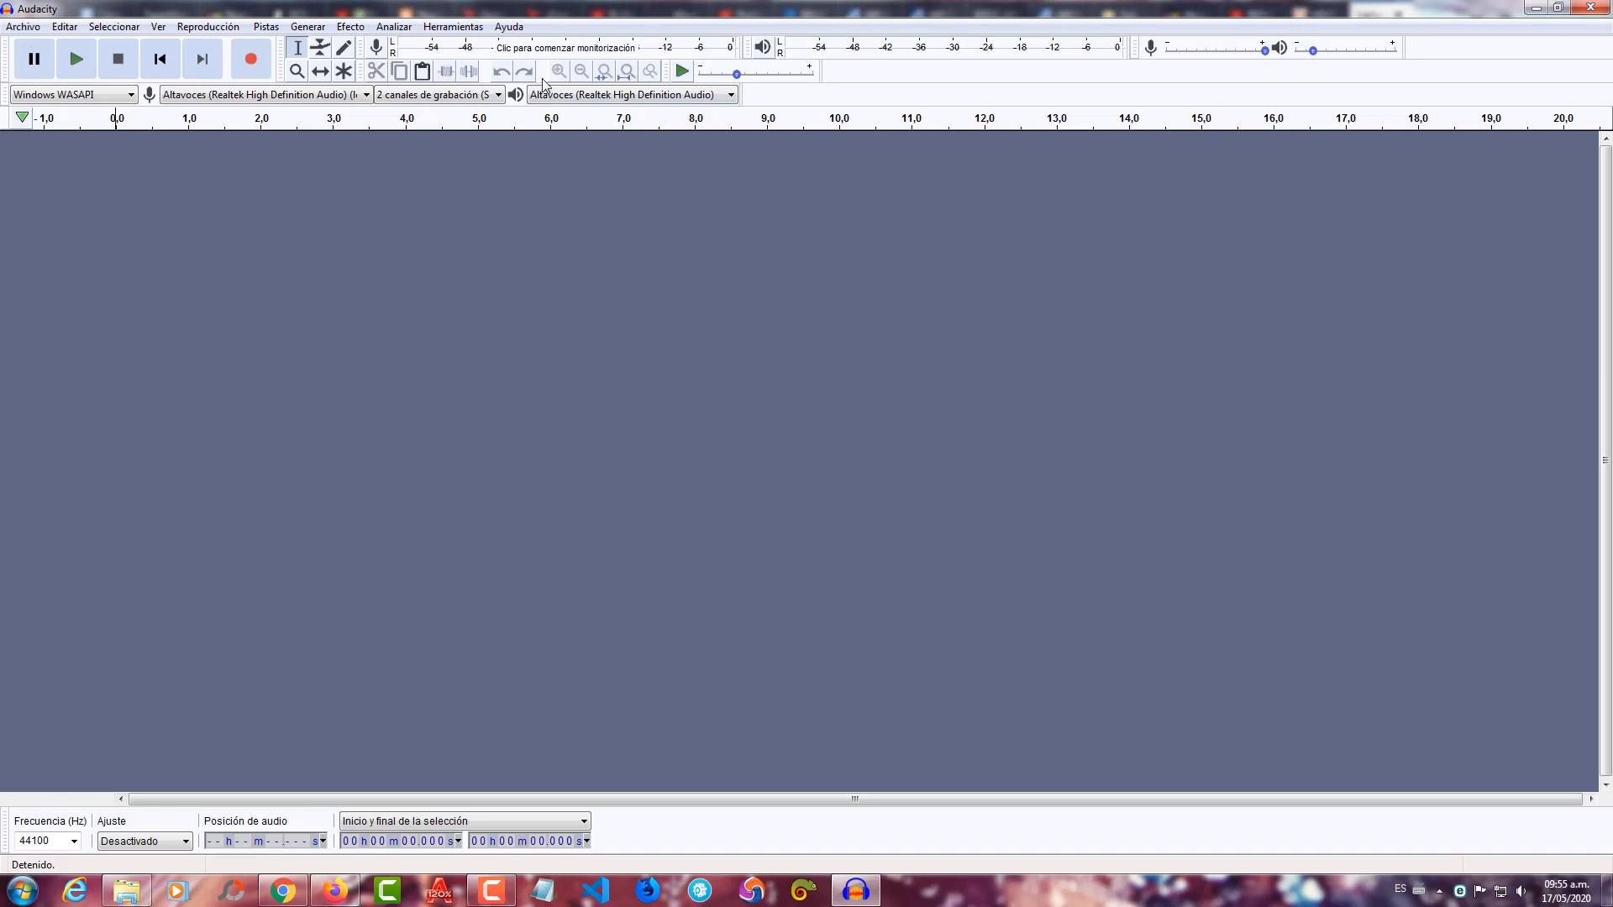
pyautogui.click(509, 26)
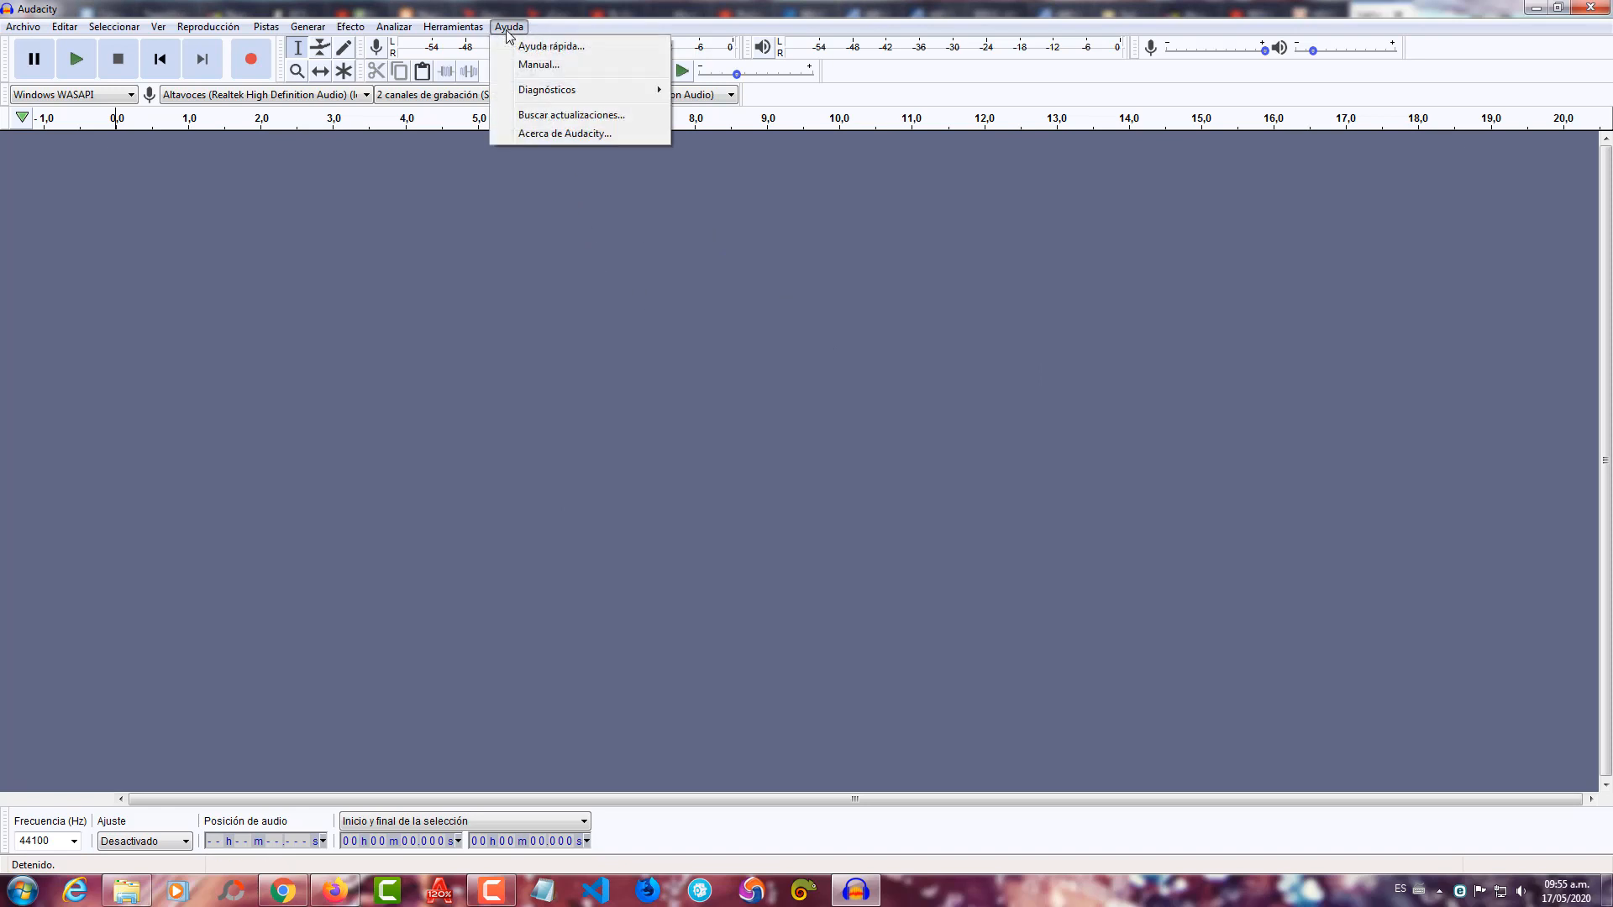
pyautogui.click(538, 136)
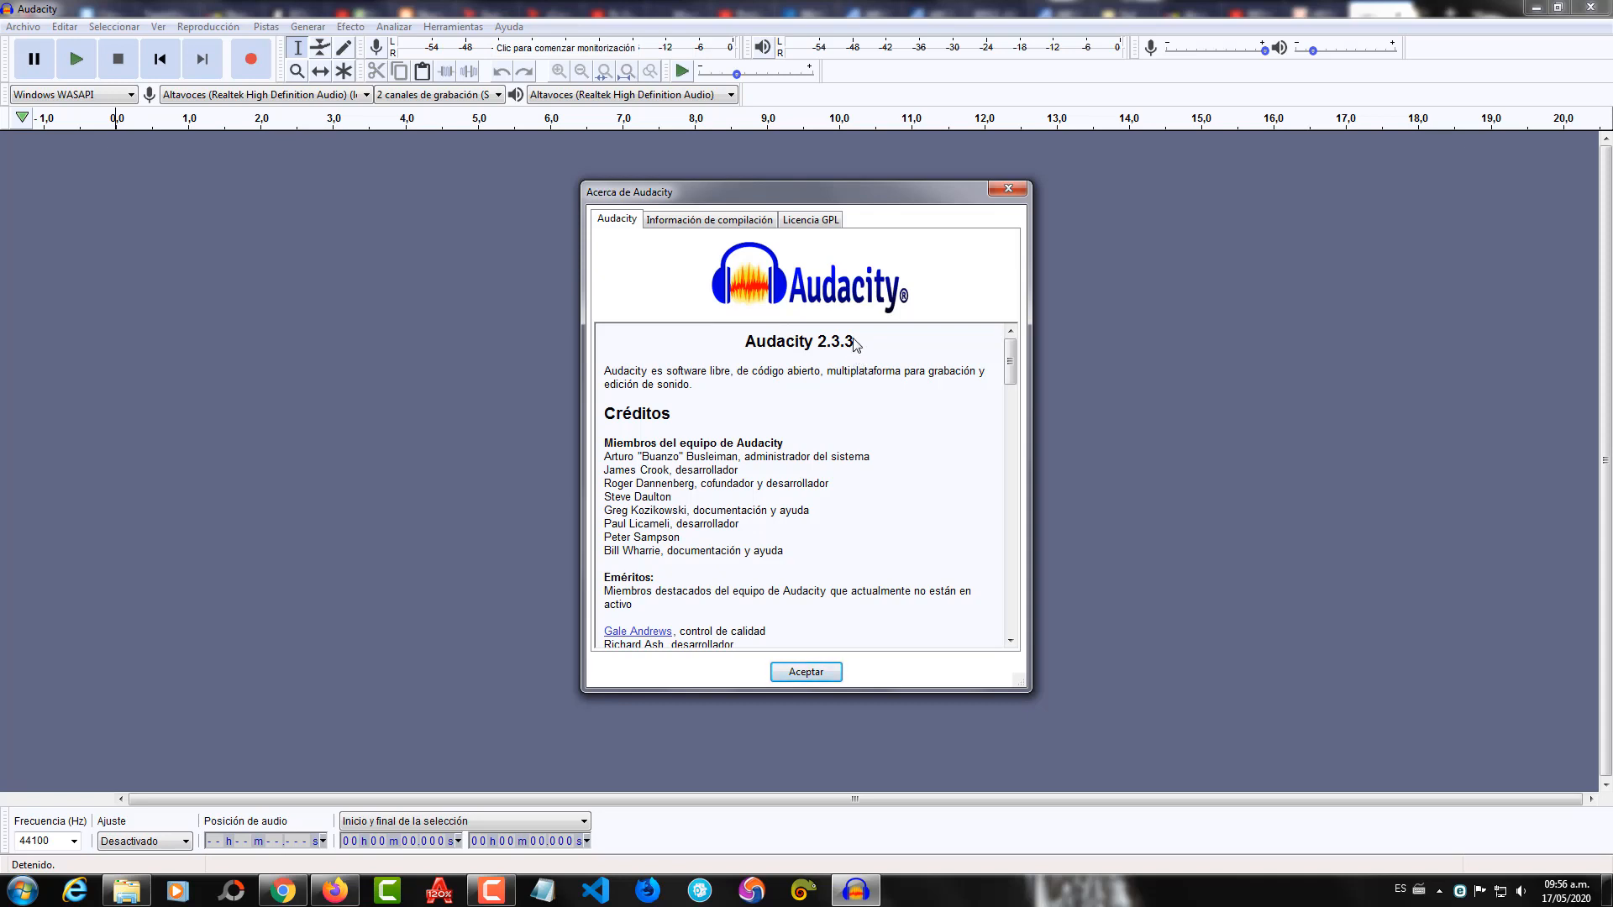
pyautogui.click(794, 675)
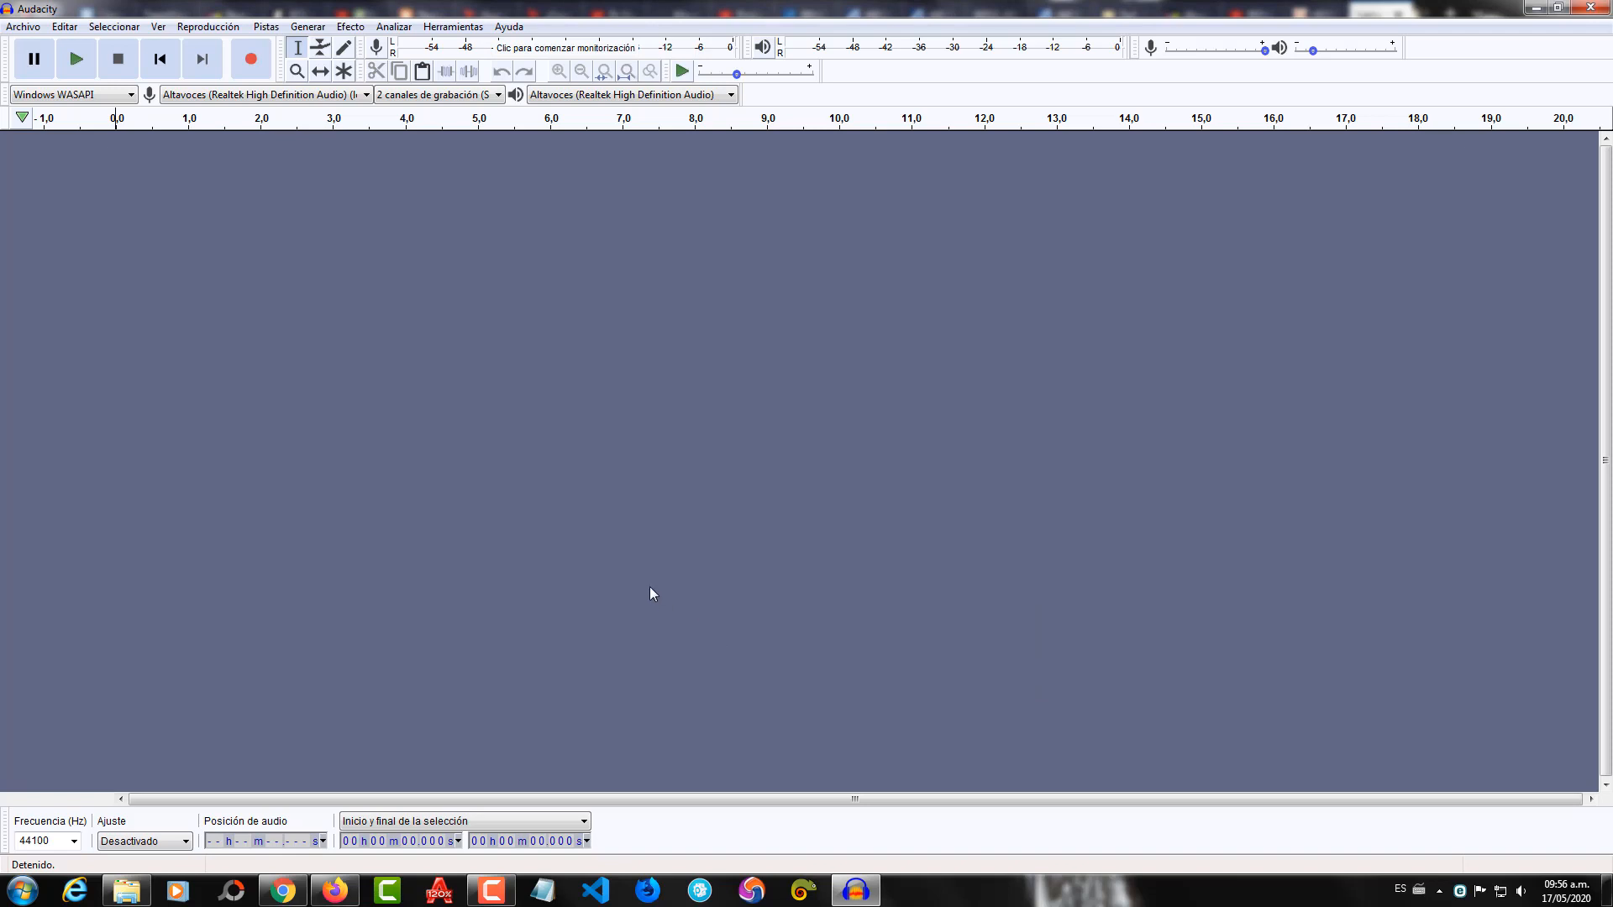
# Switch back to Firefox and download the Windows installer ffmpeg-win-2.2.2.exe.
pyautogui.click(334, 890)
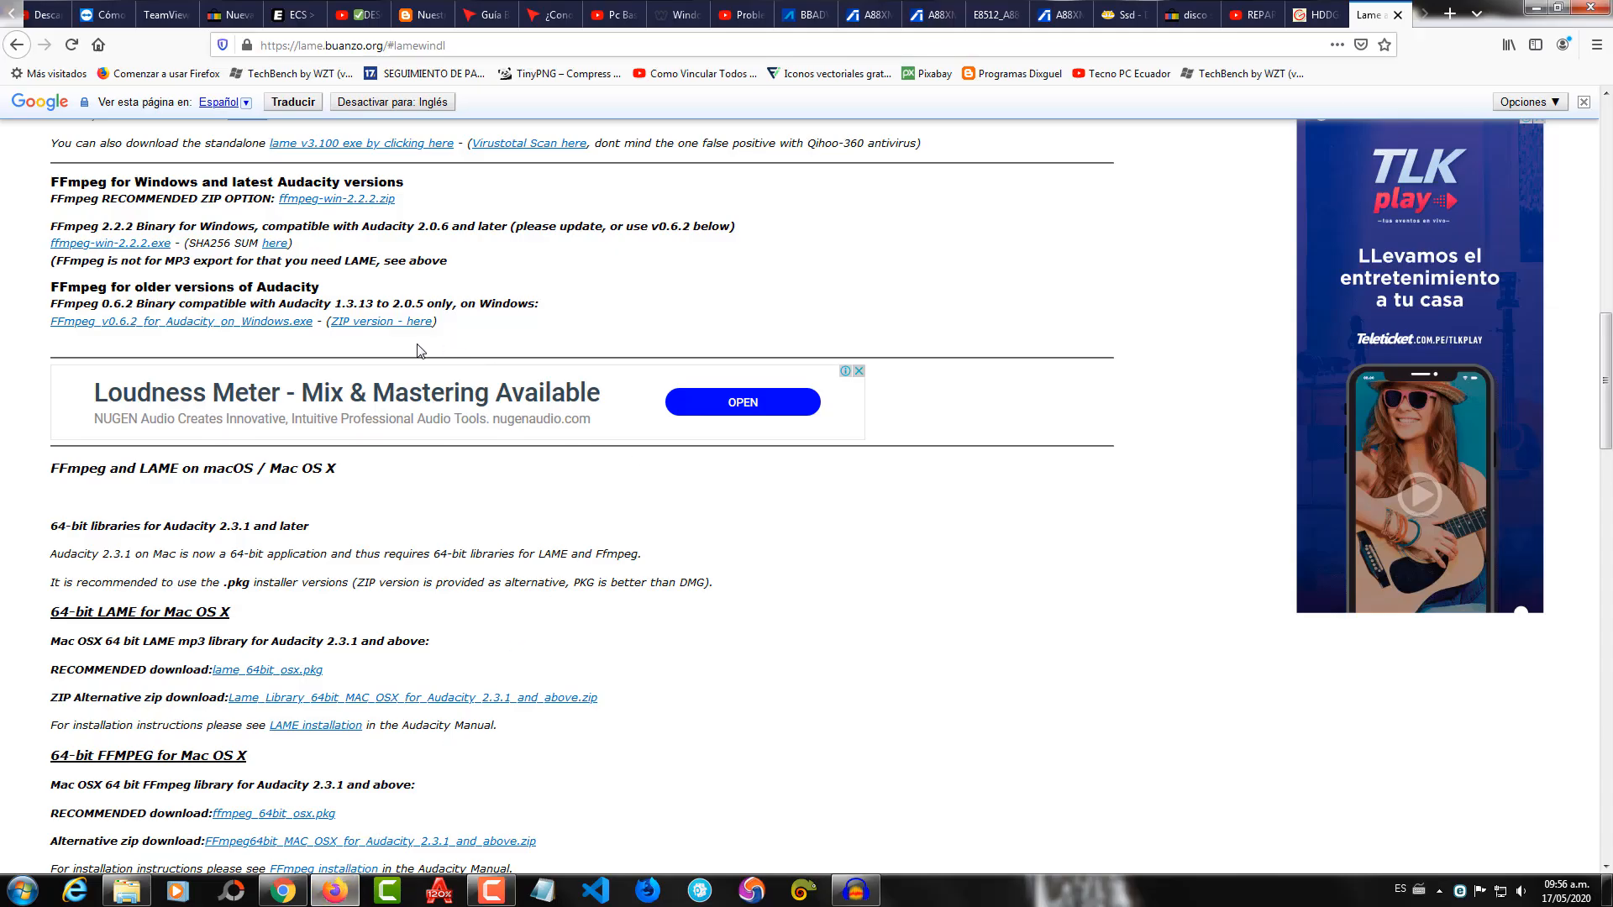
pyautogui.click(99, 250)
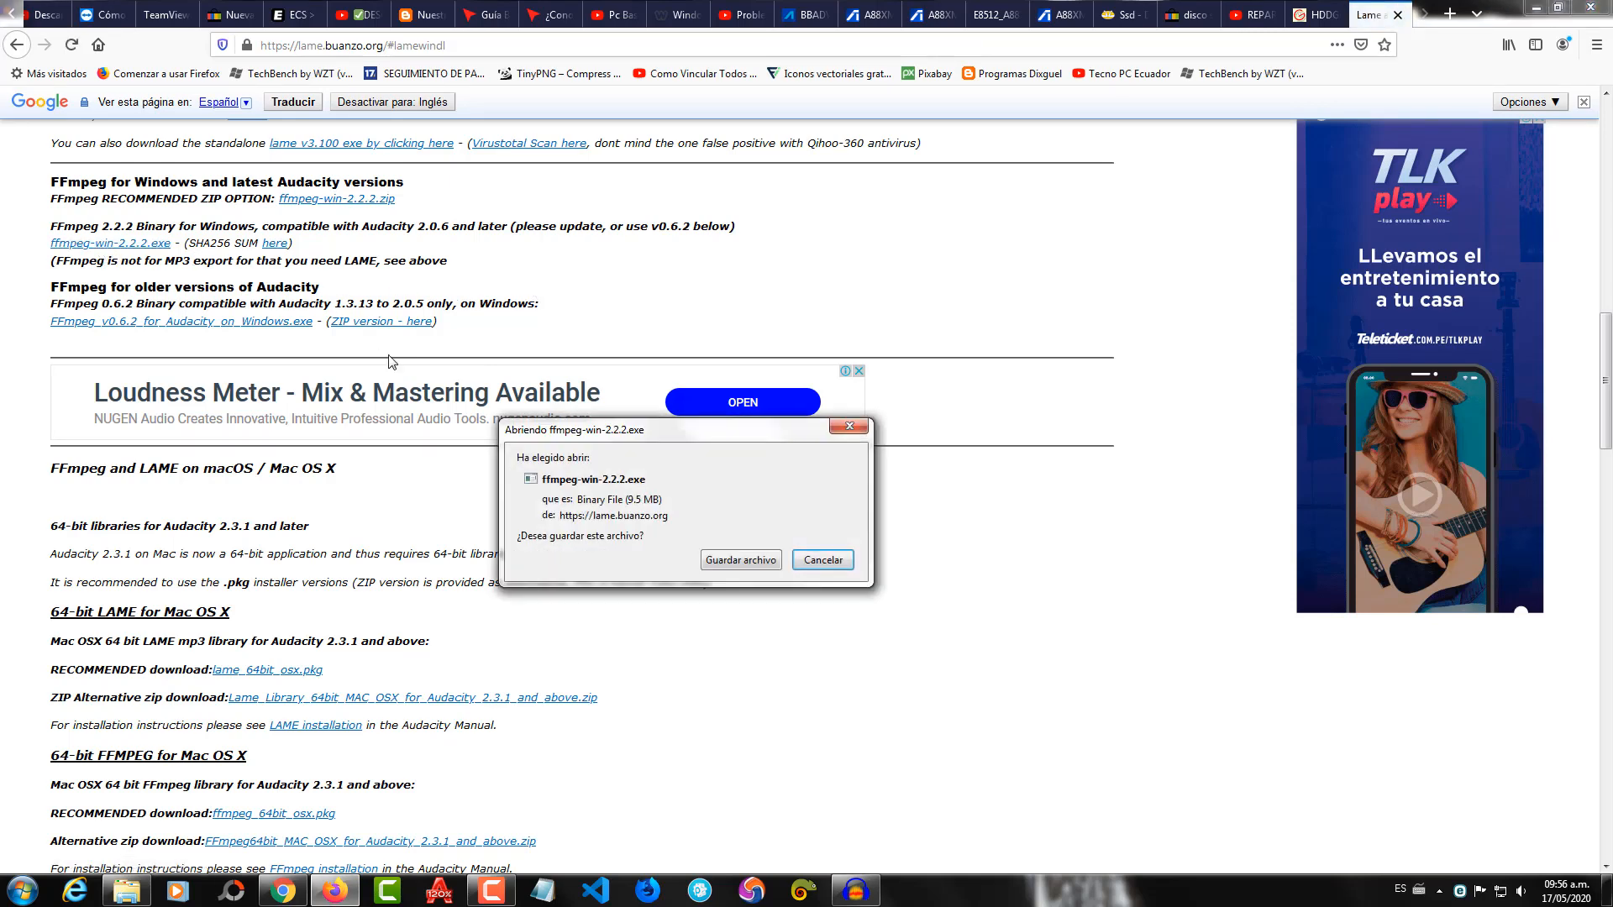
pyautogui.click(744, 563)
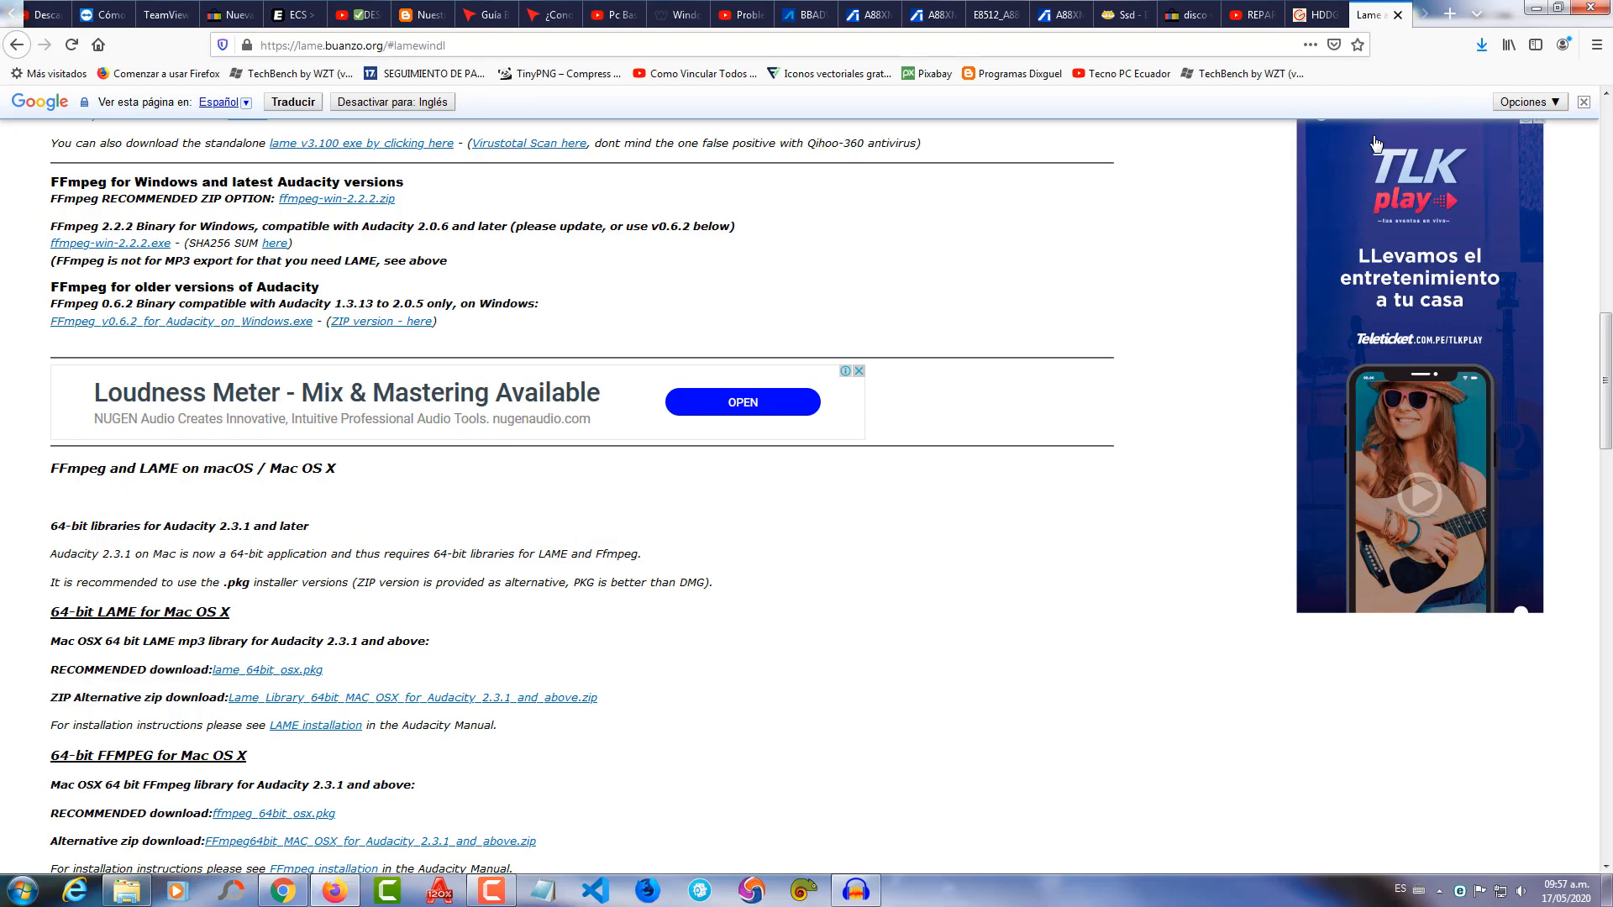
# Open the folder of the downloaded ffmpeg-win-2.2.2.exe and run it as administrator with Español as the setup language.
pyautogui.click(1482, 48)
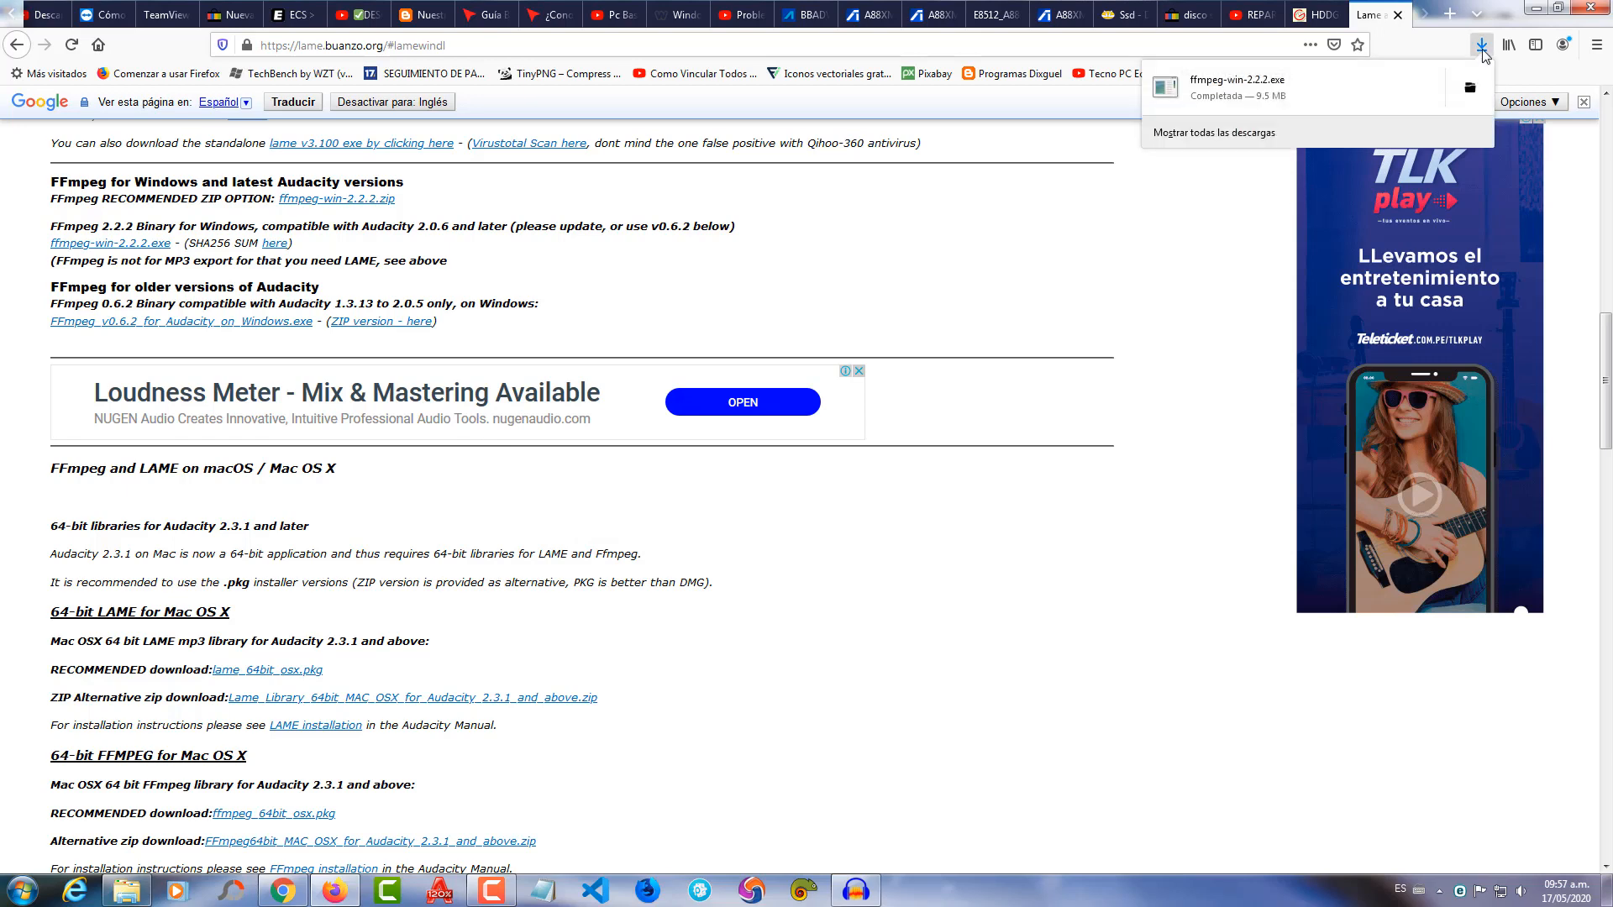
pyautogui.click(1470, 89)
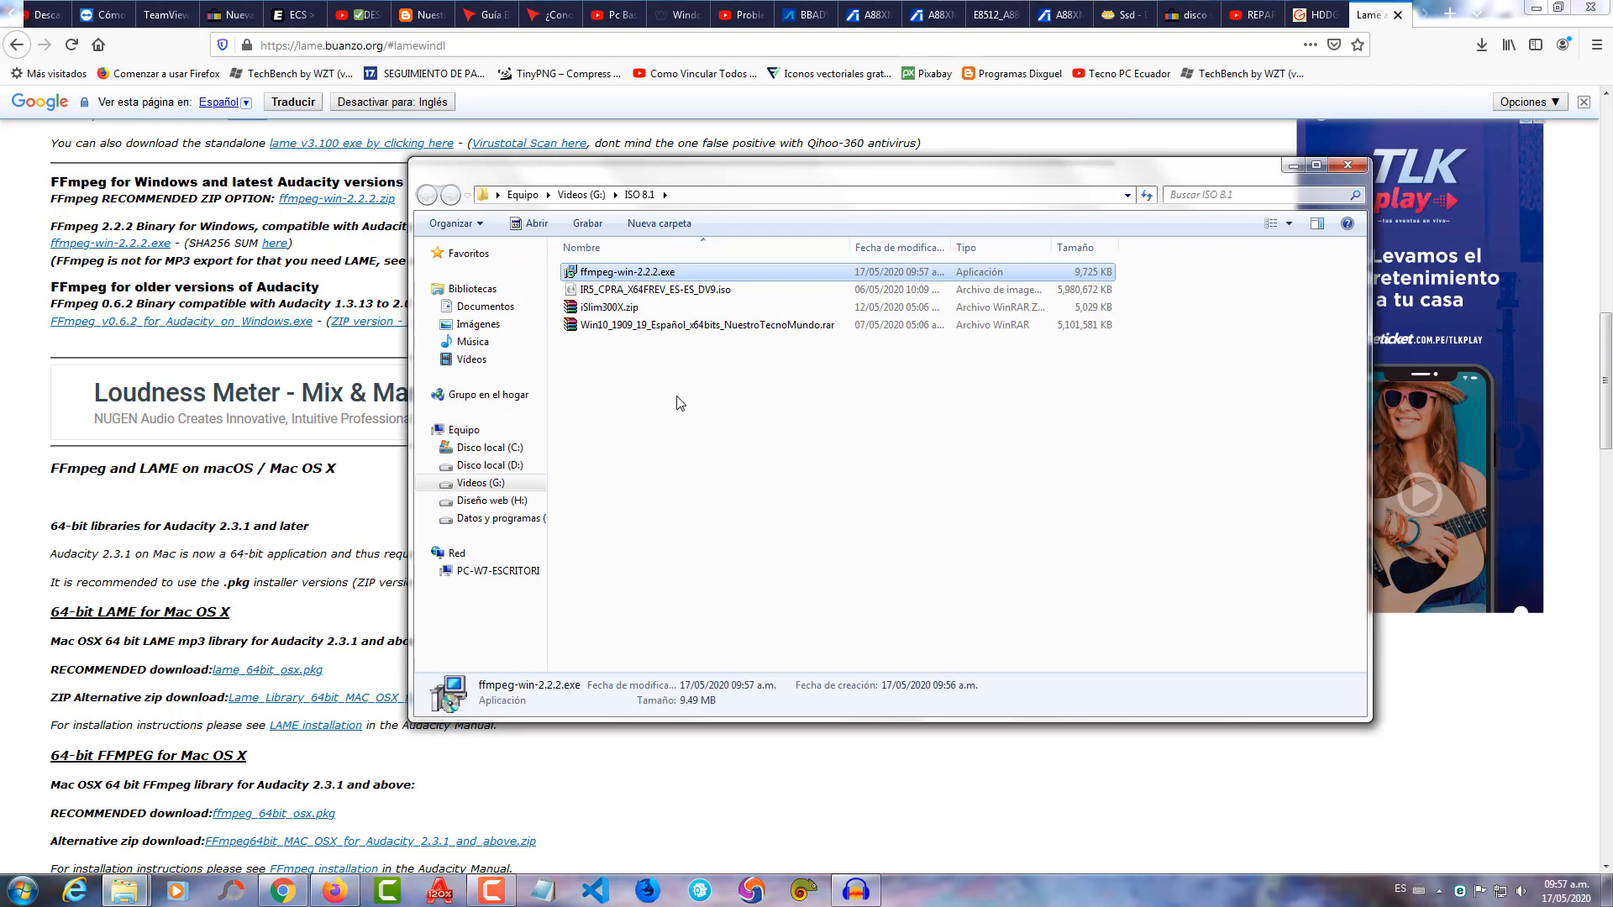
pyautogui.rightClick(644, 277)
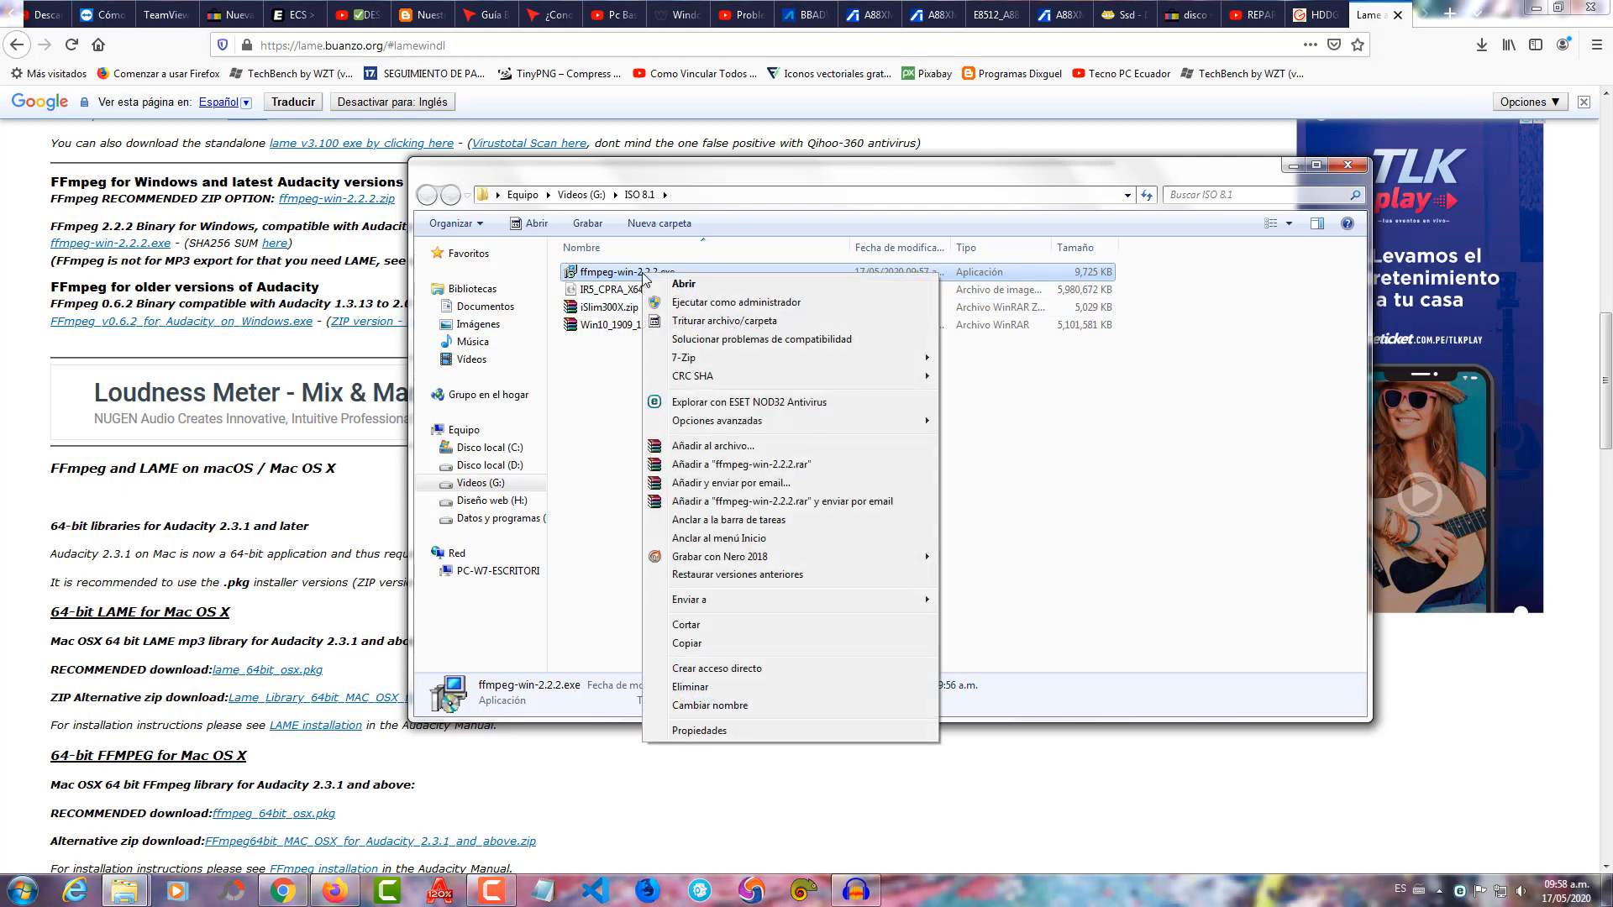
pyautogui.click(732, 304)
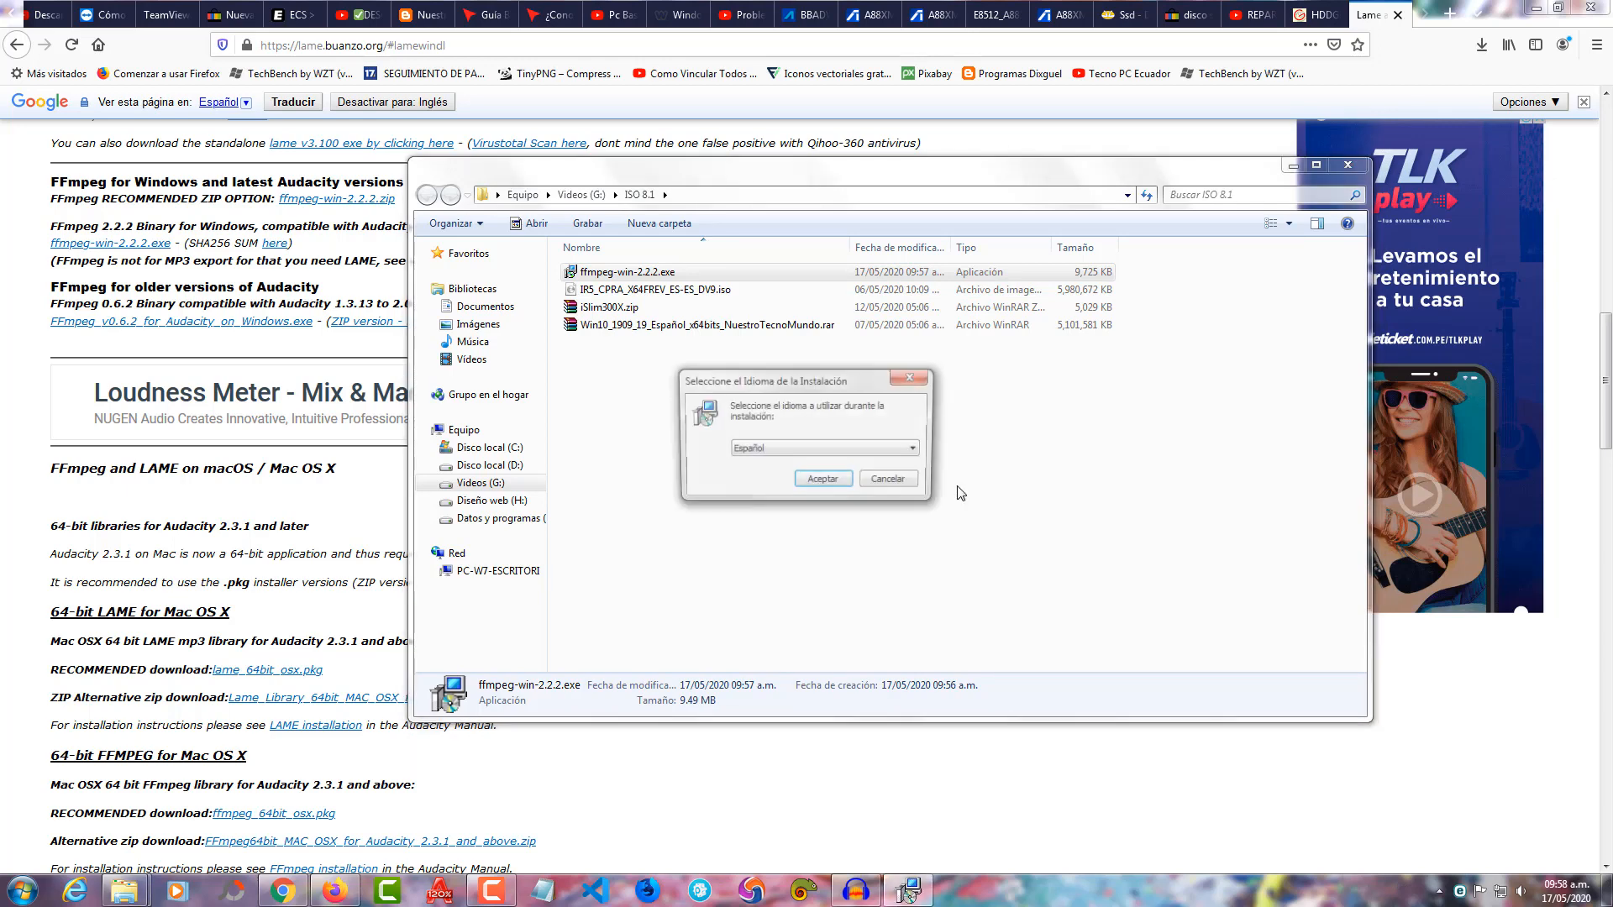
pyautogui.click(918, 454)
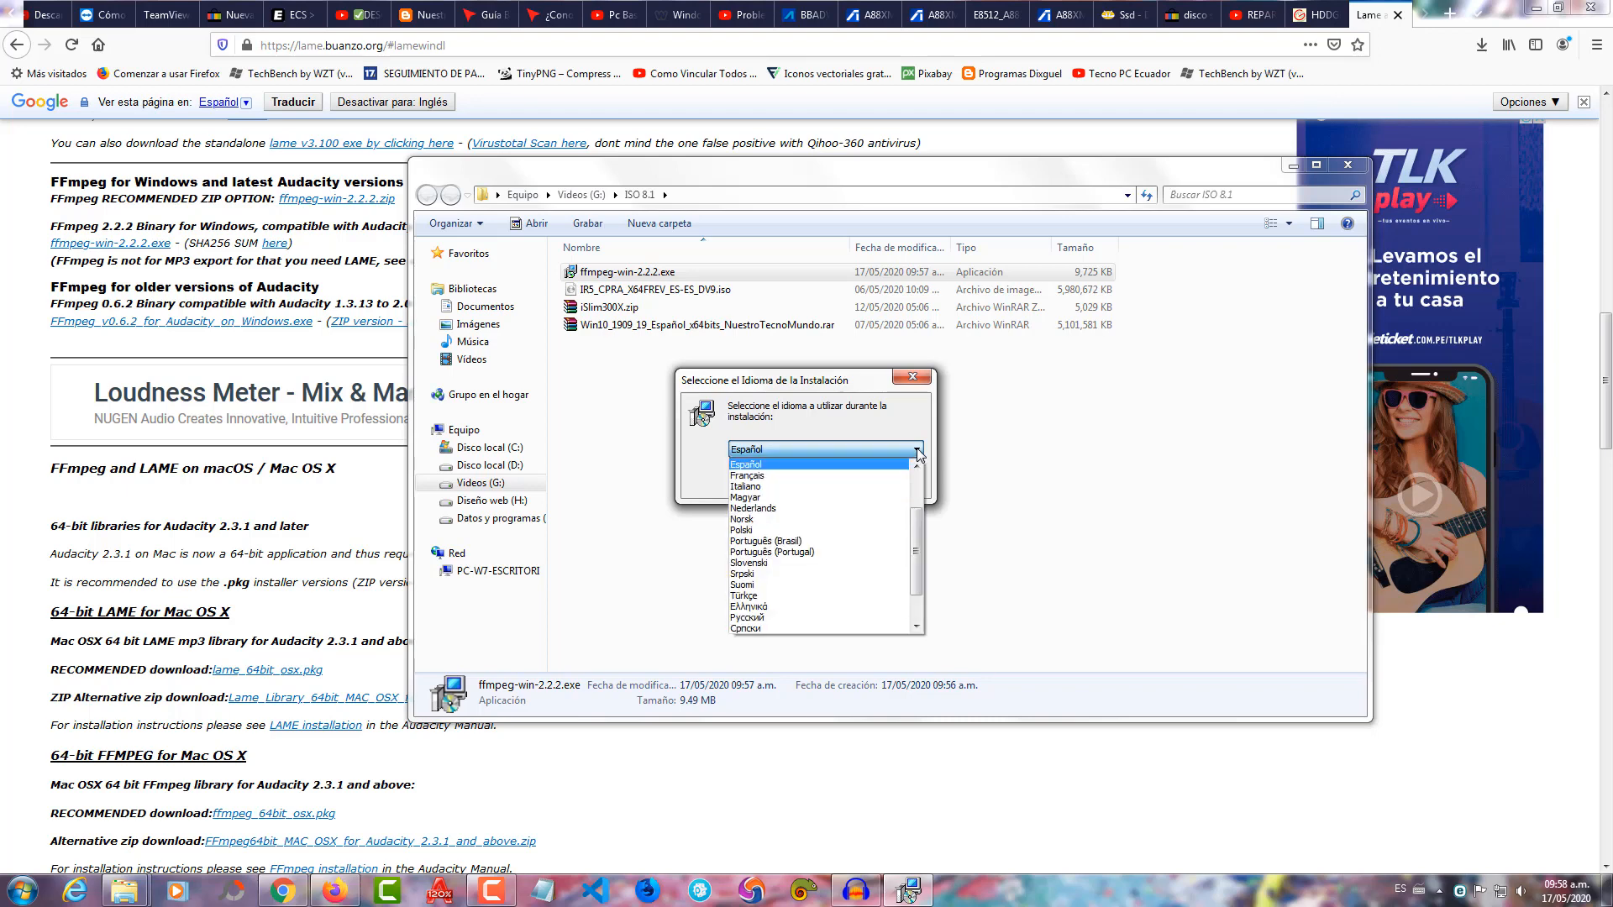
pyautogui.click(918, 453)
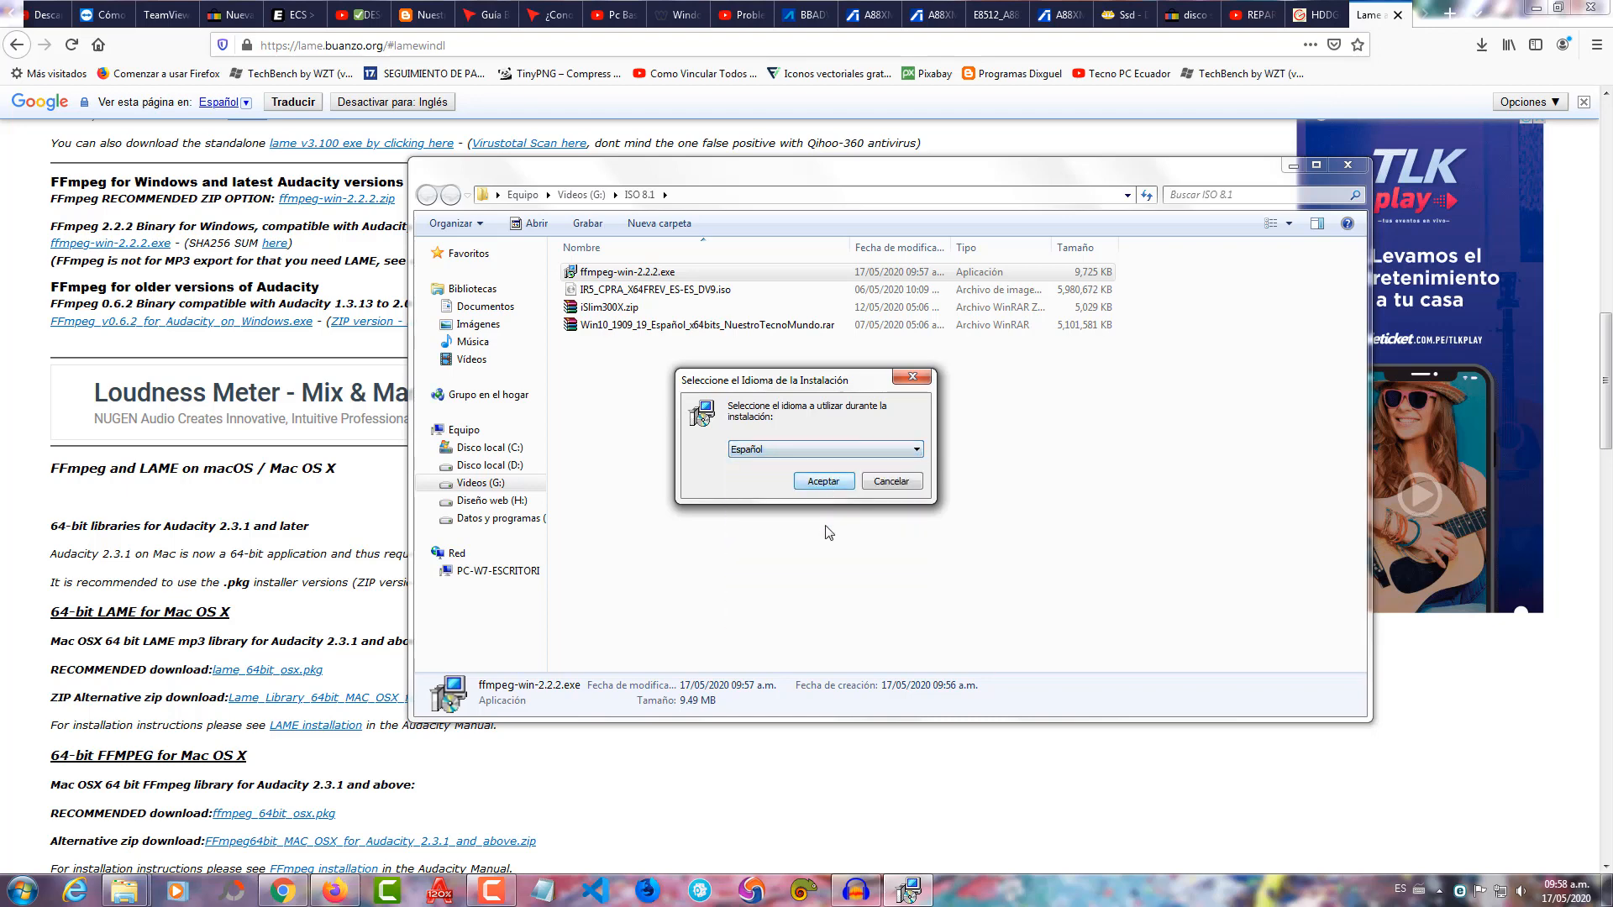
pyautogui.click(827, 483)
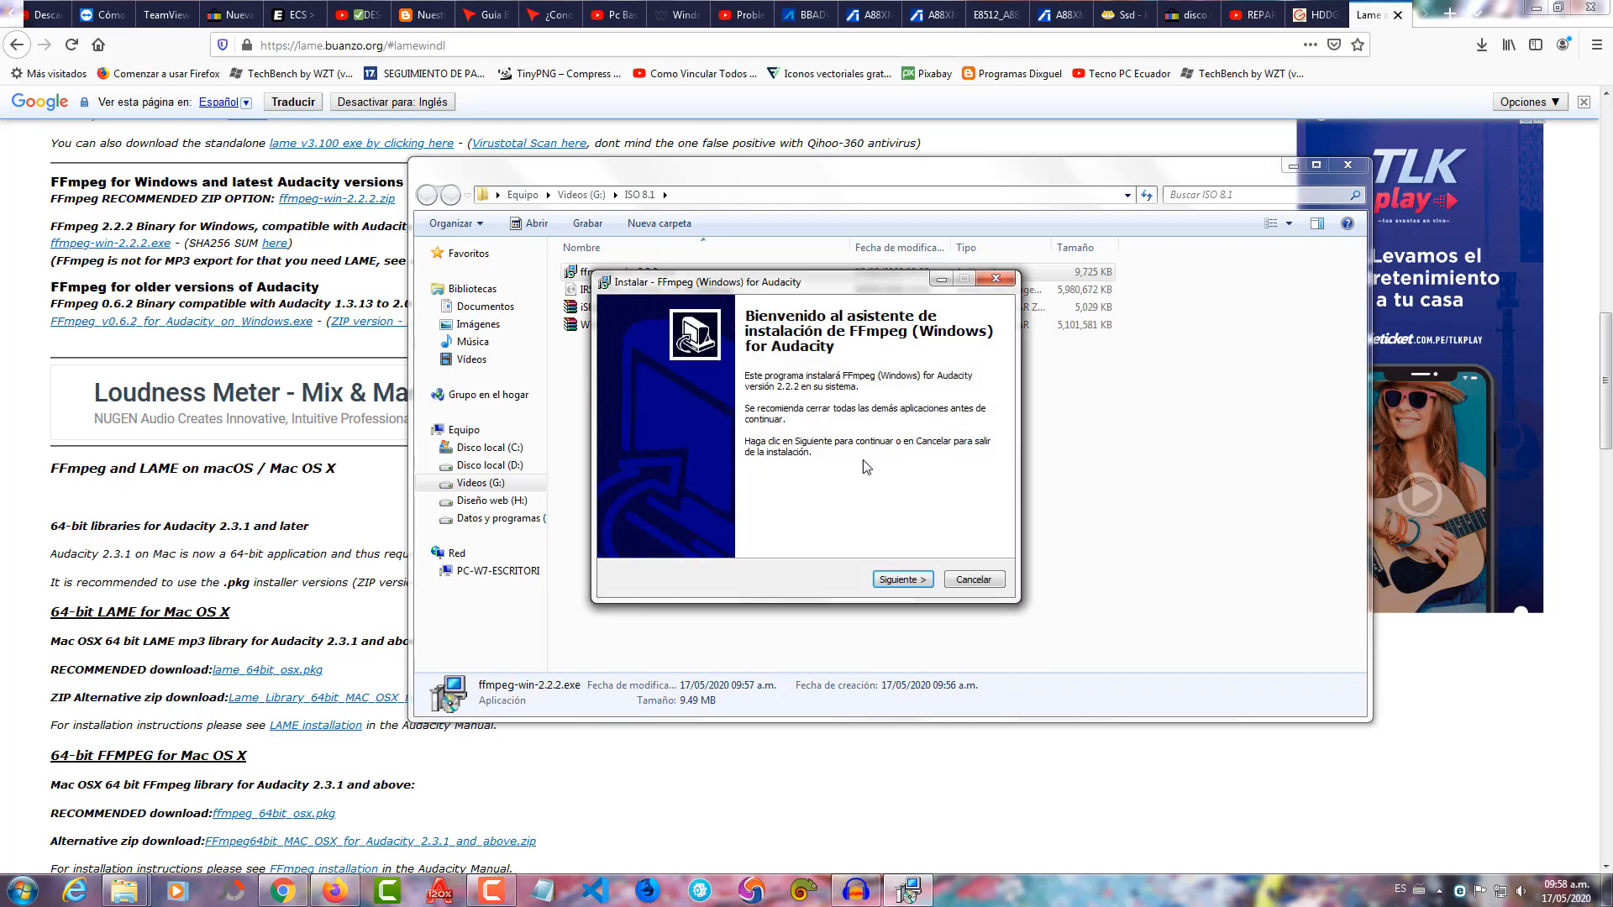
# Go through the FFmpeg setup with the default destination folder up to the ready-to-install page, then exit without installing and minimize the folder window.
pyautogui.click(904, 582)
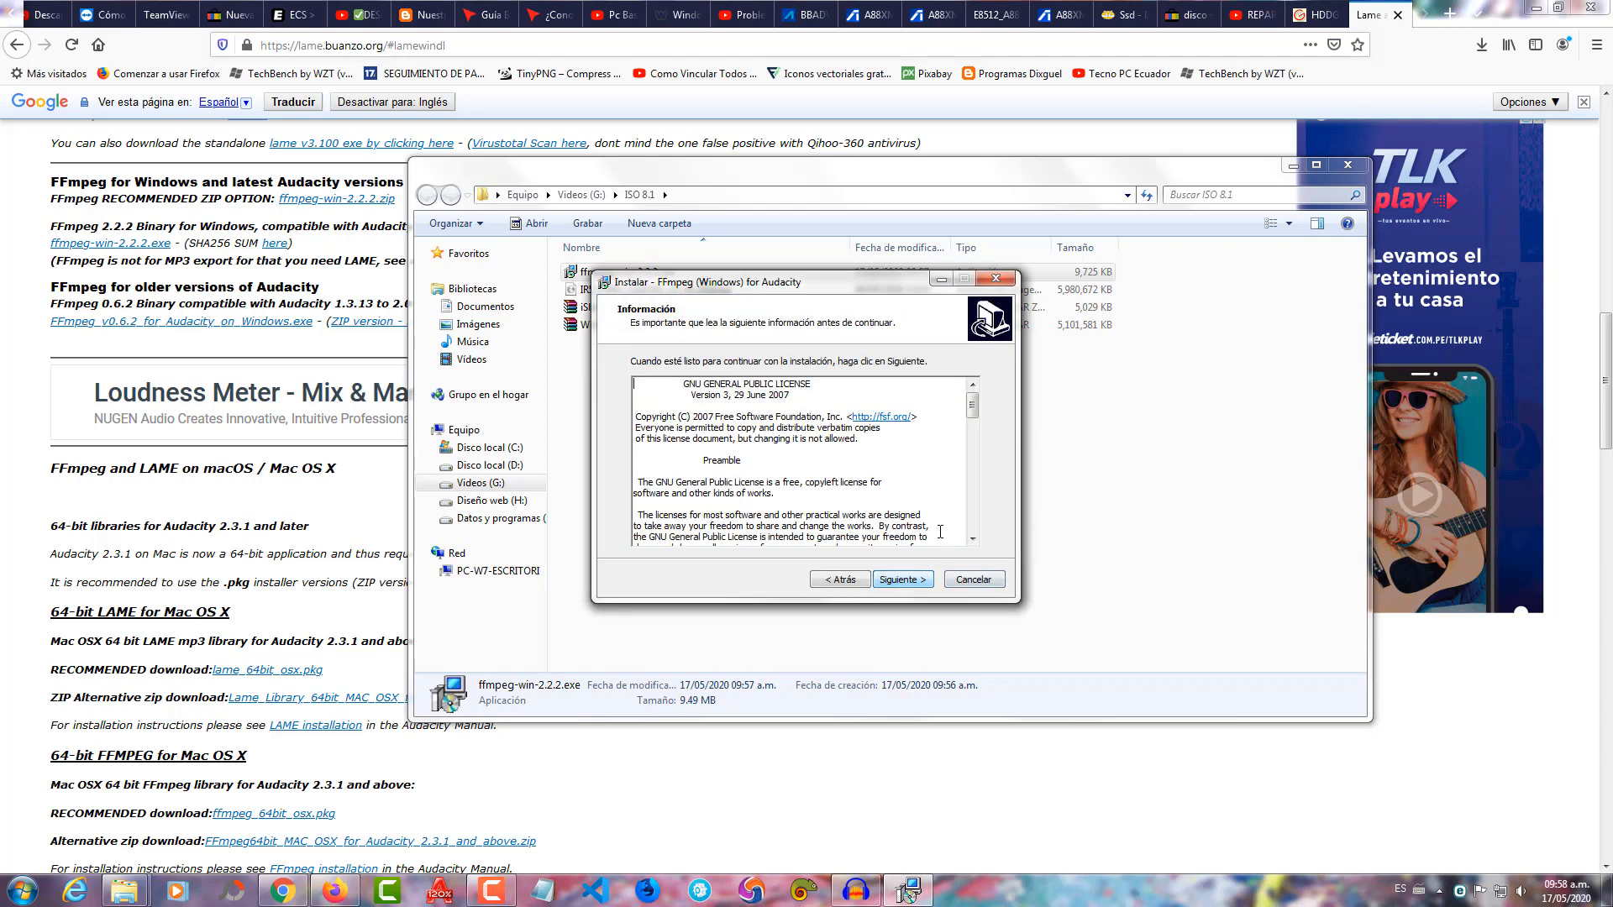
pyautogui.click(898, 579)
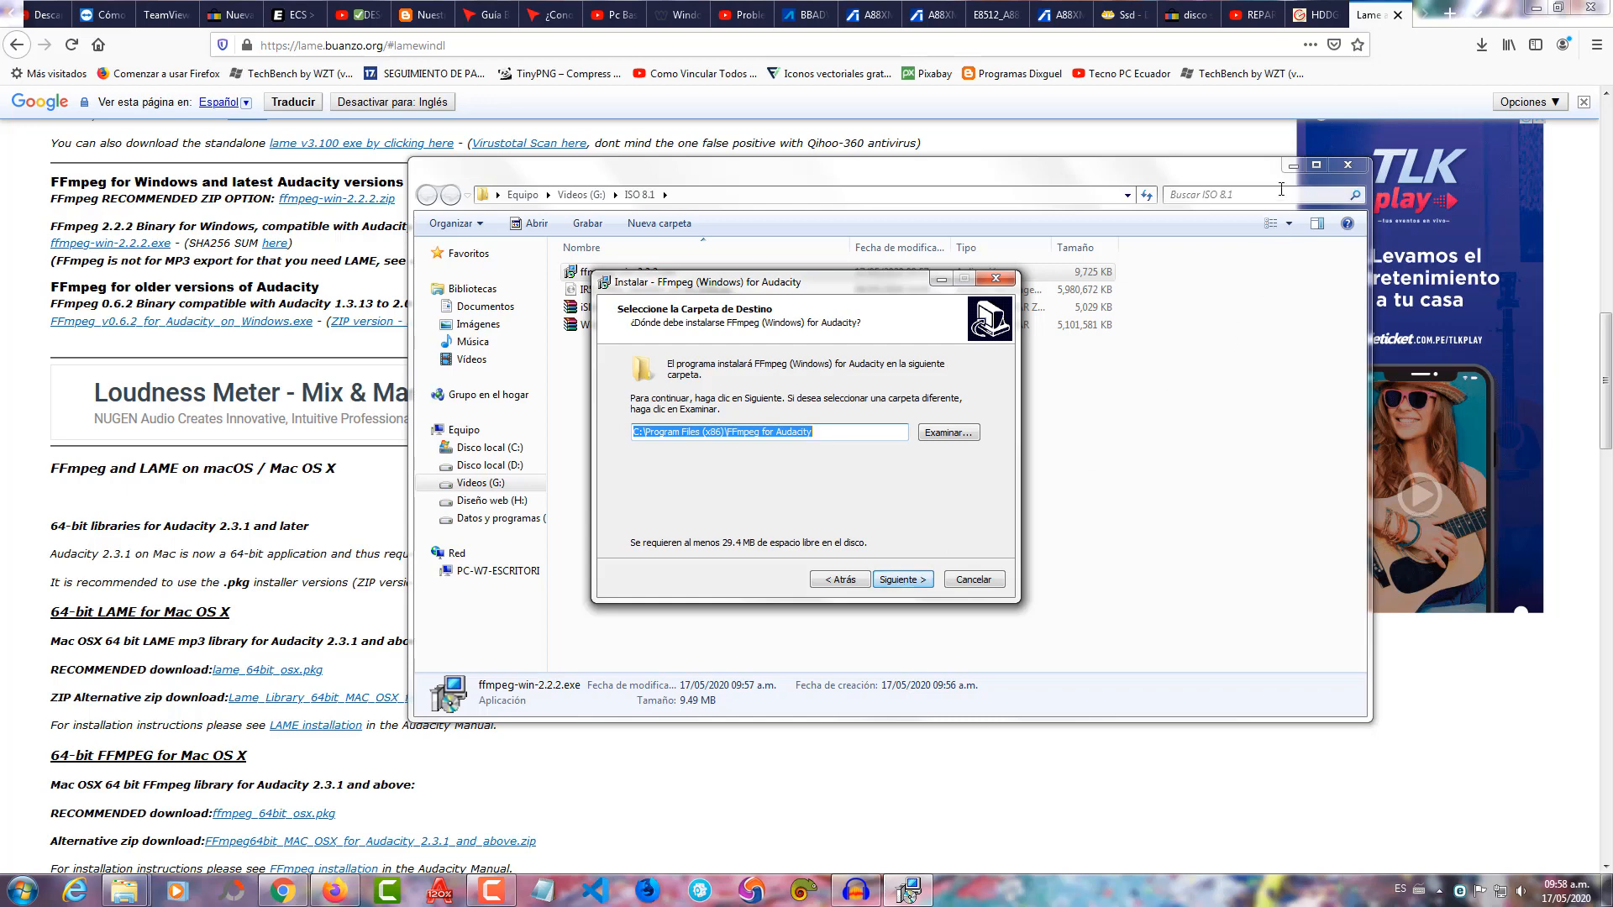
pyautogui.click(900, 579)
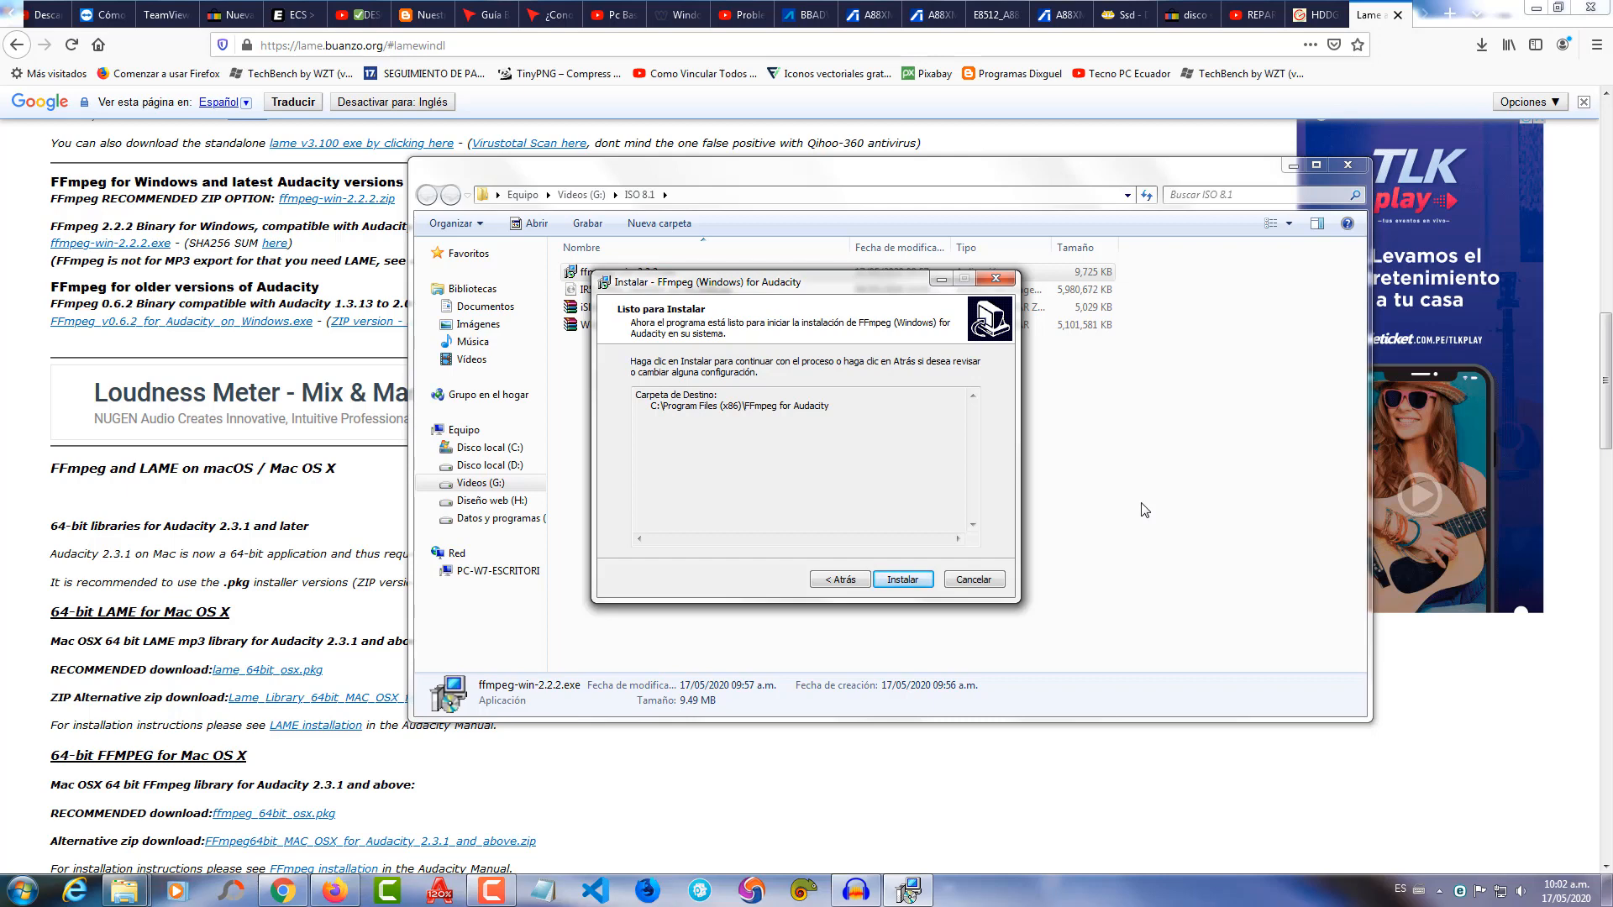
pyautogui.click(981, 587)
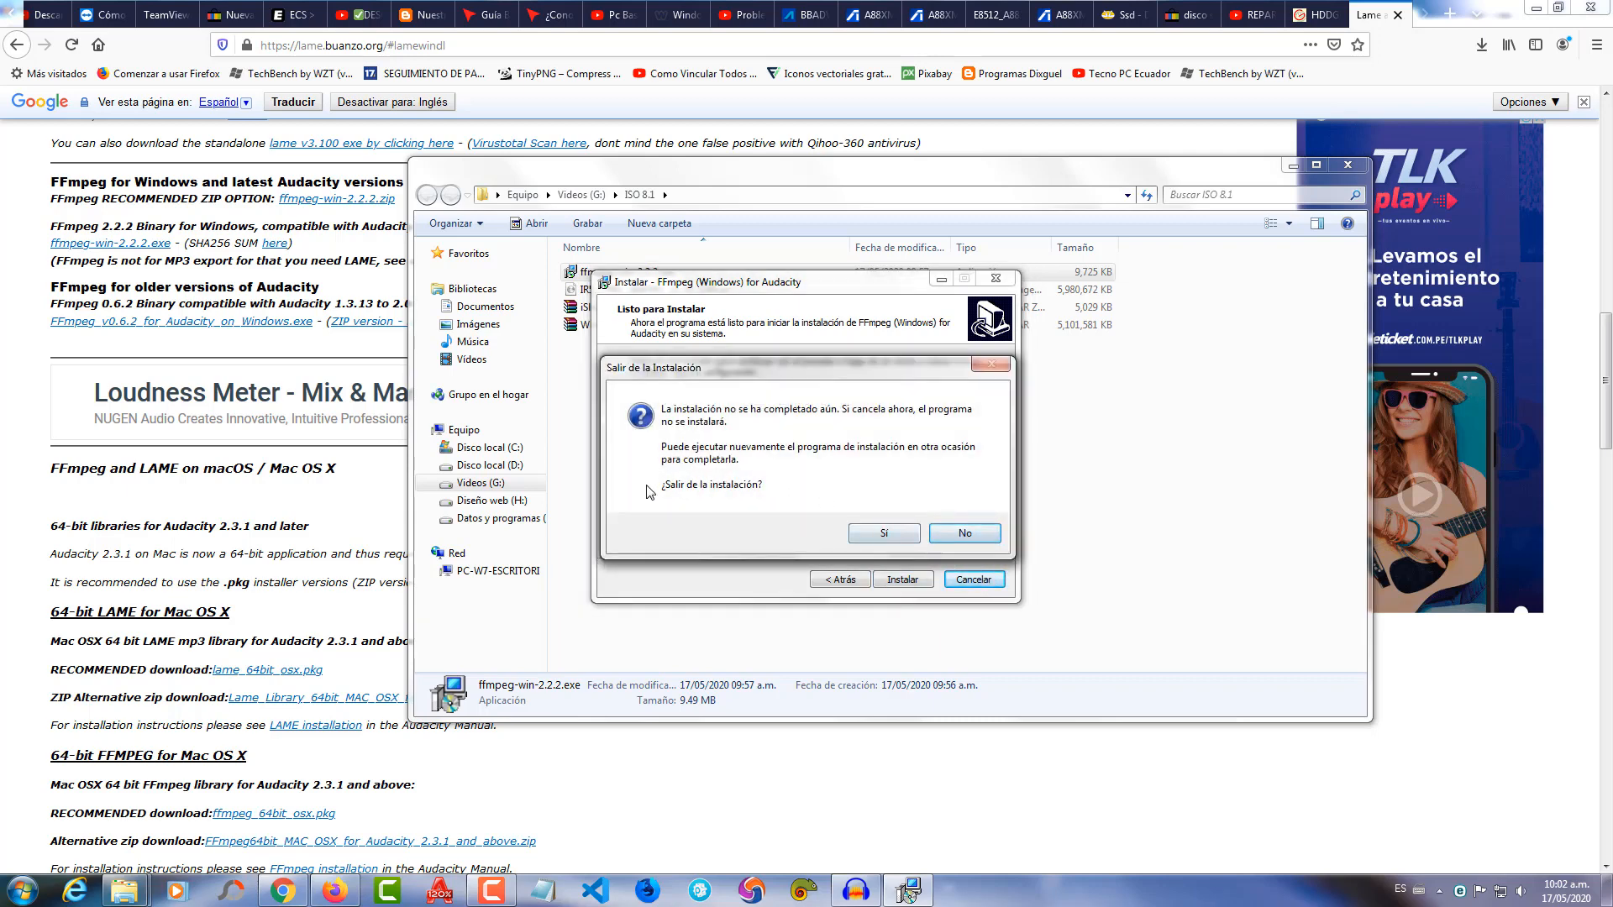
pyautogui.click(873, 529)
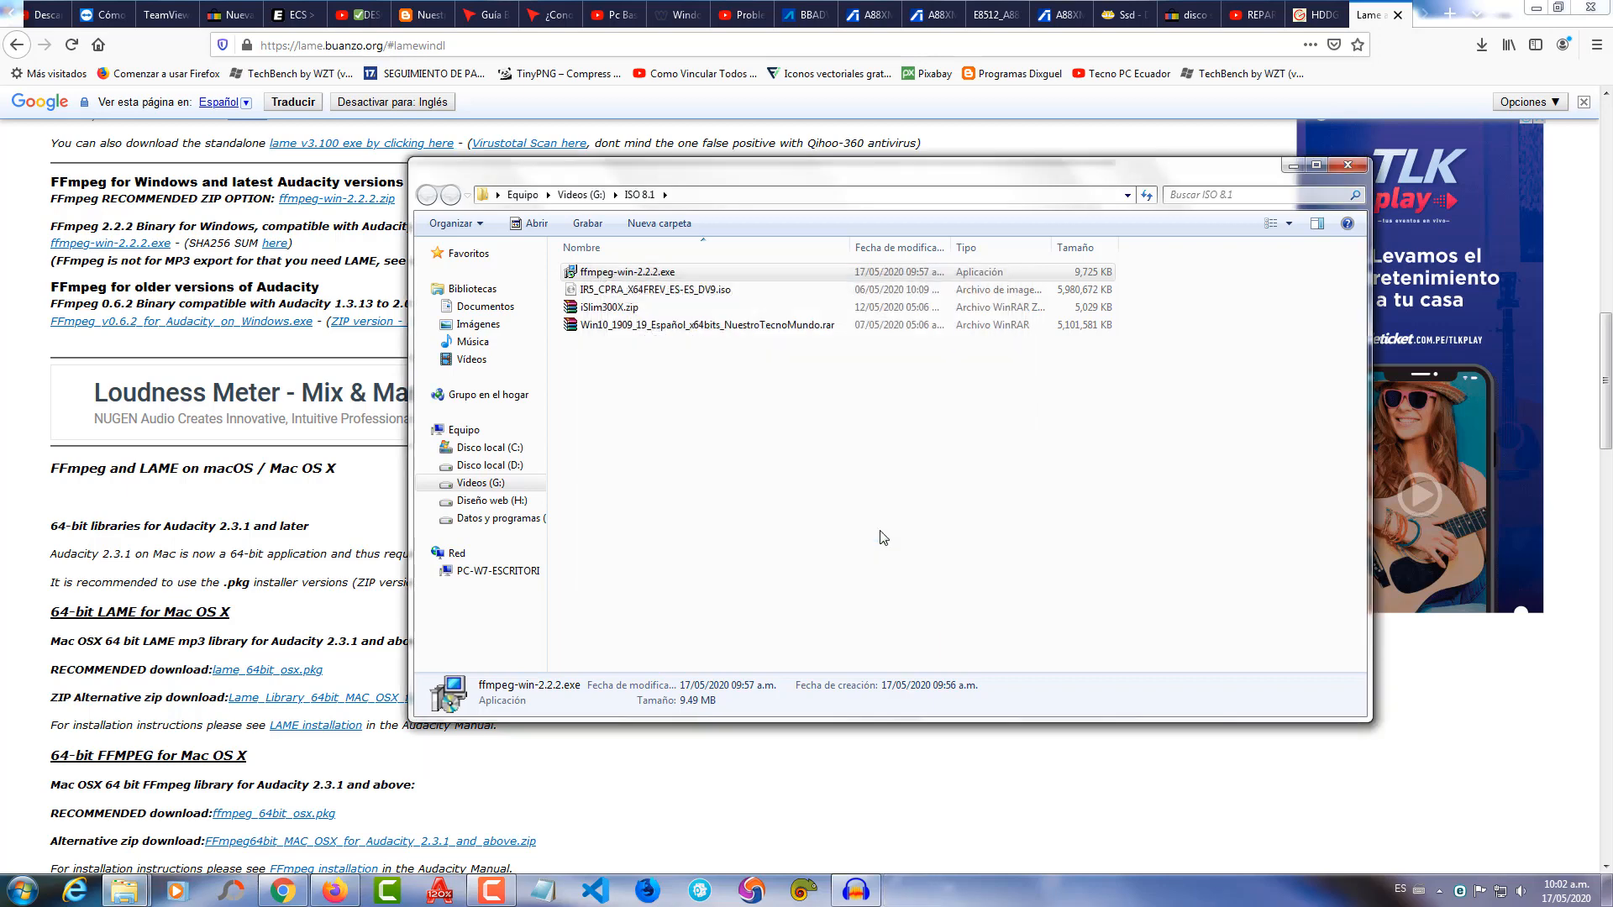
pyautogui.click(1290, 166)
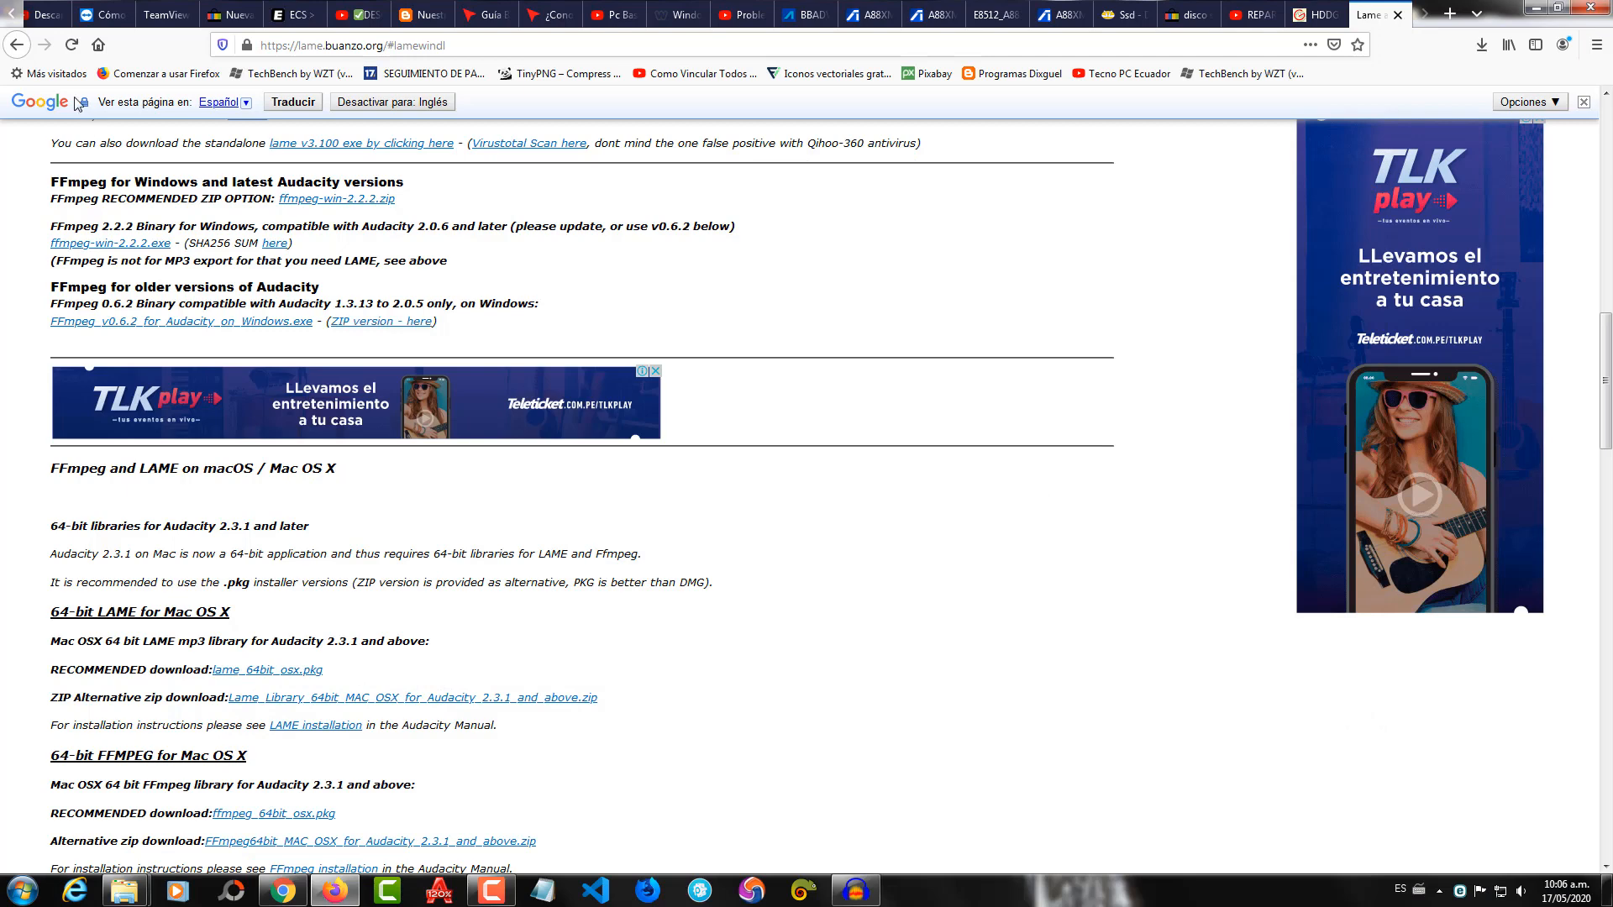
# Return to the Windows FFmpeg instructions, follow the alternative zip download link and save ffmpeg-win-2.2.2.zip.
pyautogui.click(17, 44)
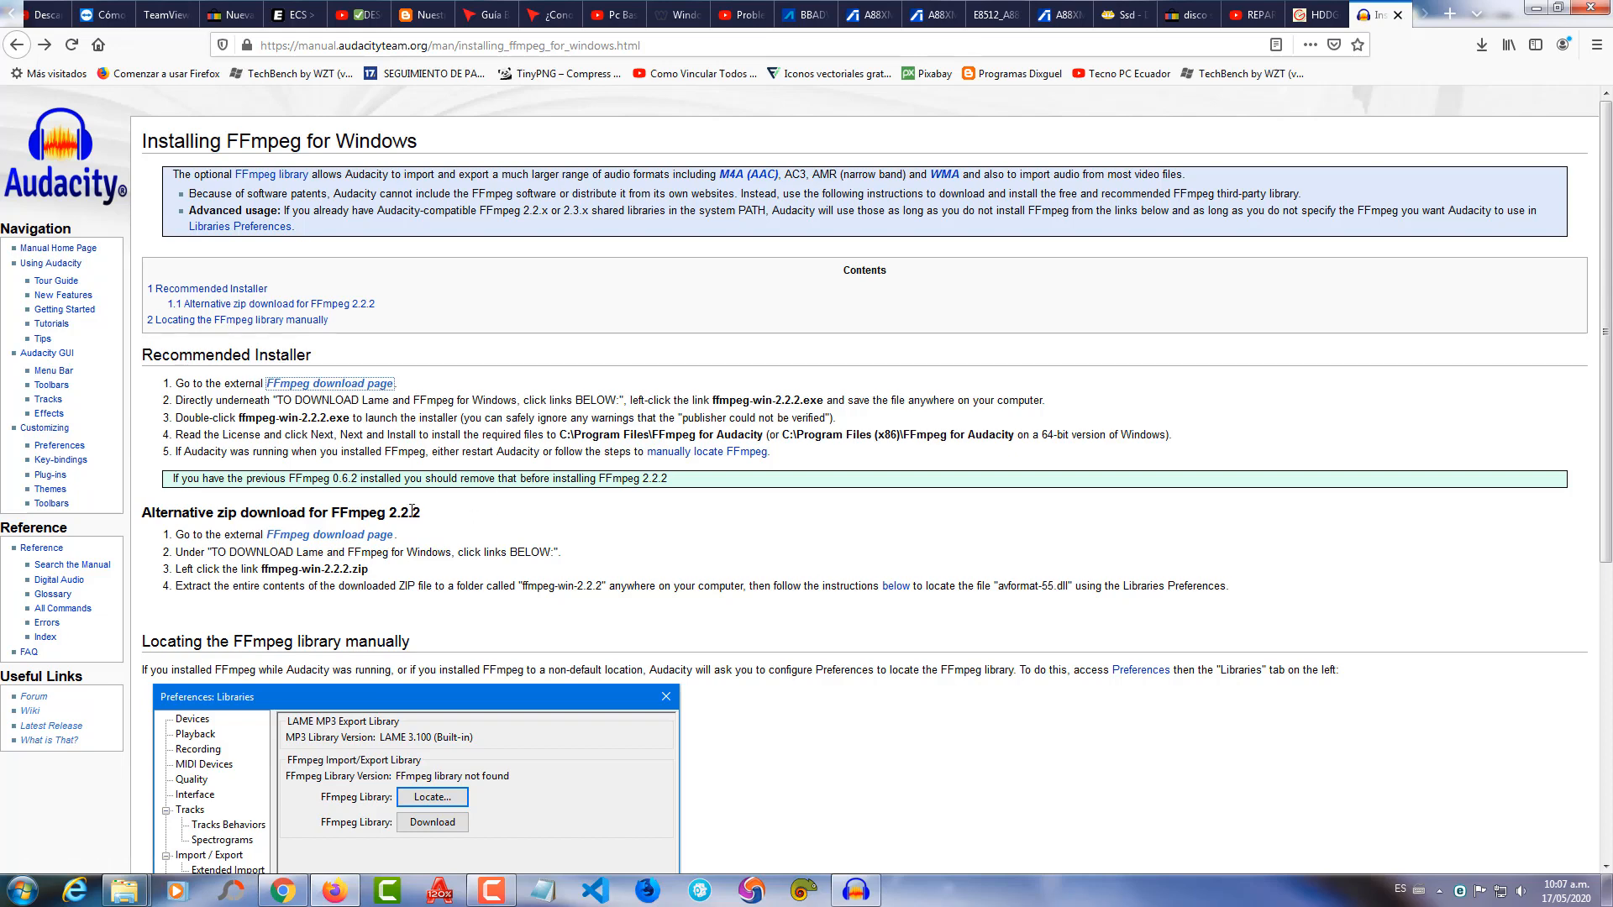
pyautogui.click(332, 536)
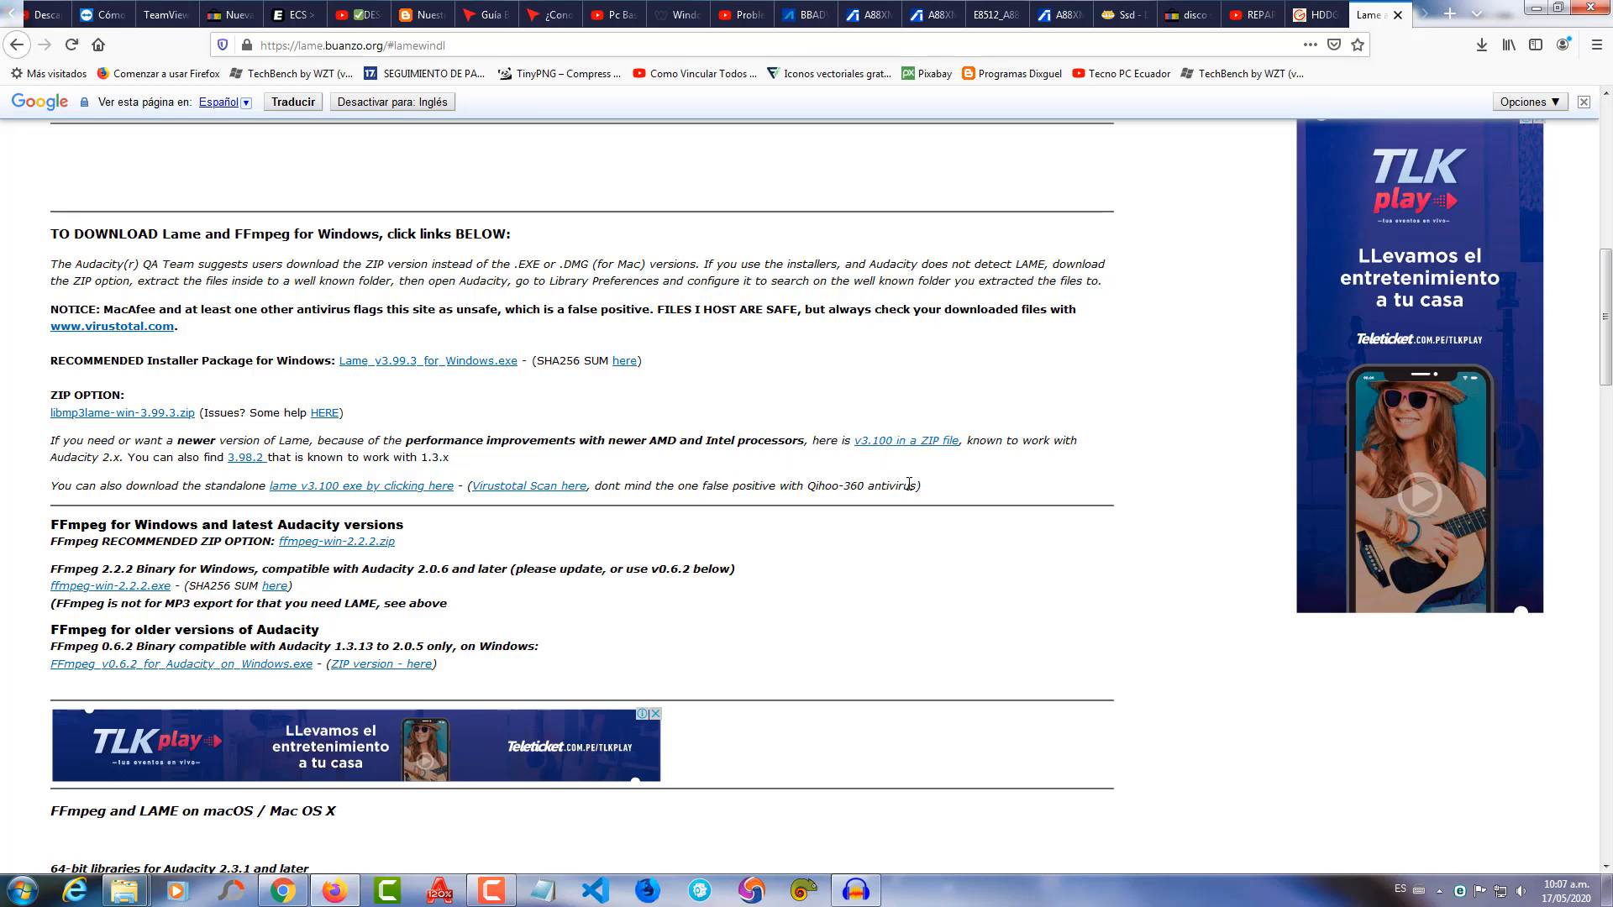
pyautogui.scroll(-3, 910, 487)
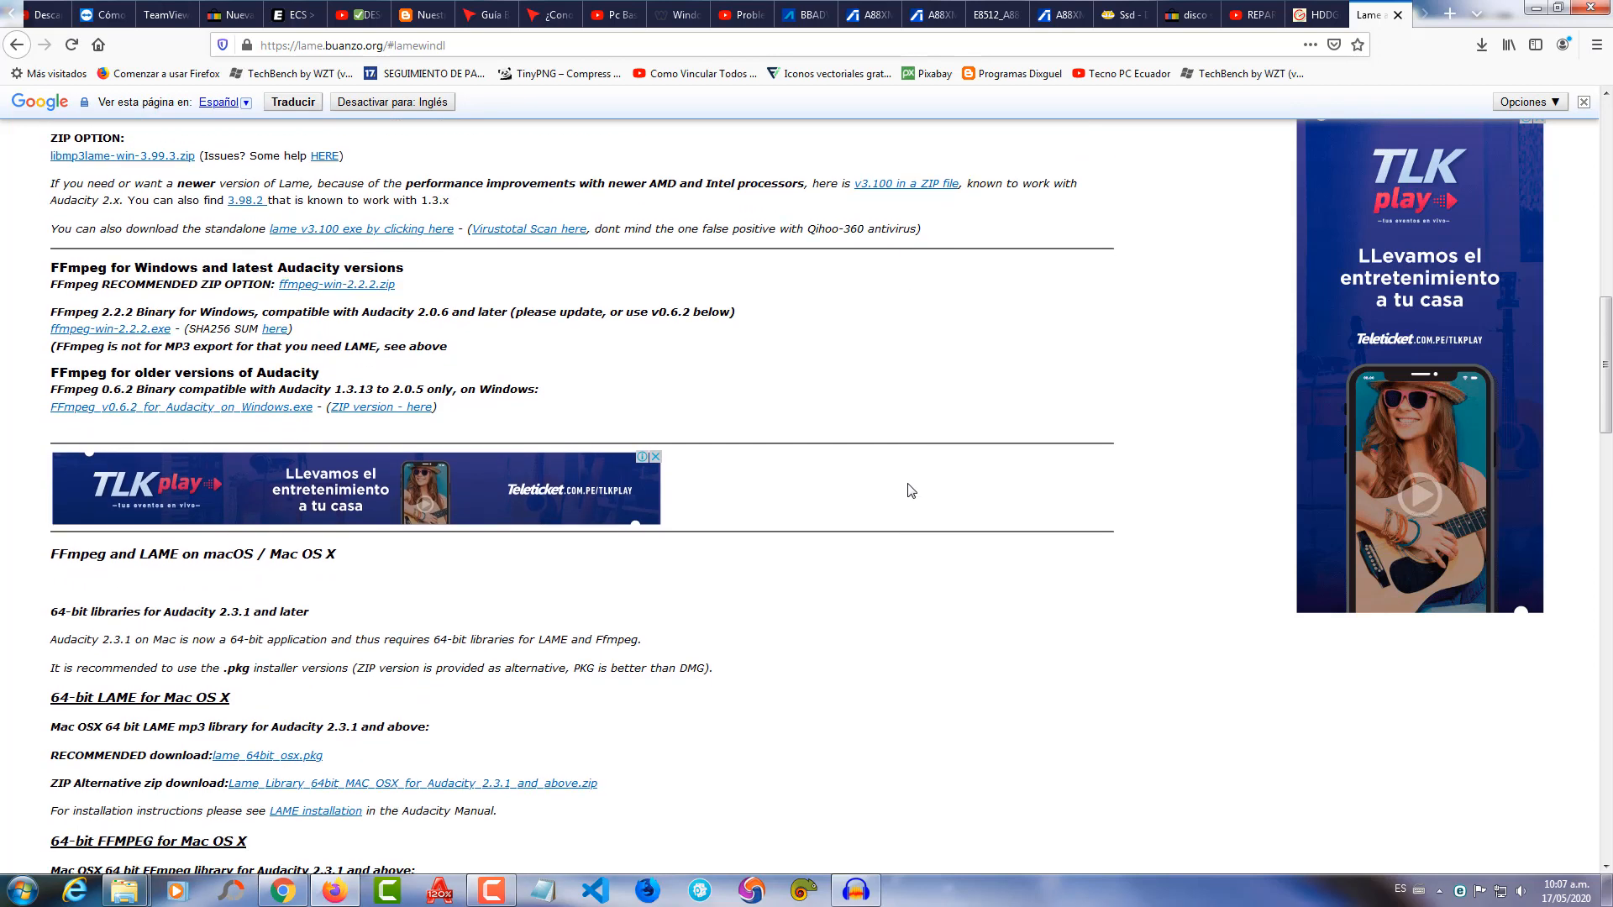
pyautogui.scroll(-1, 910, 488)
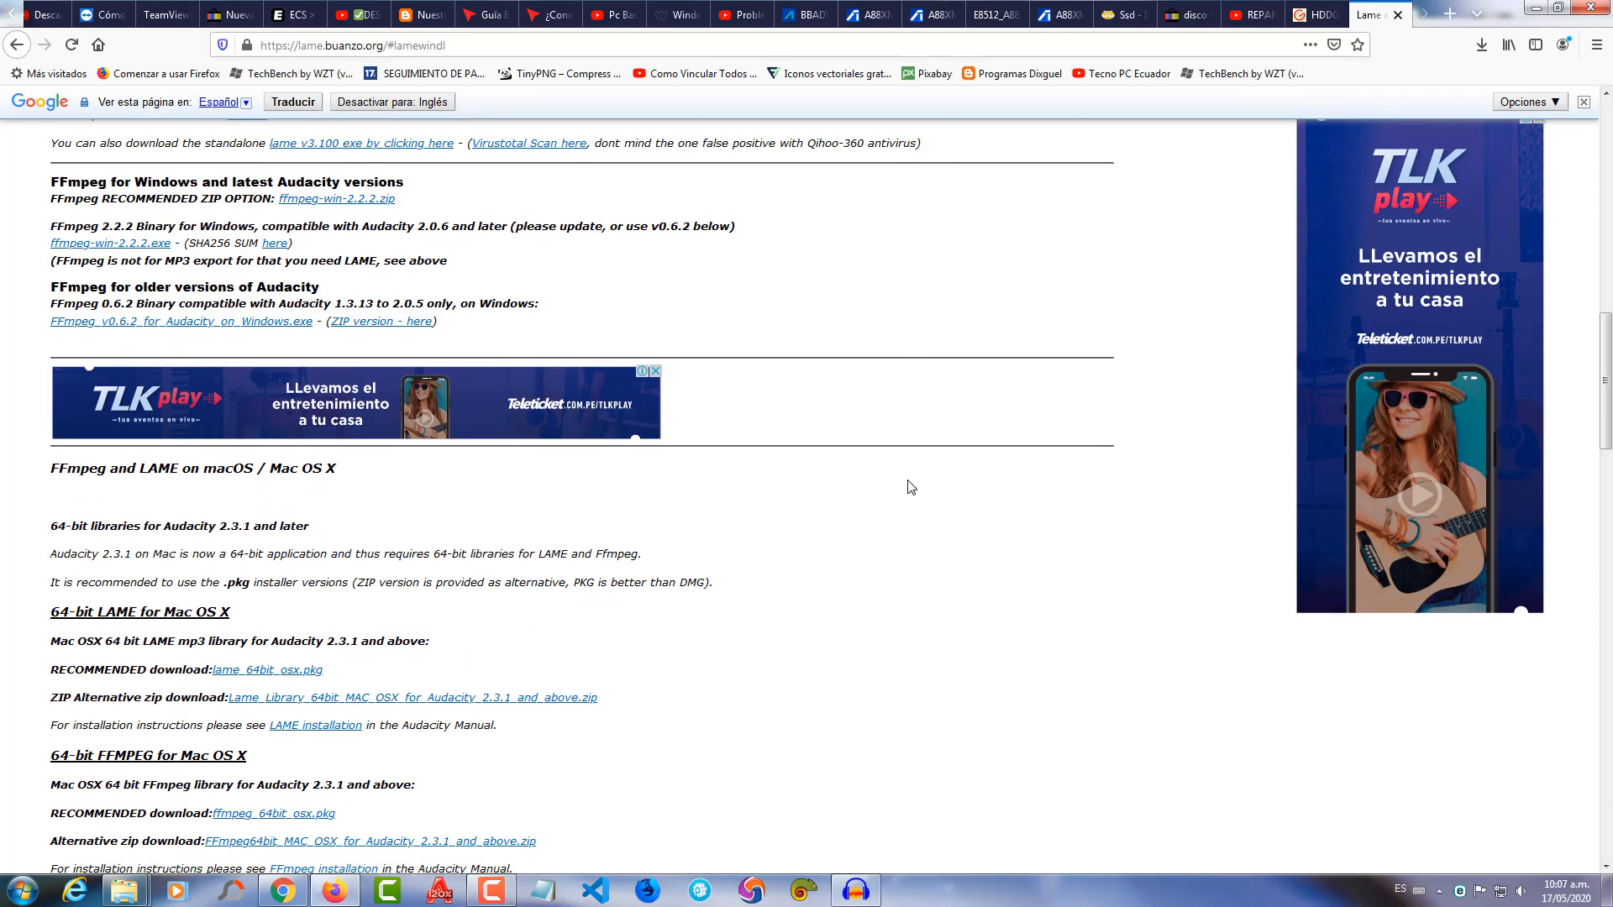
pyautogui.click(328, 201)
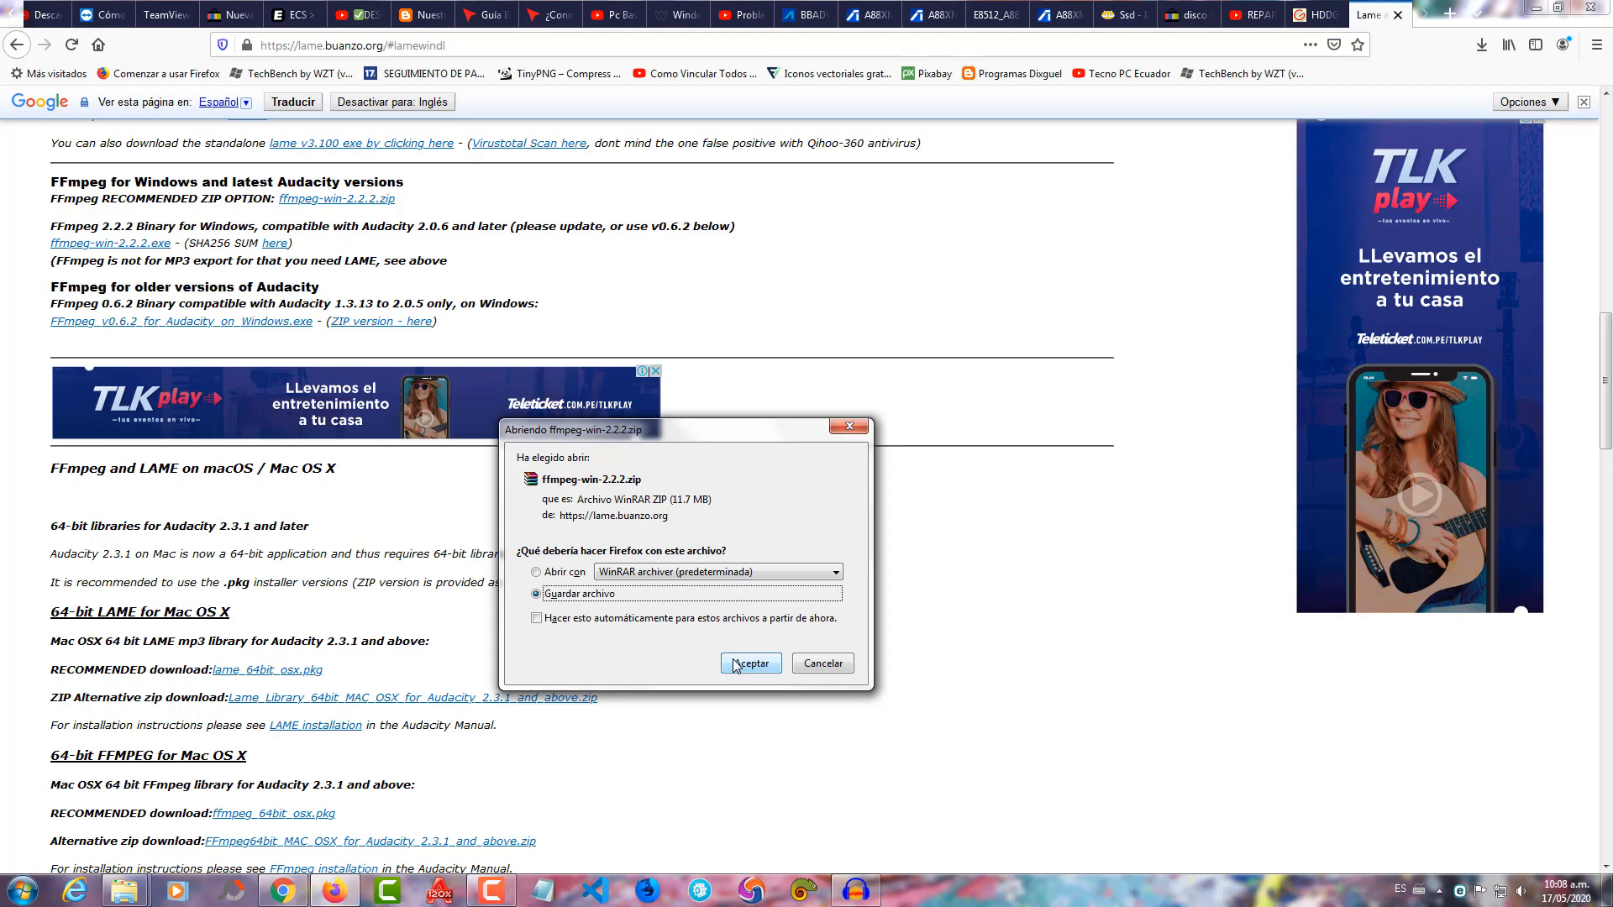
pyautogui.click(748, 664)
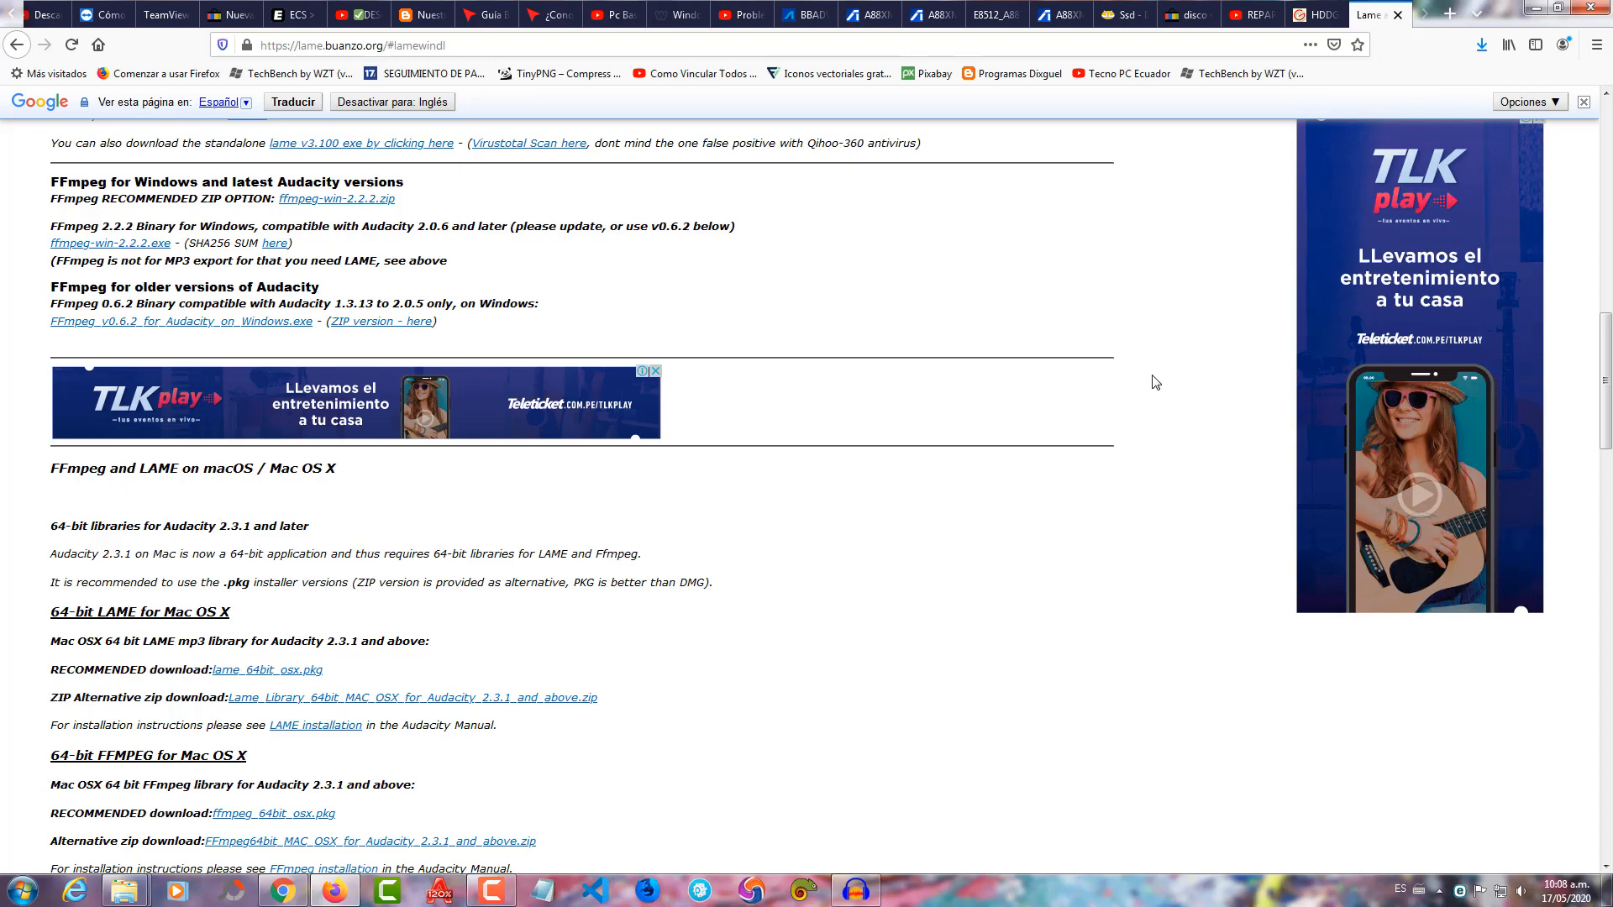
# Switch to the ISO 8.1 folder in File Explorer and extract ffmpeg-win-2.2.2.zip into its own ffmpeg-win-2.2.2 folder.
pyautogui.moveTo(135, 896)
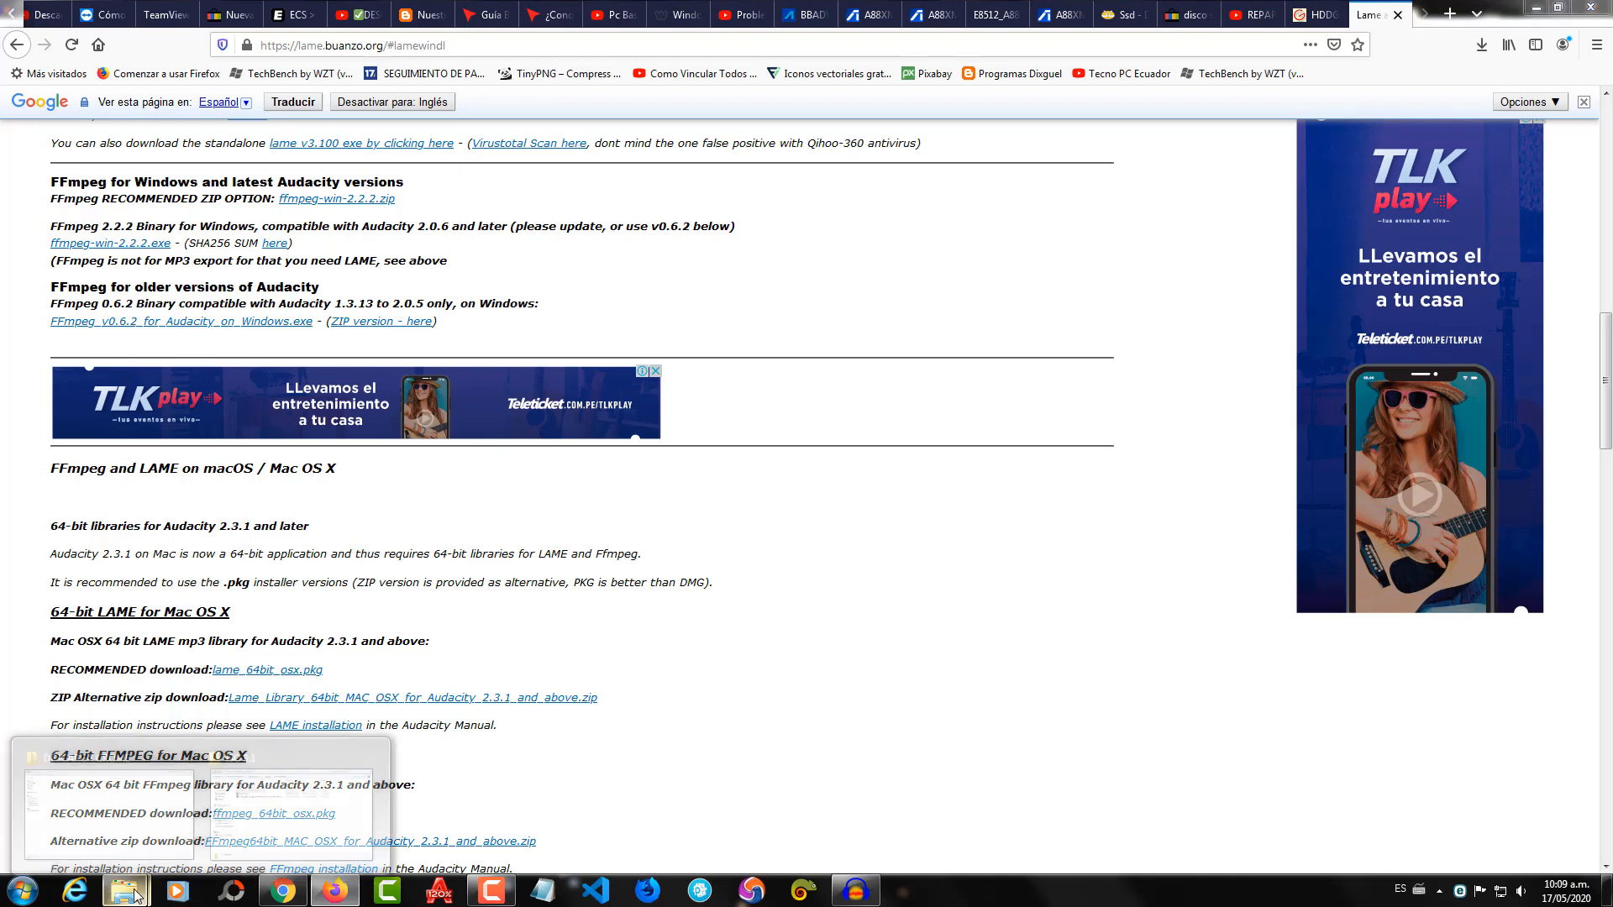
pyautogui.click(281, 823)
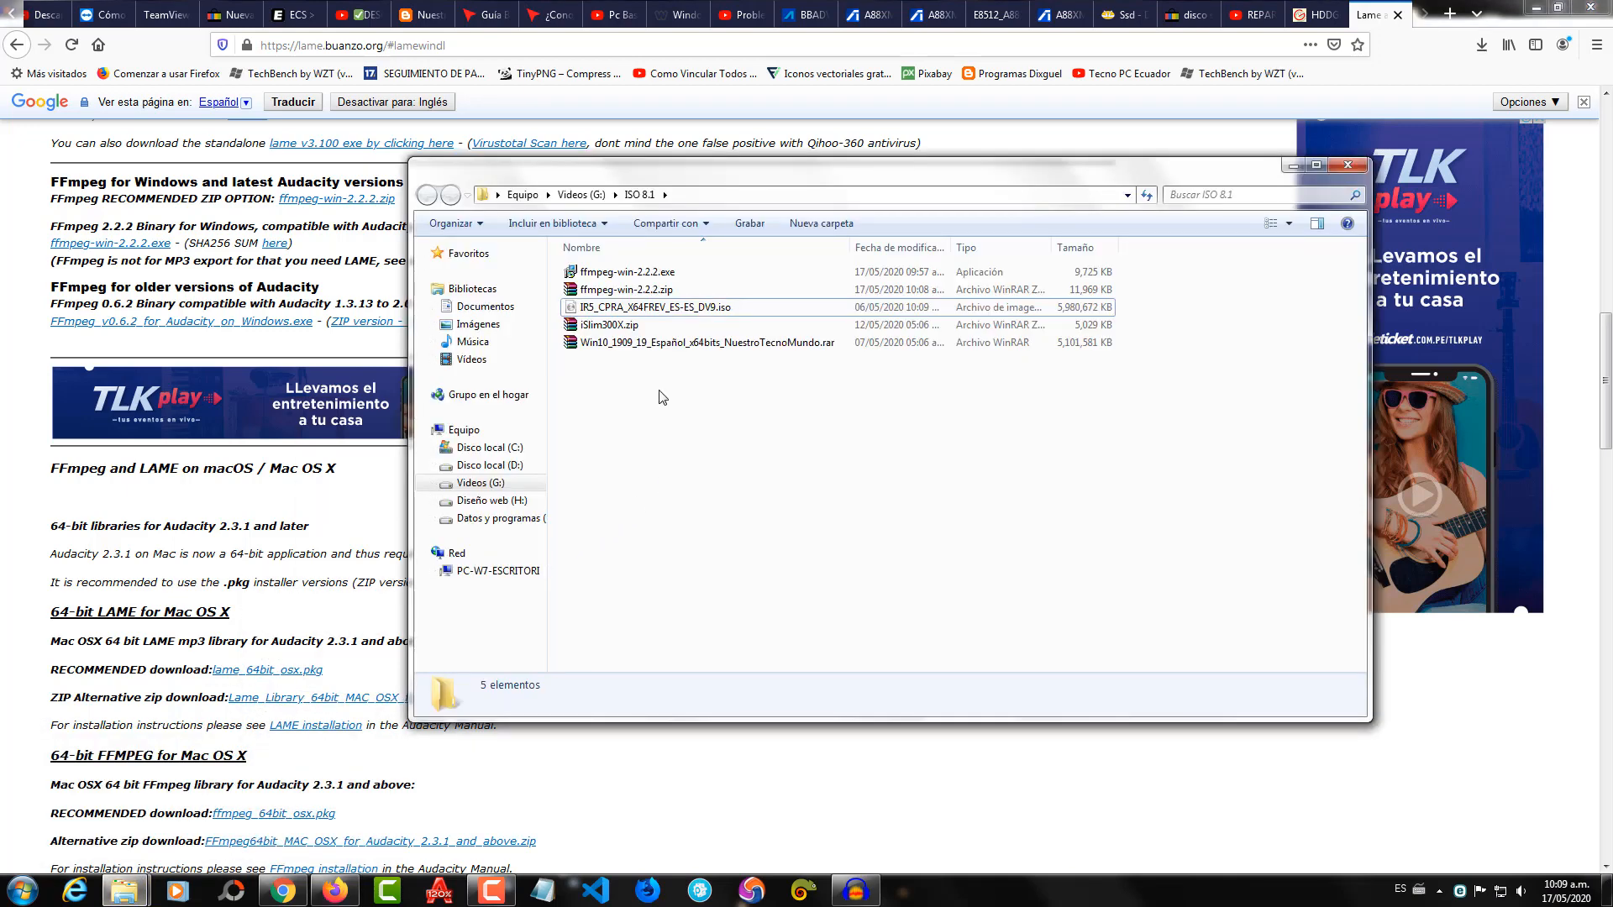
pyautogui.rightClick(639, 293)
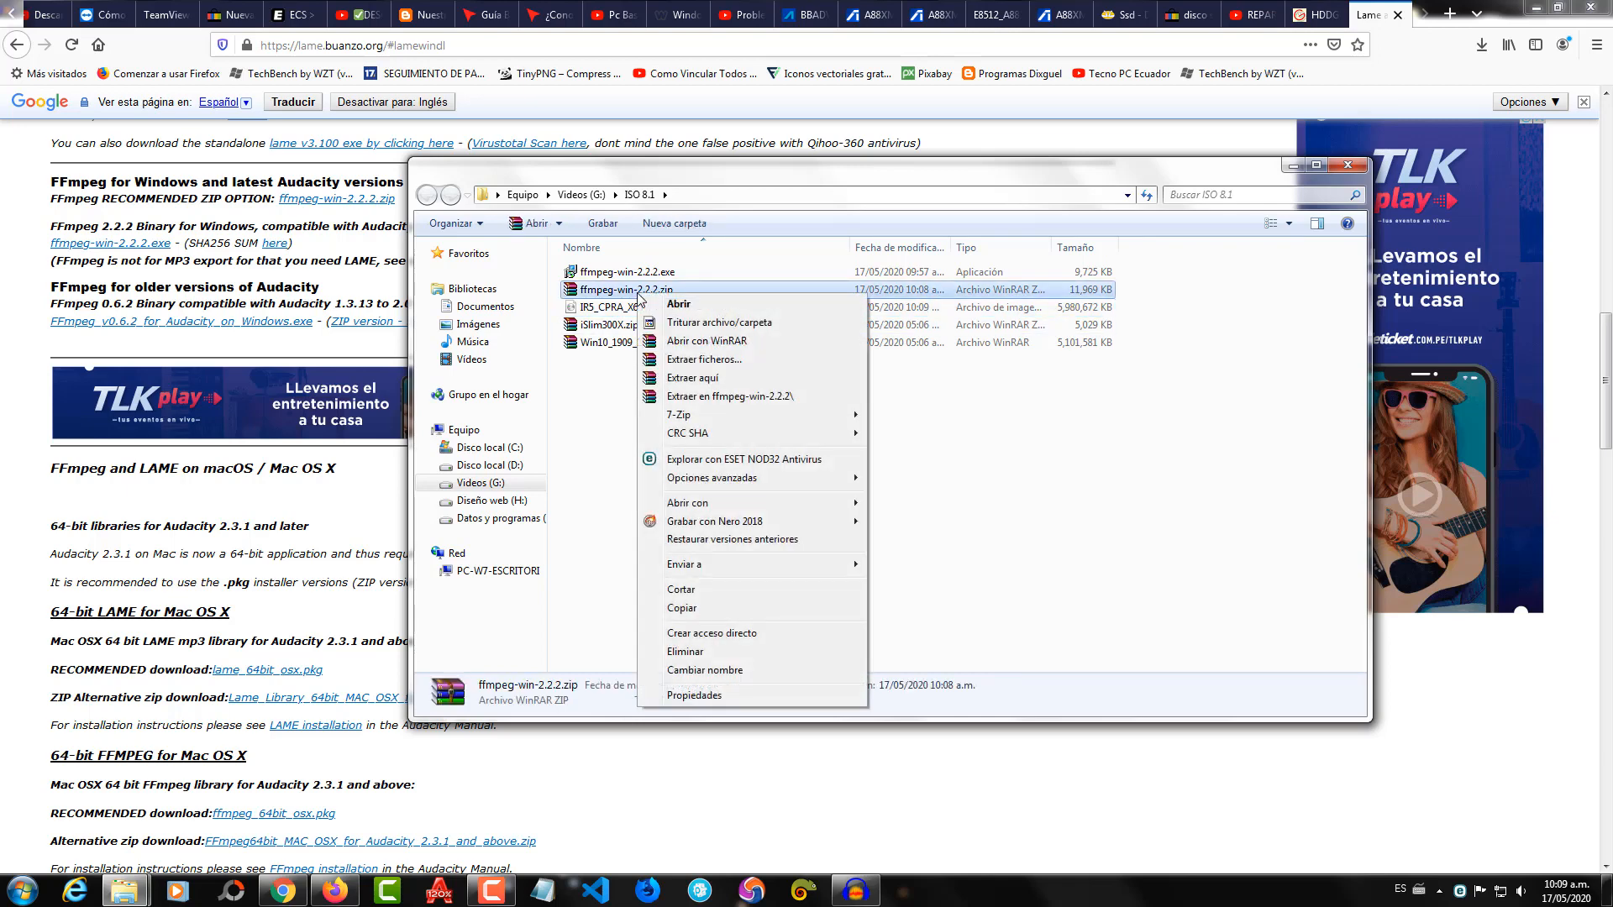
pyautogui.click(706, 397)
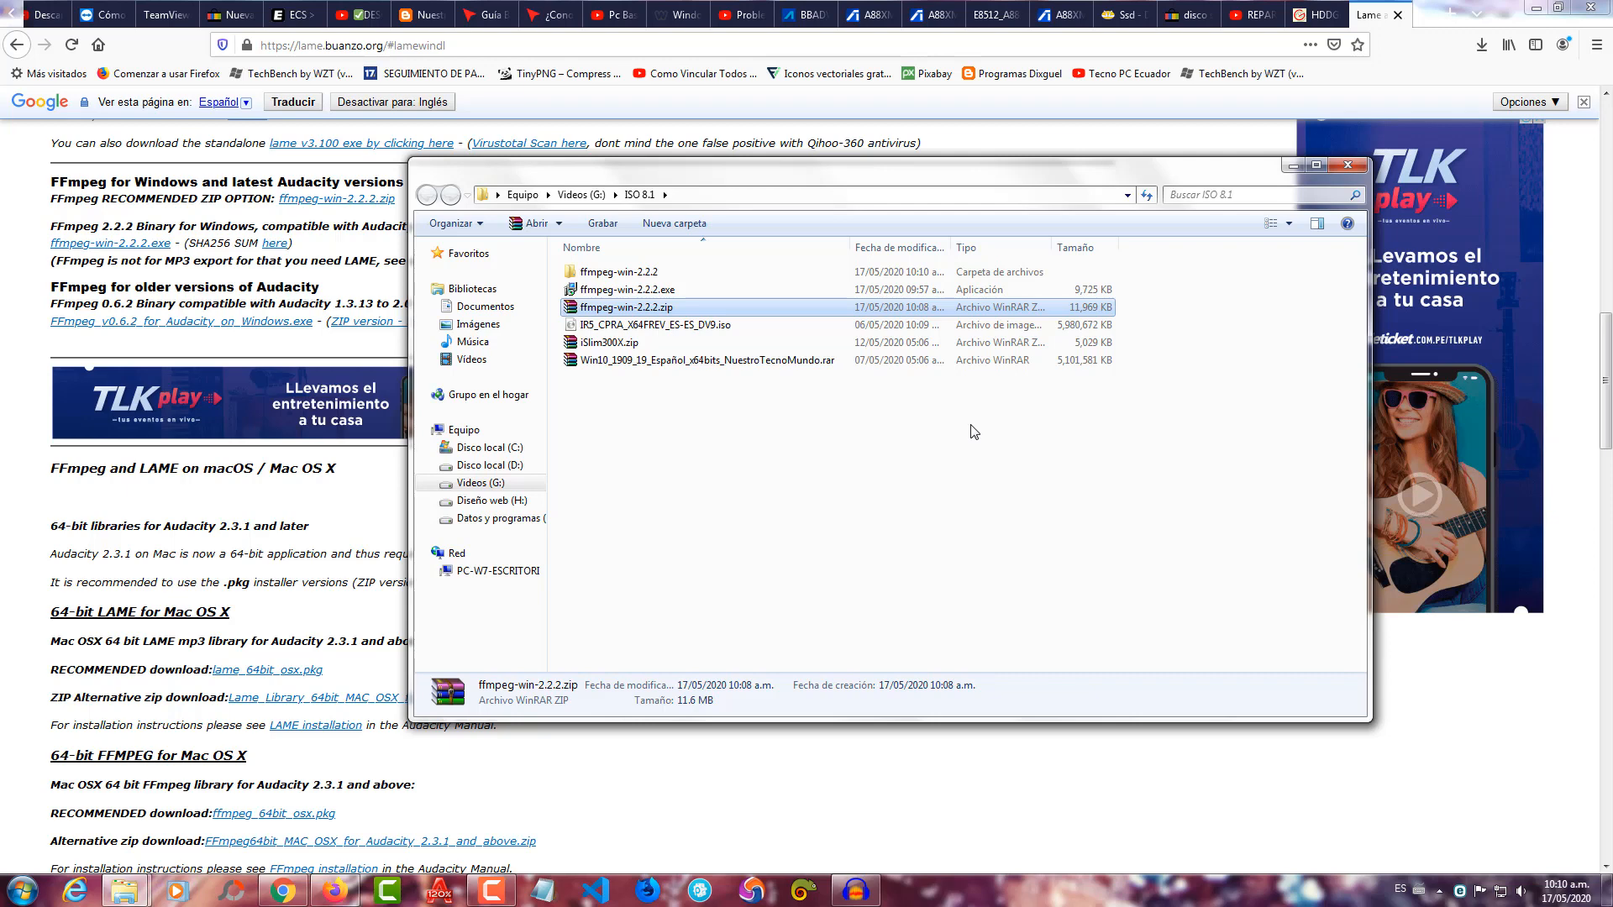
# Switch to Audacity and open the Libraries (Bibliotecas) section of its preferences.
pyautogui.click(856, 889)
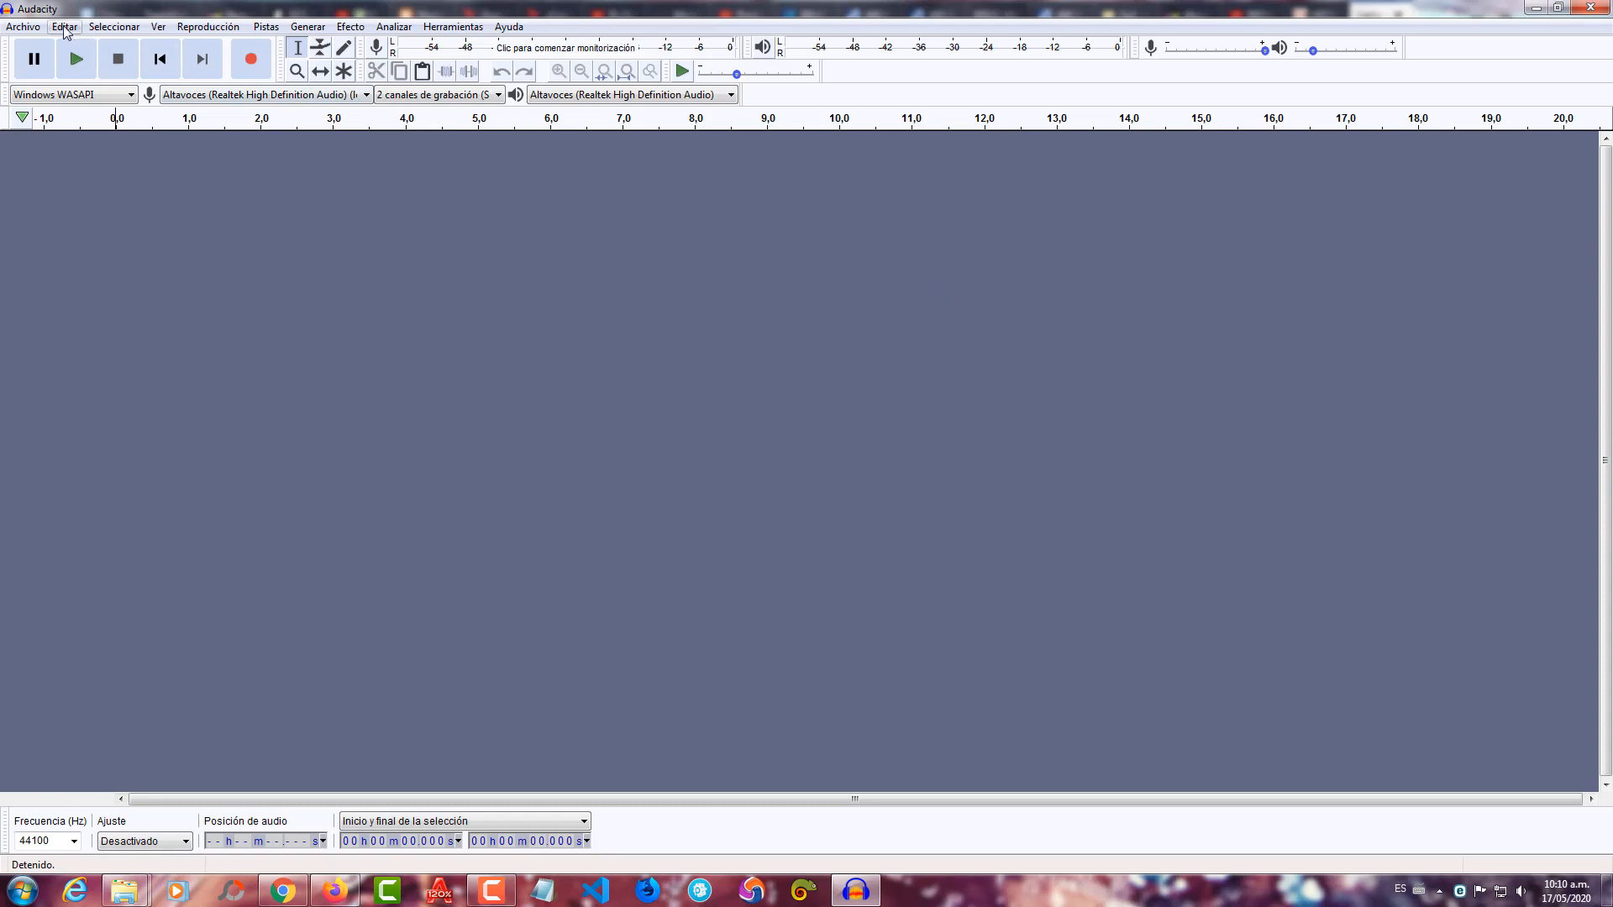
pyautogui.click(65, 28)
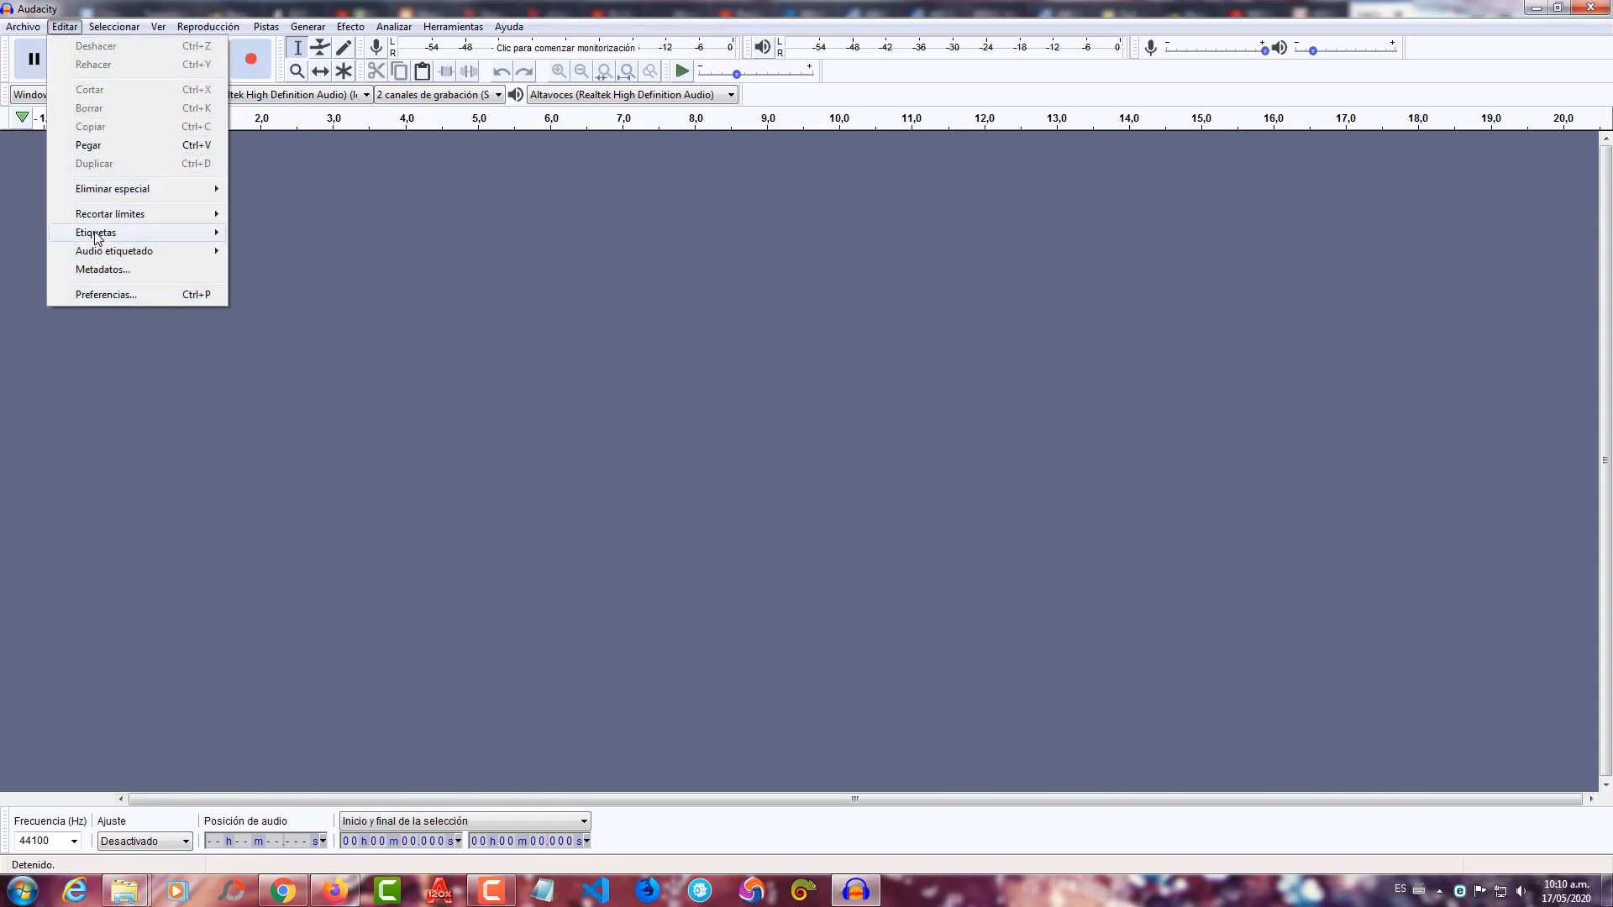
pyautogui.click(96, 292)
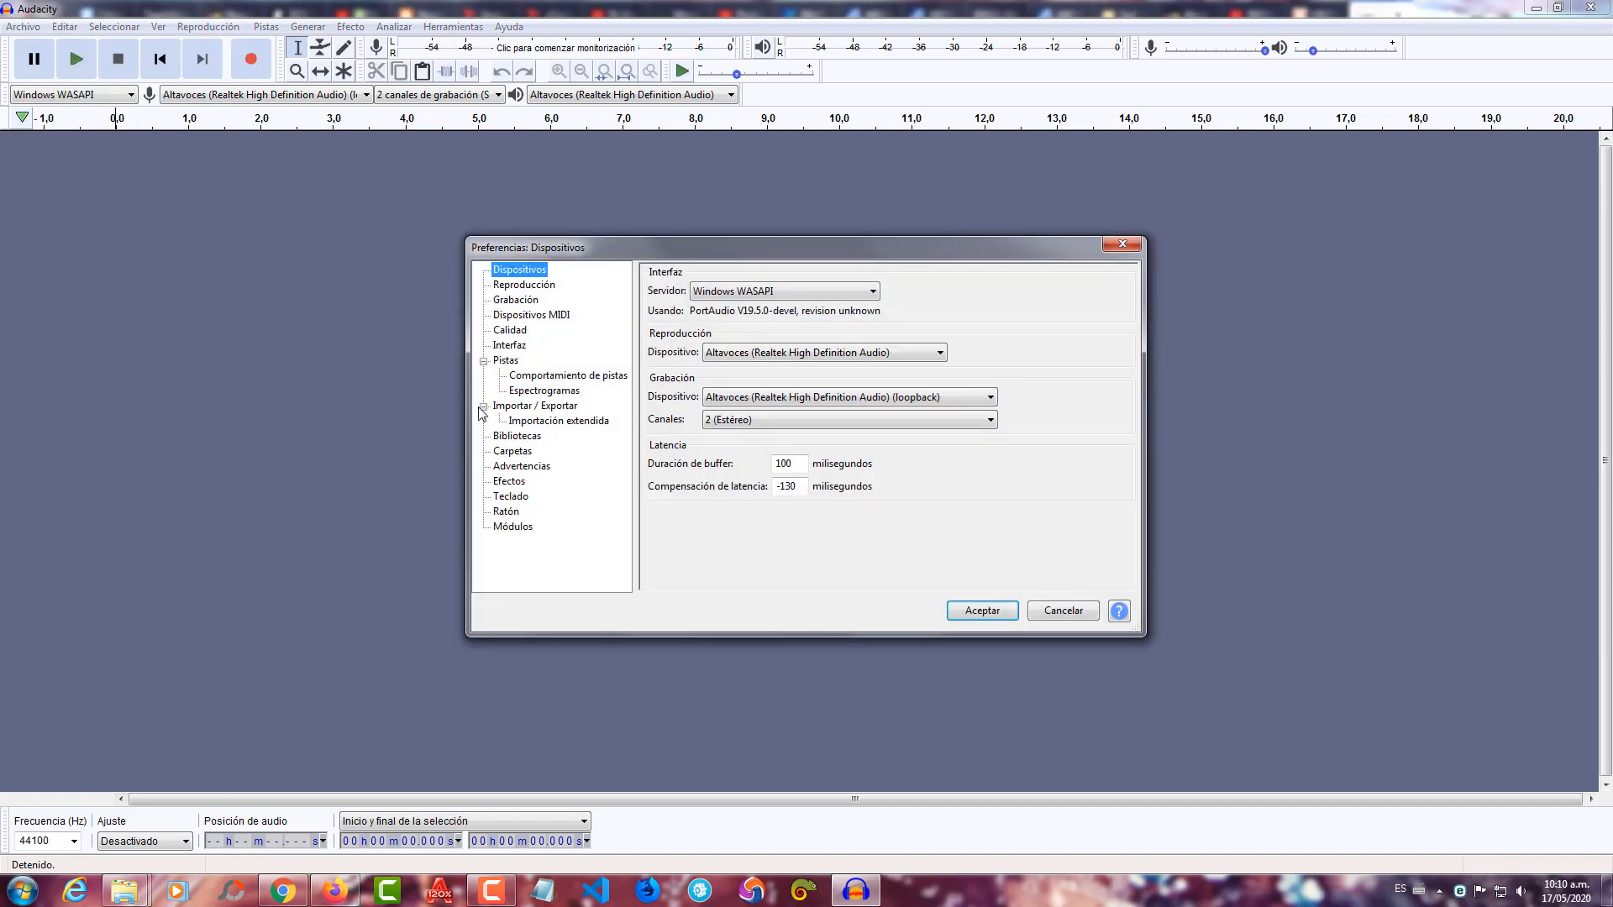
pyautogui.click(522, 438)
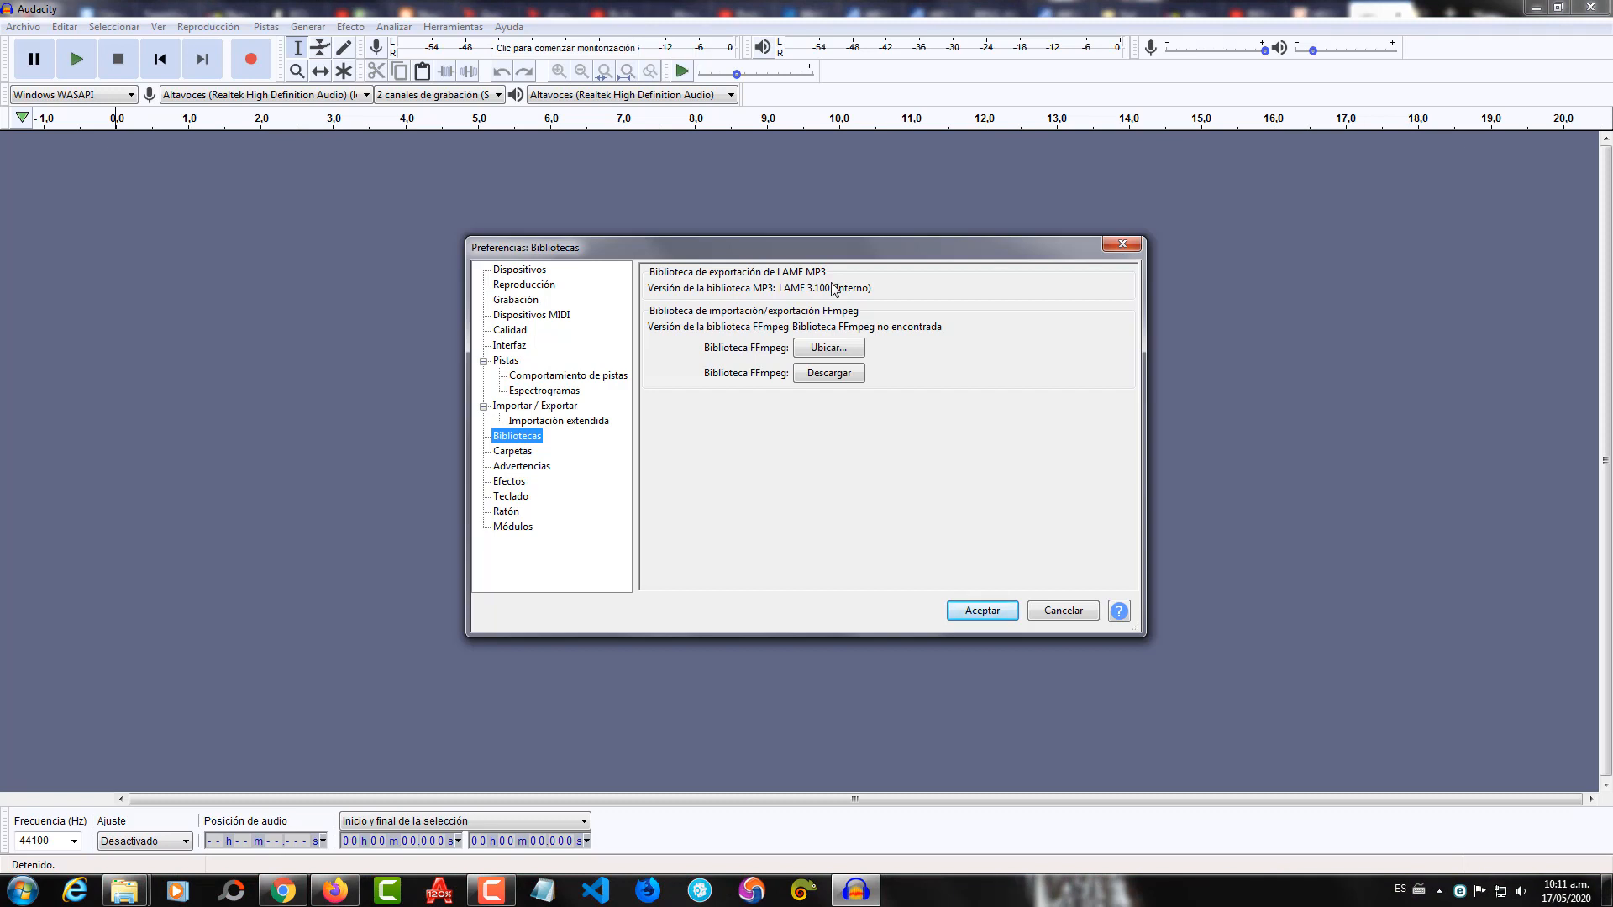
# Open the FFmpeg download help from the preferences, follow it to the Windows installation instructions, and return to Audacity.
pyautogui.click(816, 375)
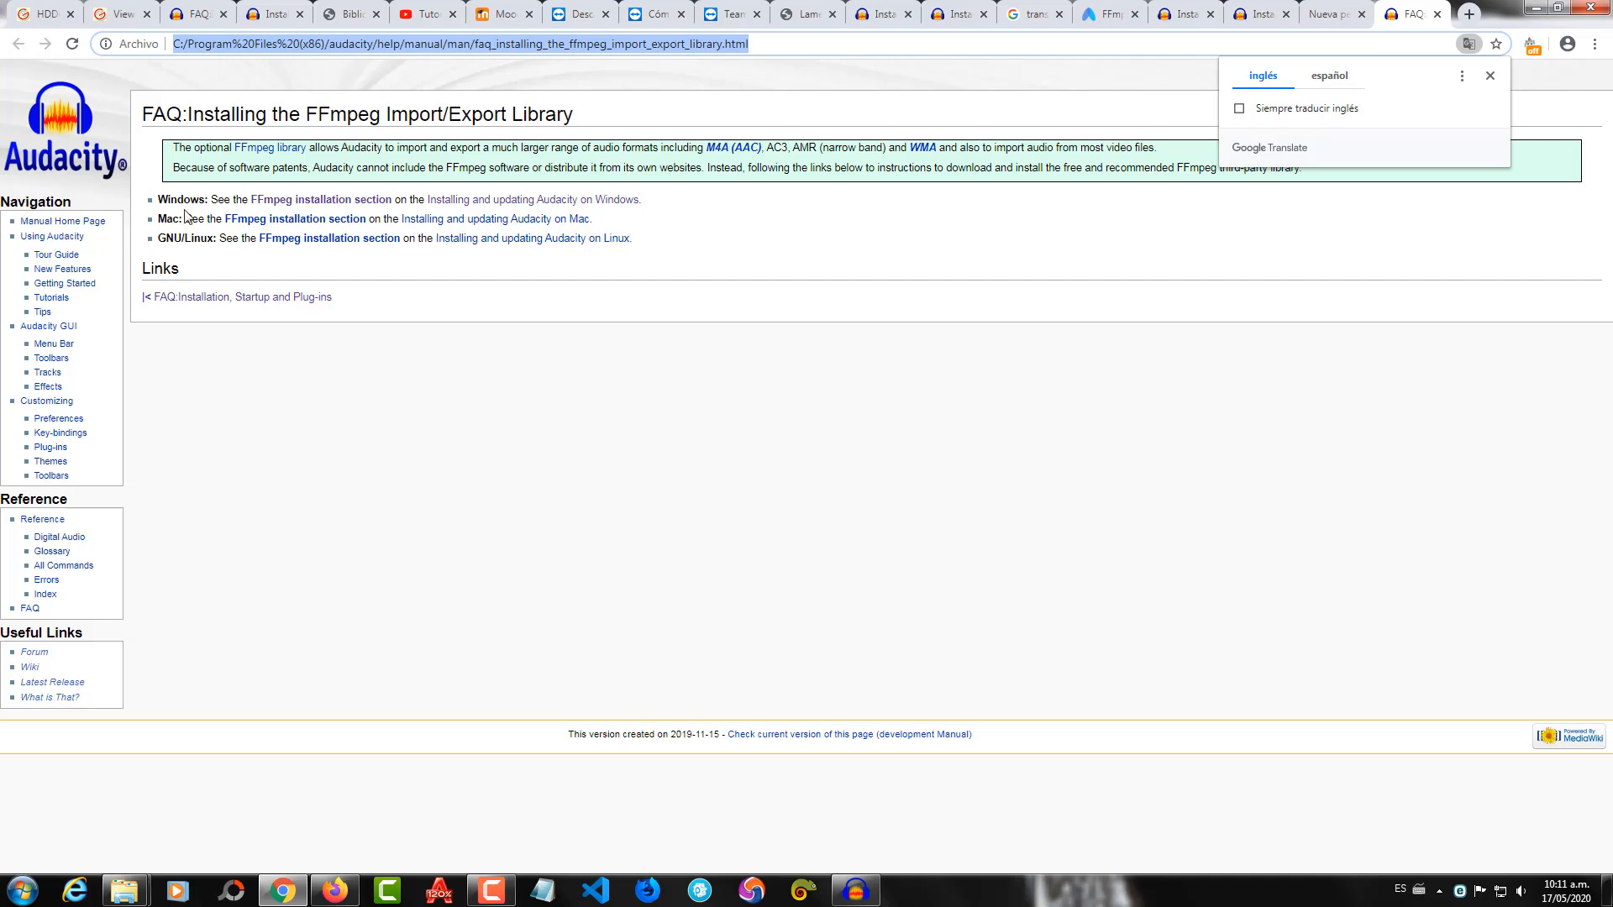
pyautogui.click(313, 202)
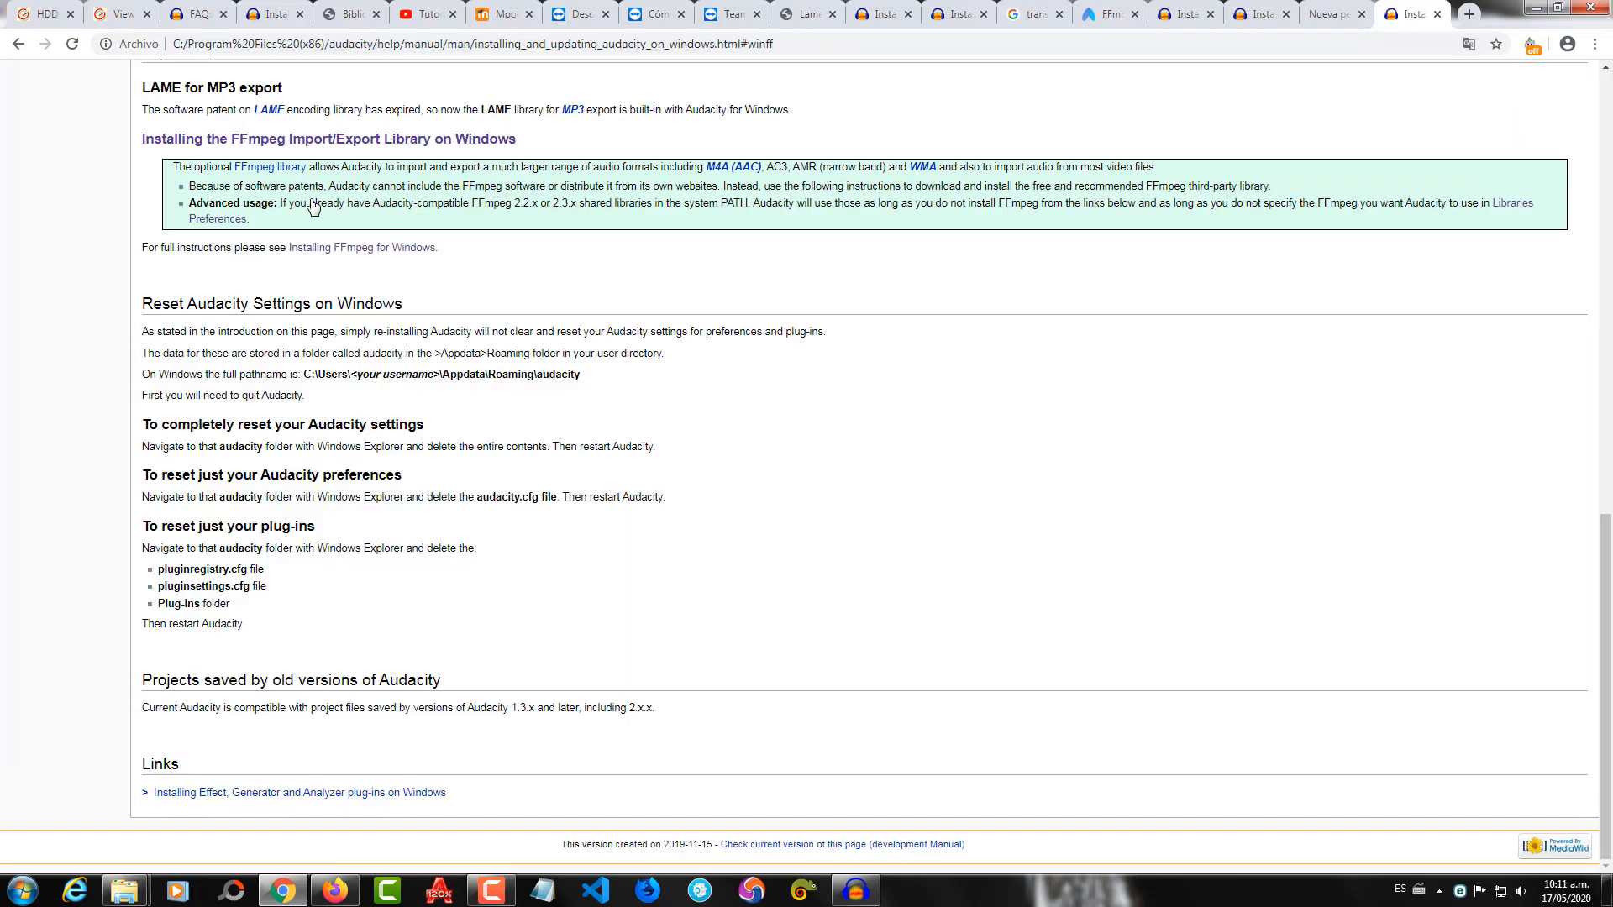
pyautogui.click(343, 249)
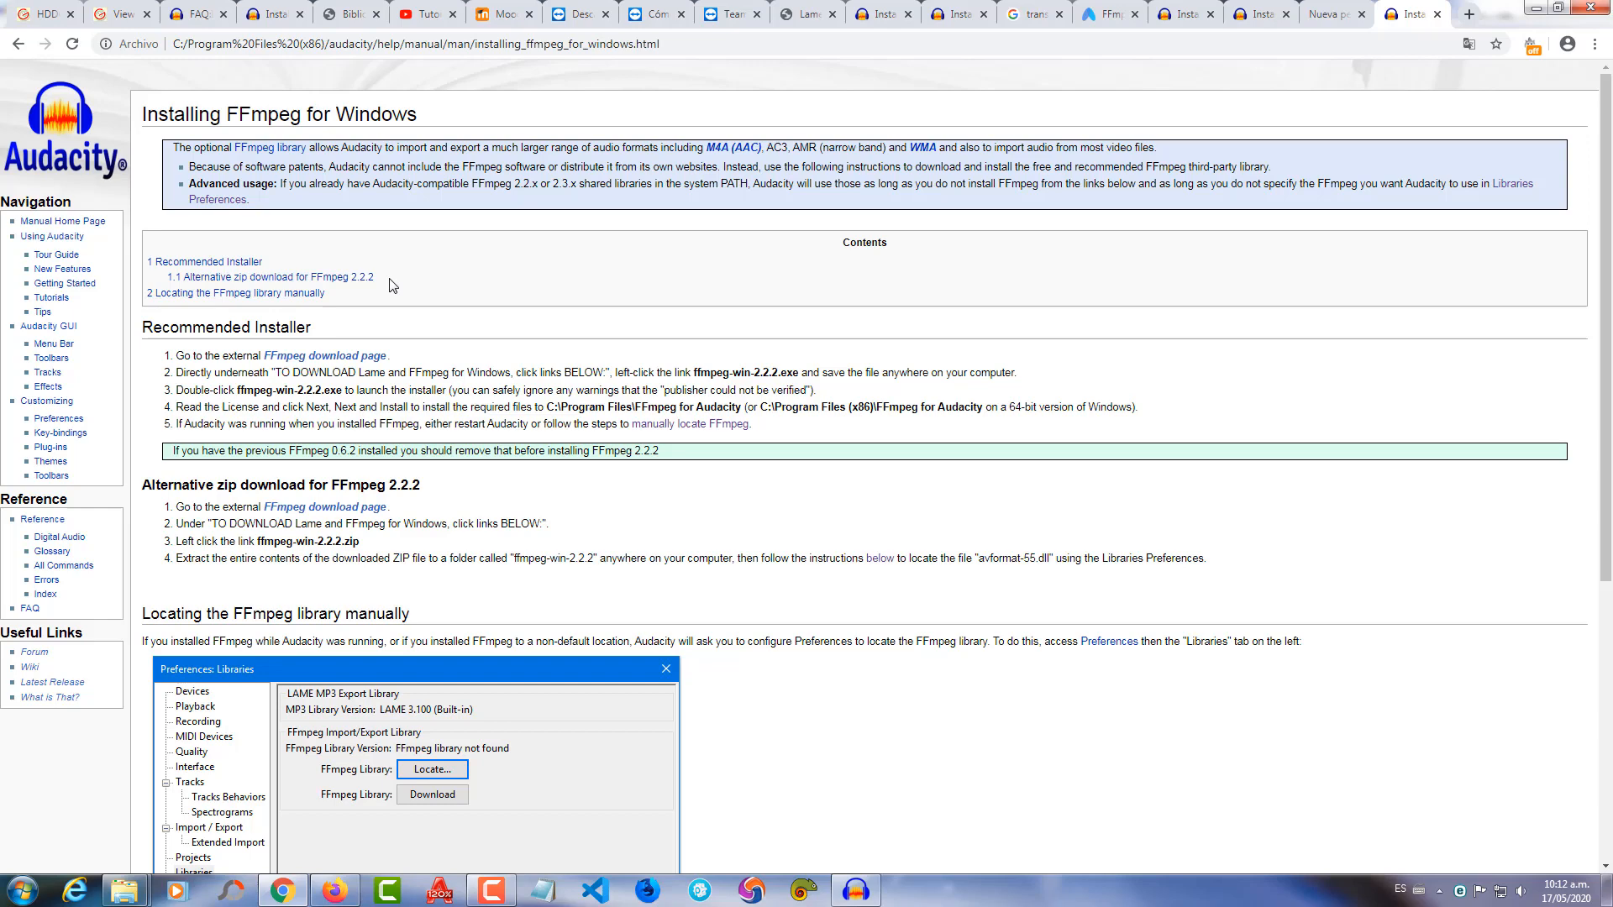
pyautogui.click(866, 892)
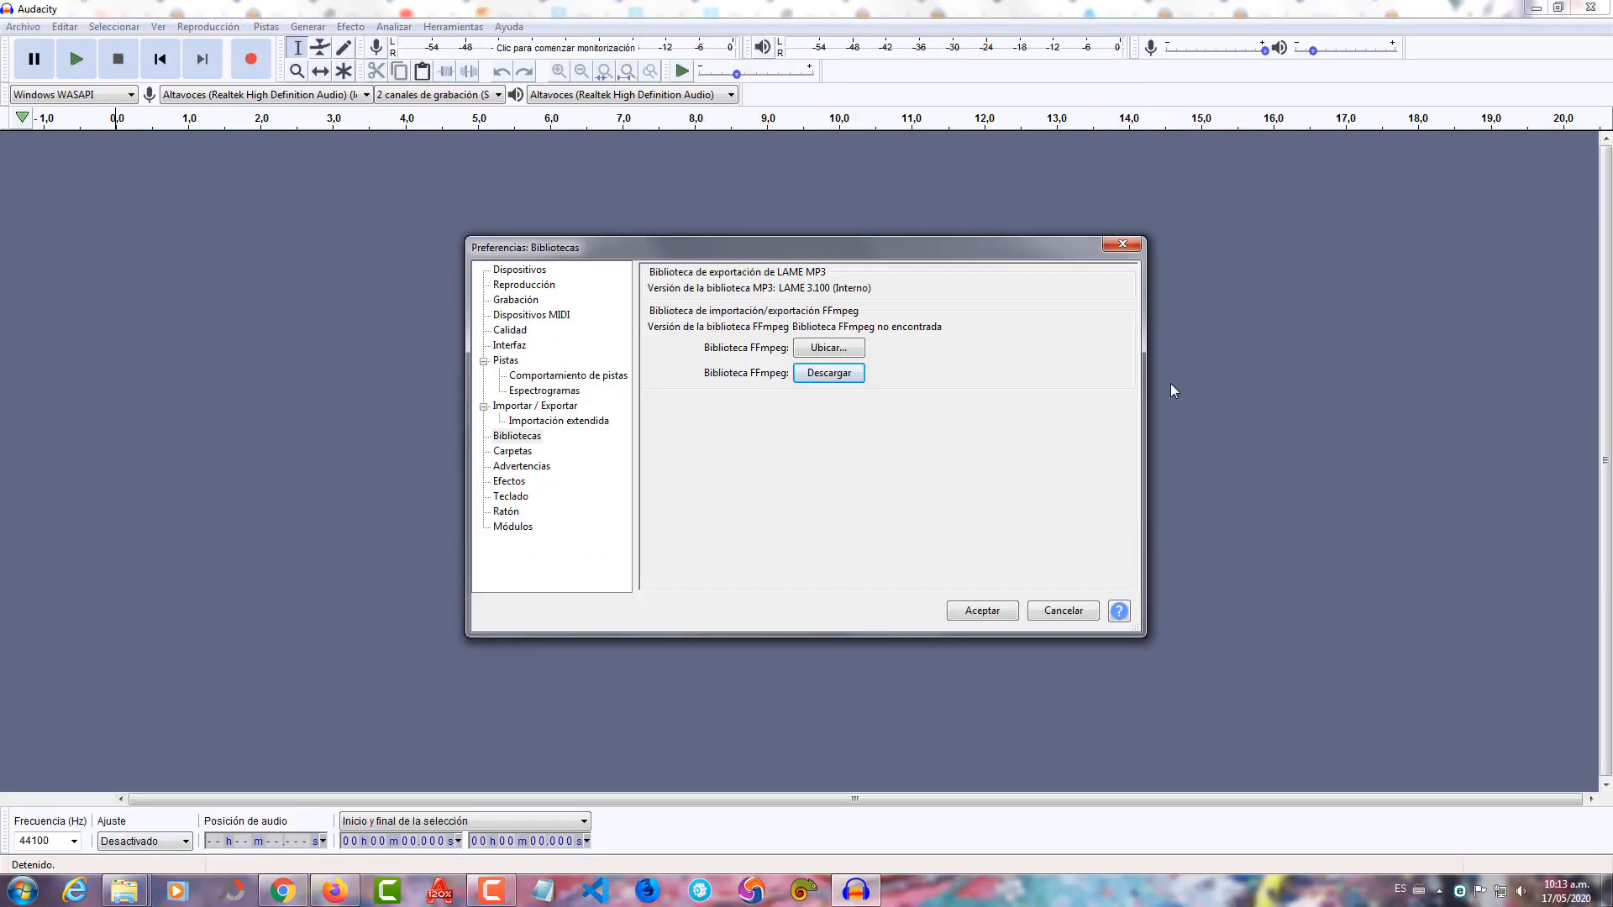
# Locate the FFmpeg library by choosing avformat-55.dll in G:\ISO 8.1\ffmpeg-win-2.2.2, and accept the preferences.
pyautogui.click(820, 349)
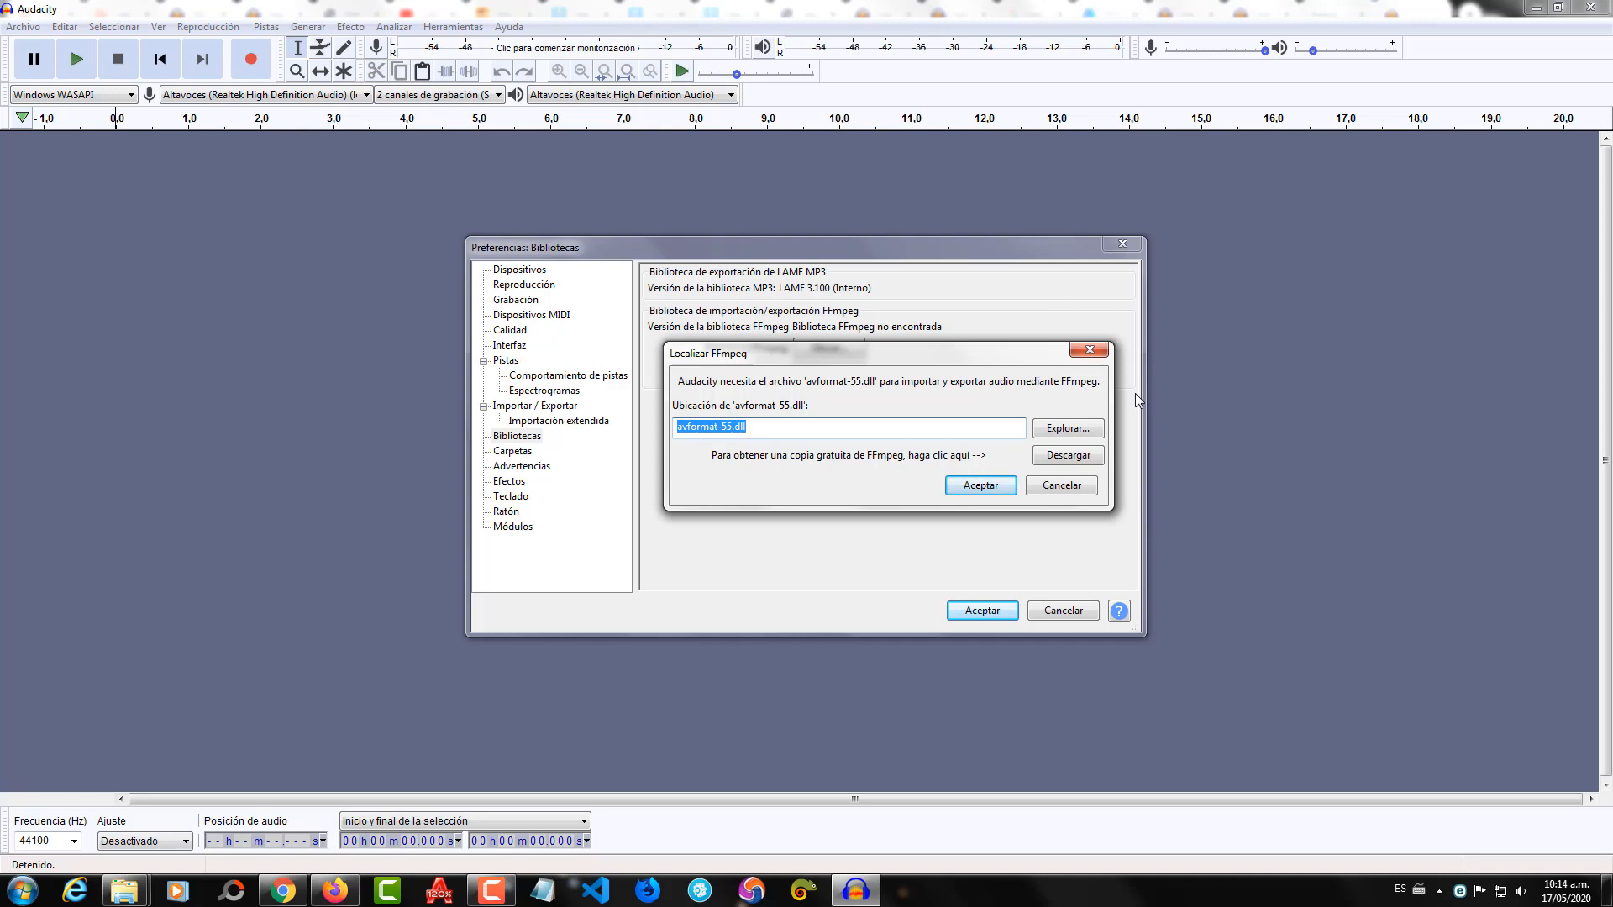
pyautogui.click(1062, 429)
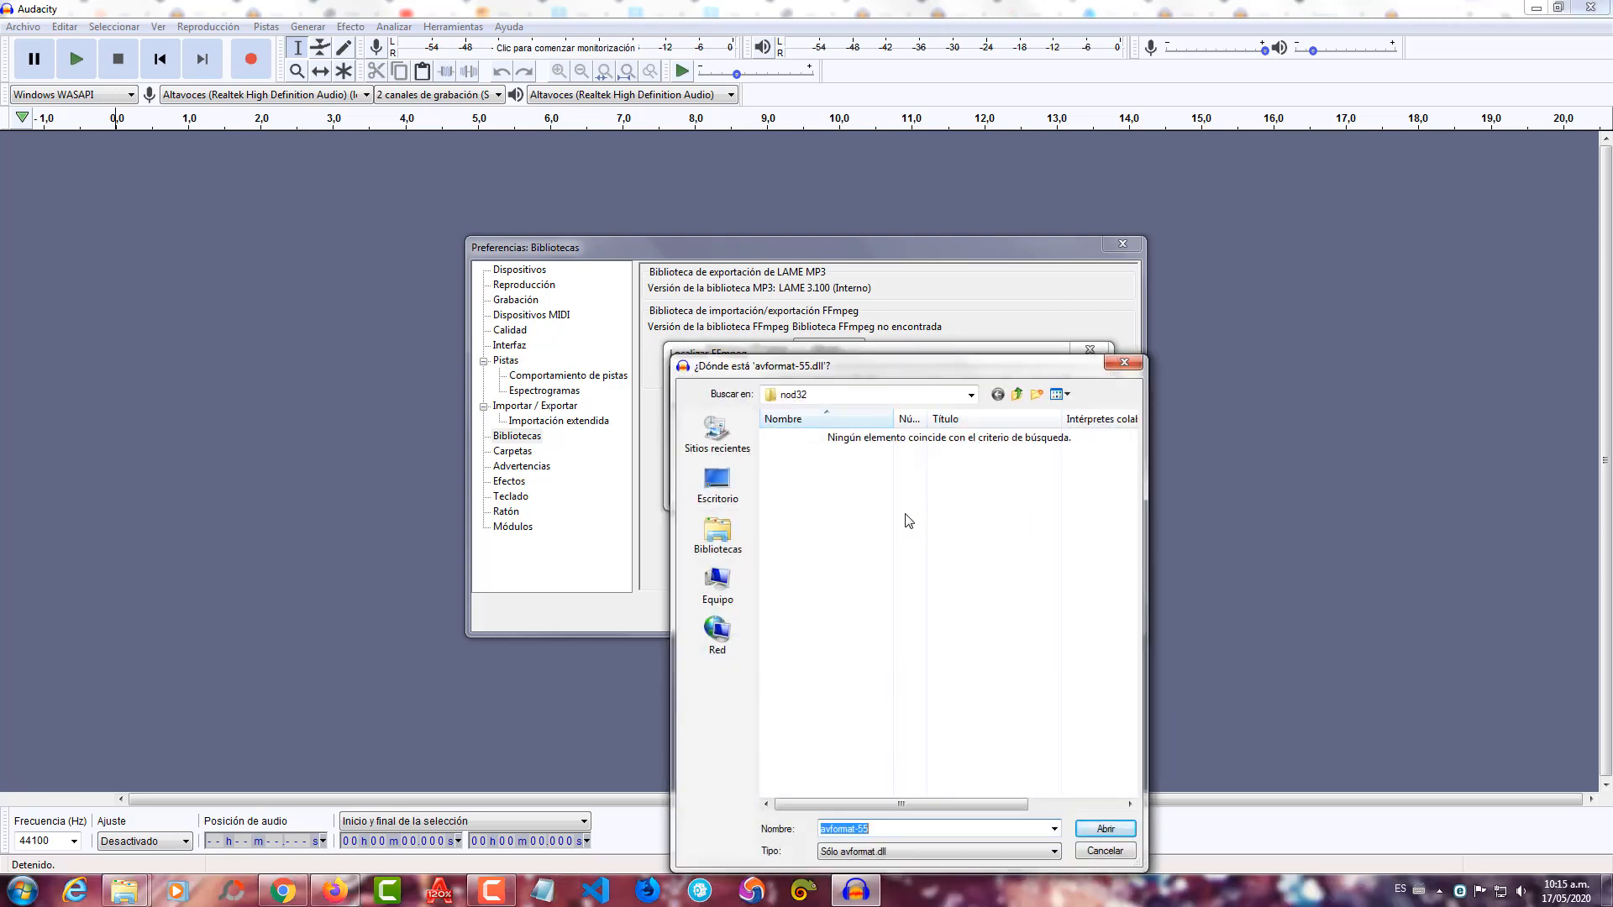
pyautogui.moveTo(838, 369); pyautogui.dragTo(756, 168)
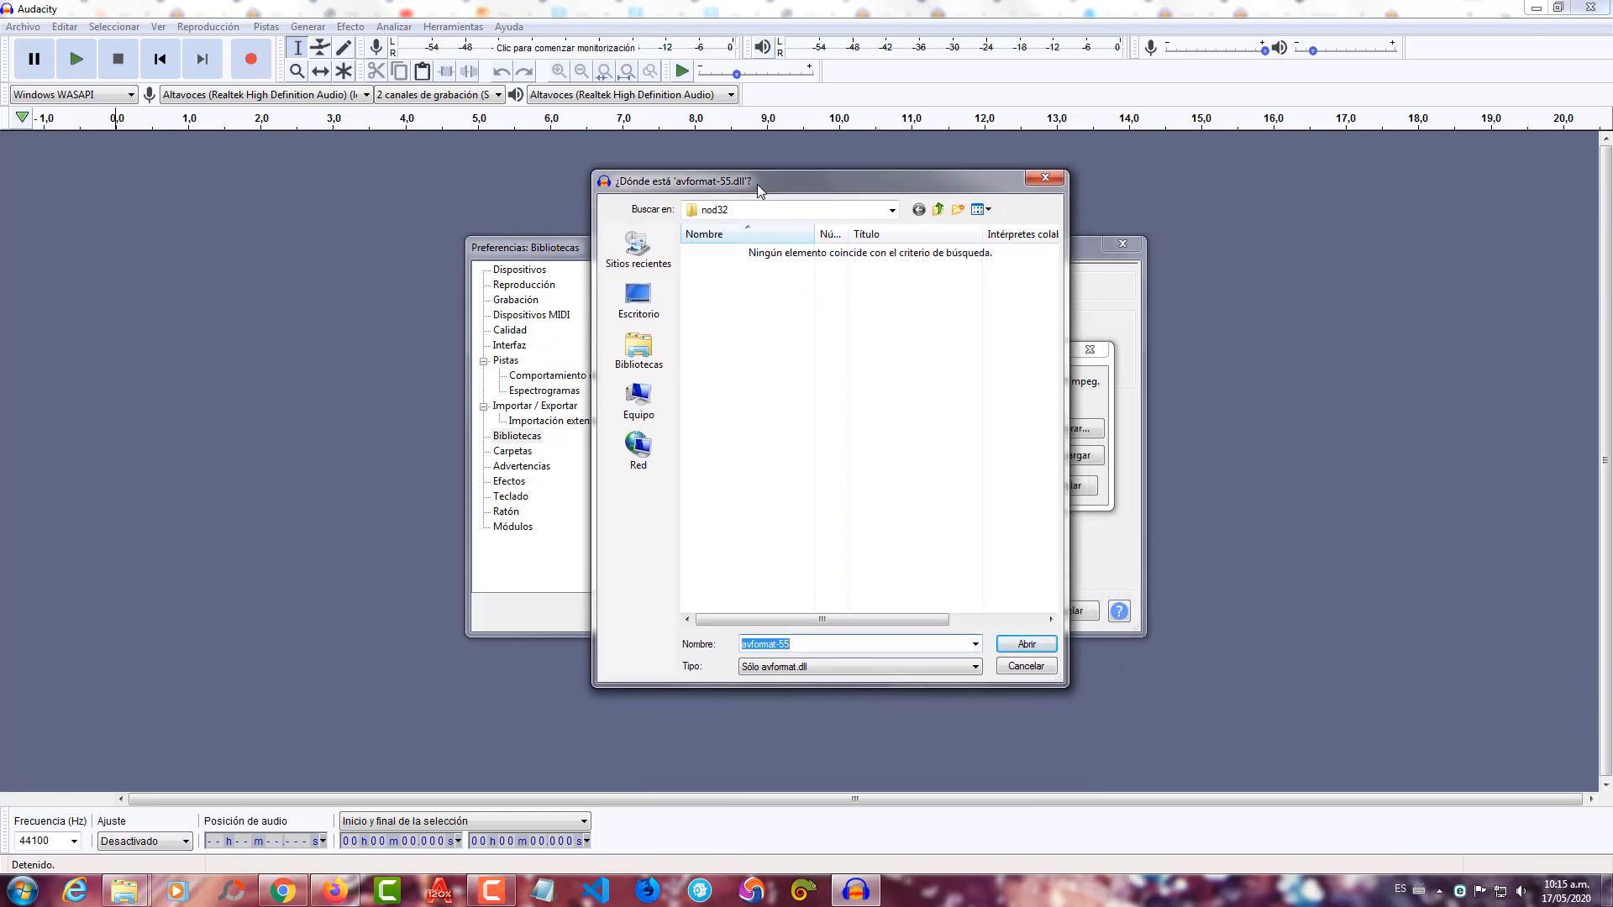
pyautogui.click(639, 402)
pyautogui.doubleClick(785, 360)
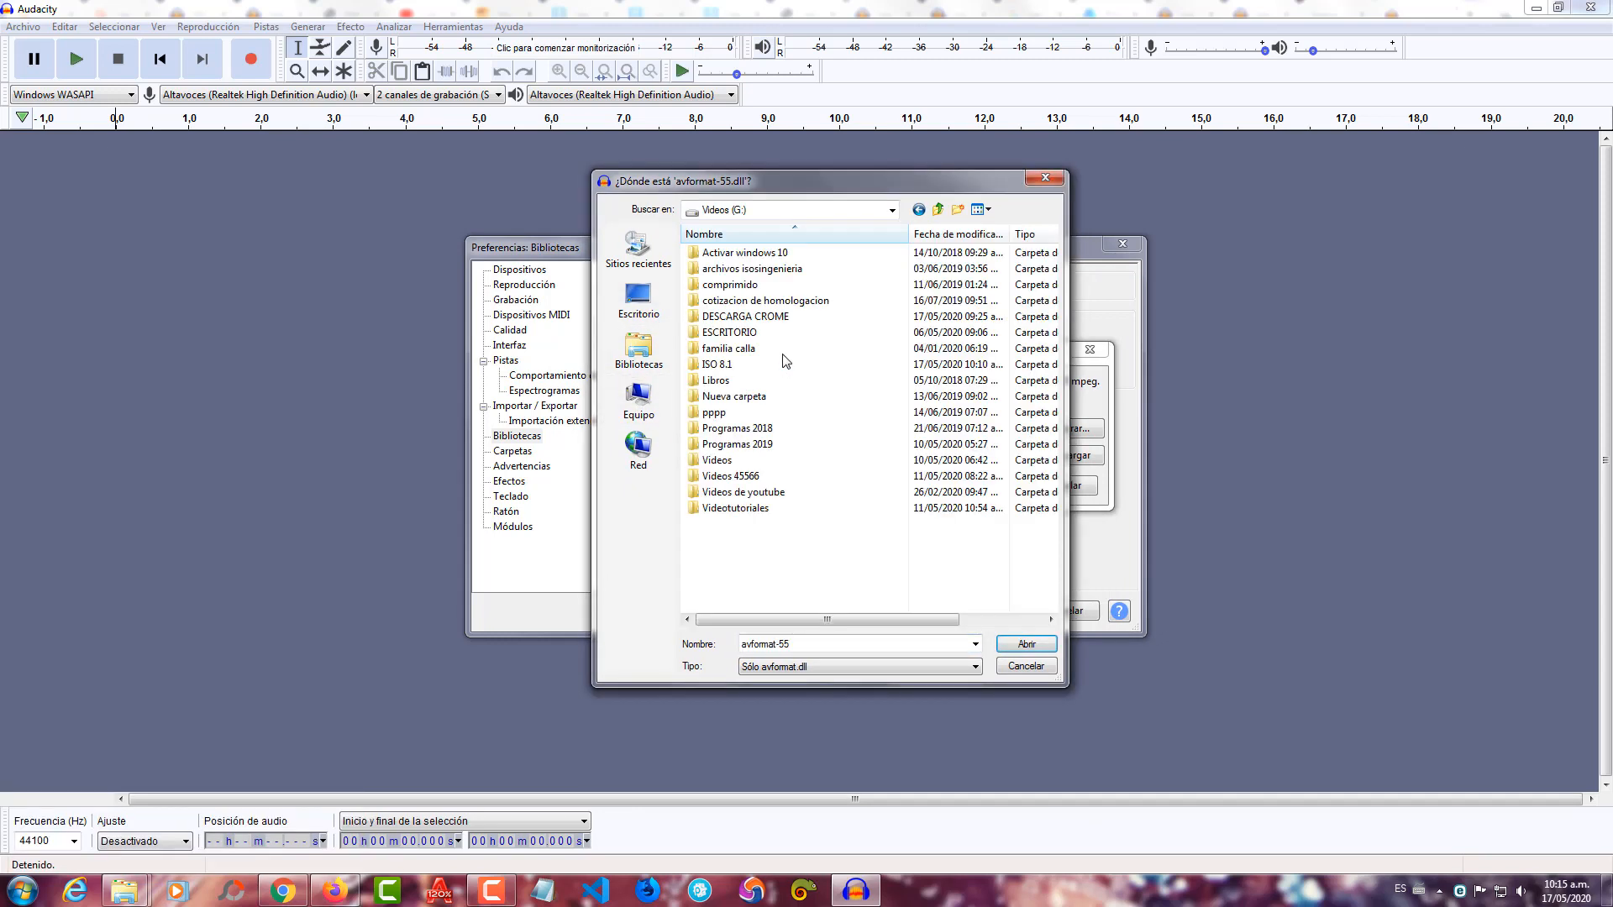
pyautogui.doubleClick(714, 367)
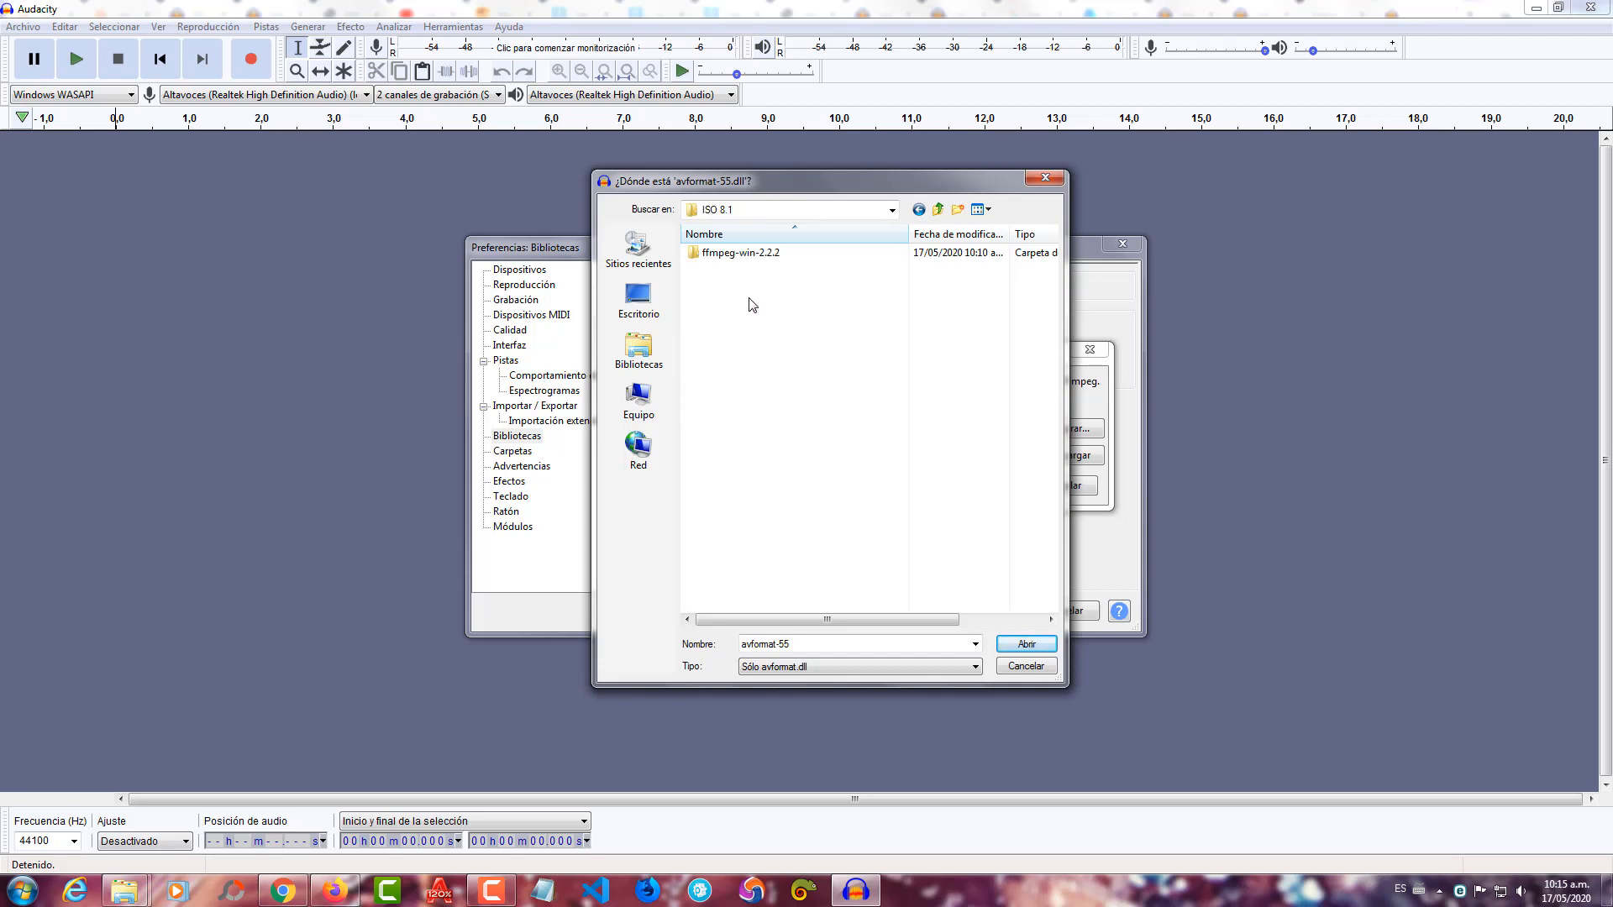
pyautogui.click(733, 254)
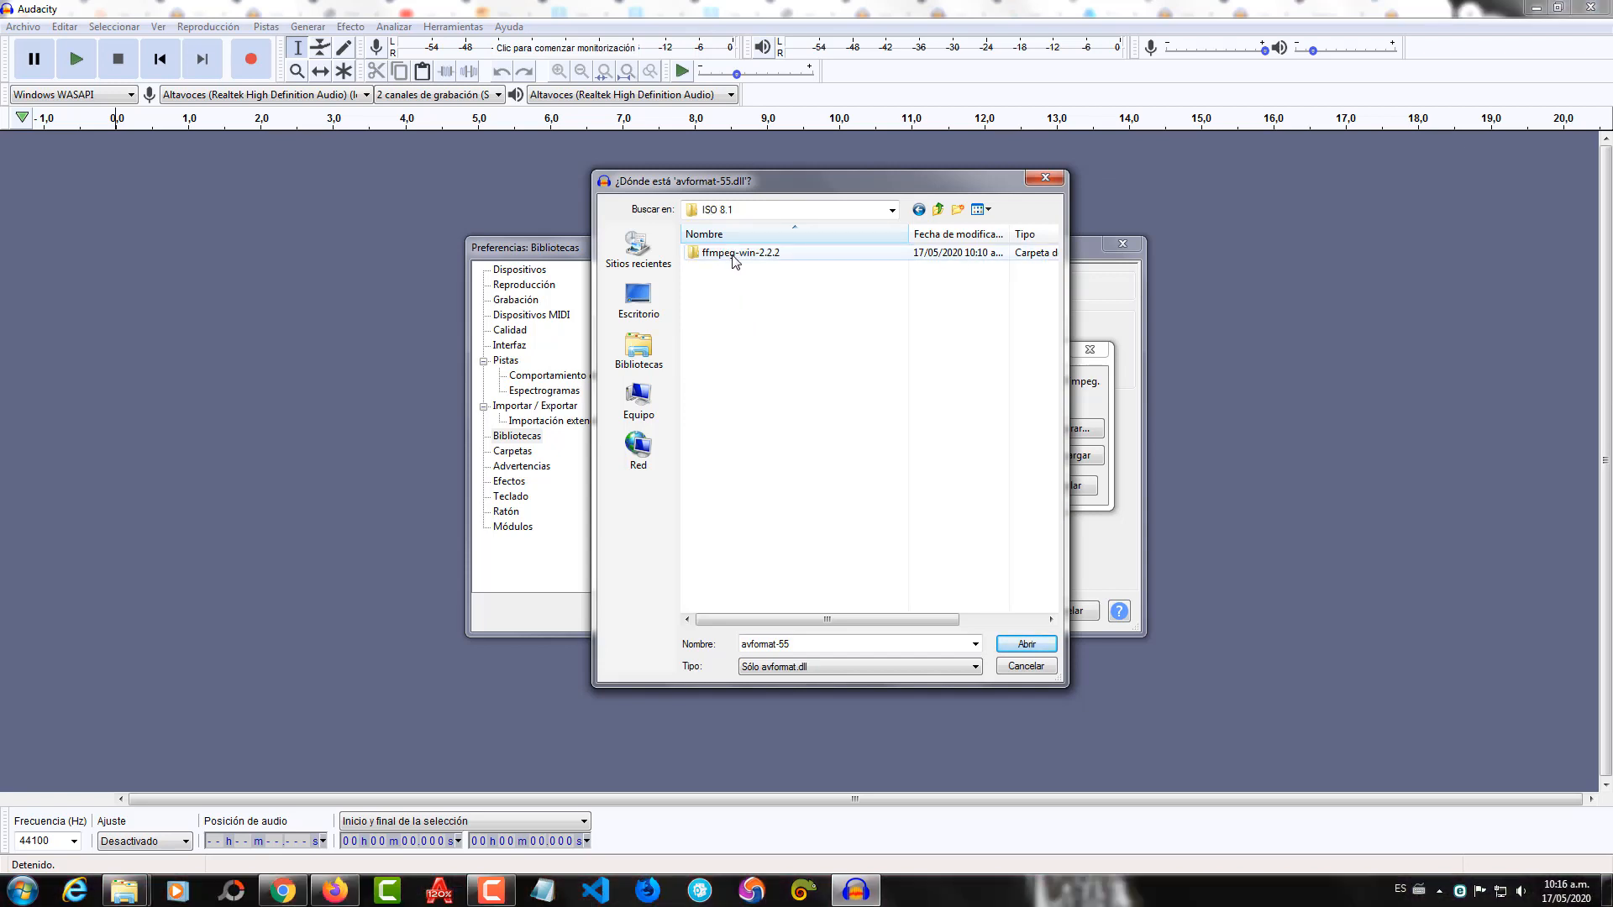
pyautogui.doubleClick(733, 255)
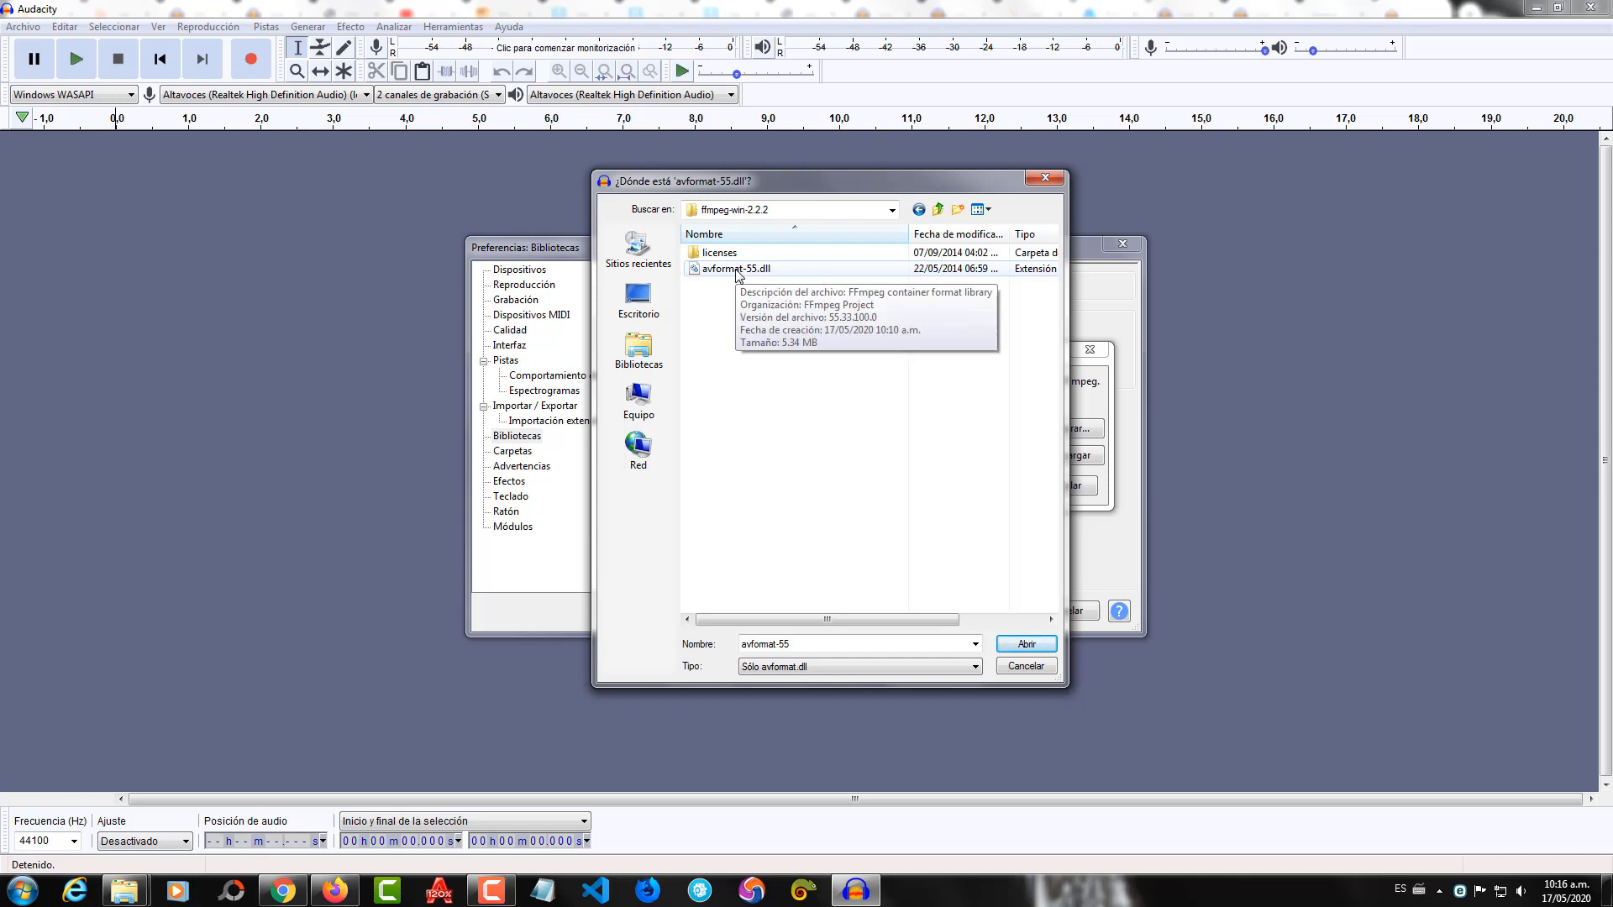
pyautogui.doubleClick(736, 269)
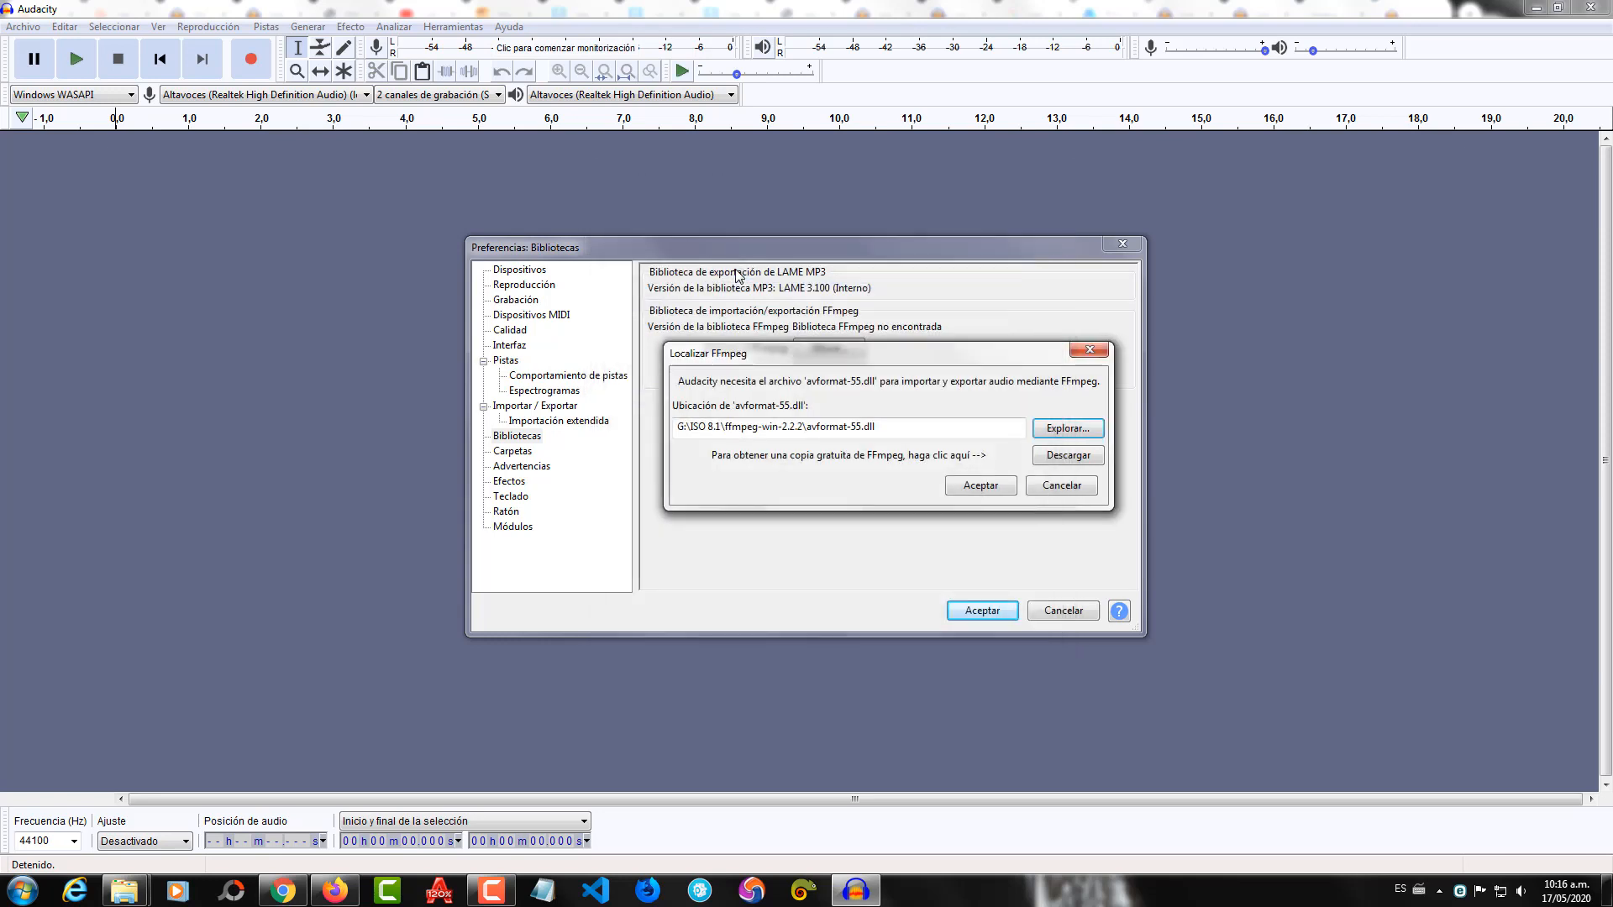
pyautogui.click(981, 487)
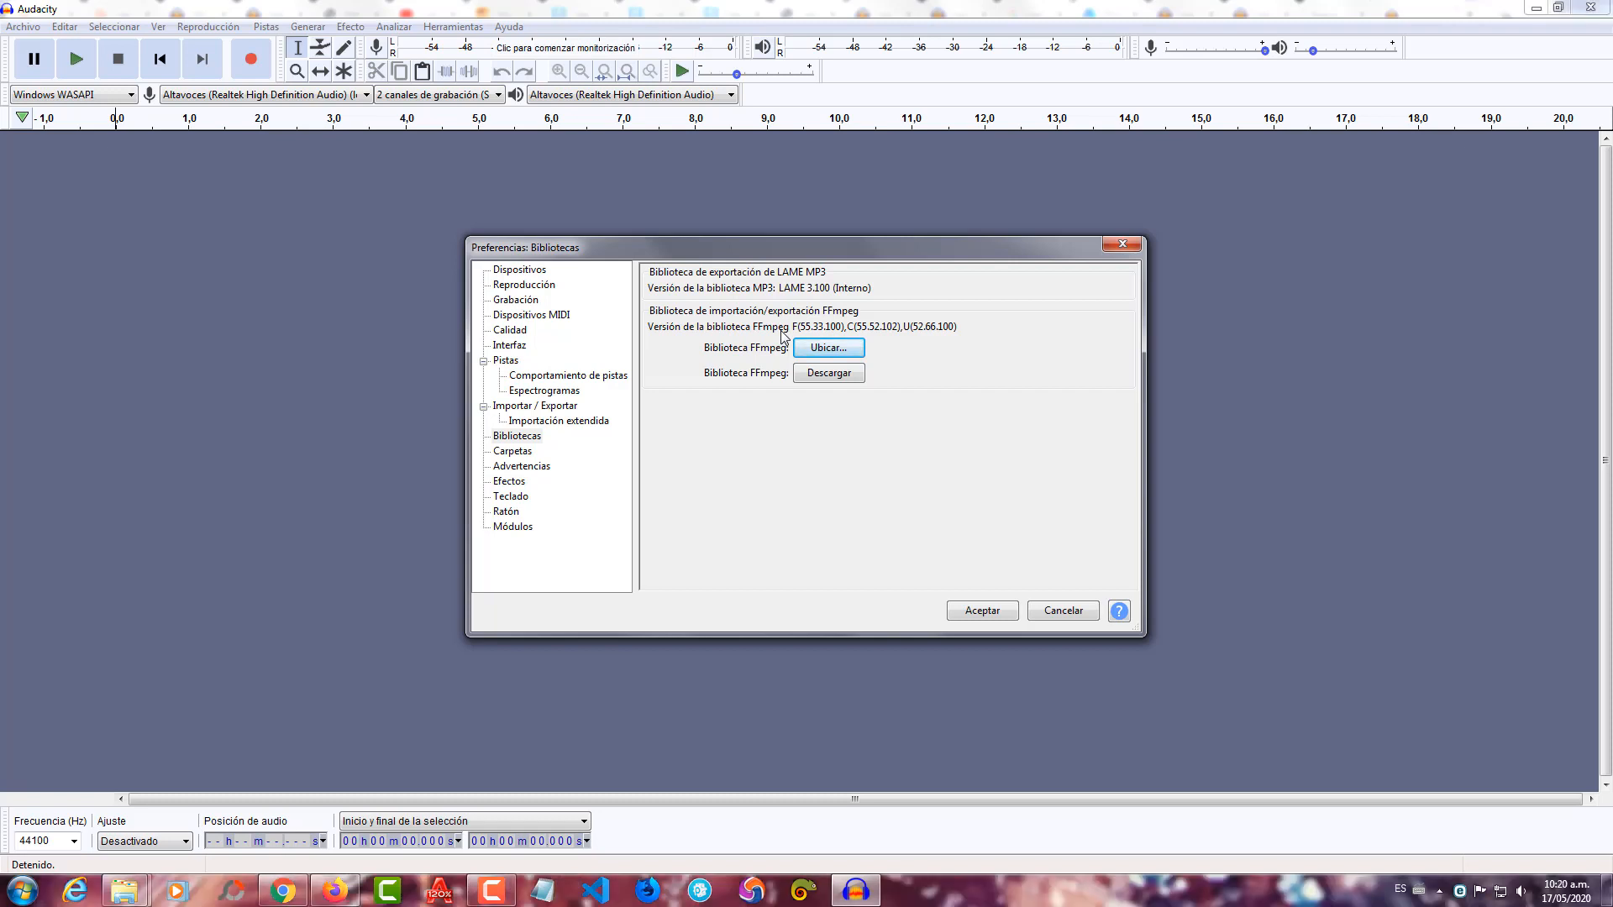
pyautogui.click(972, 602)
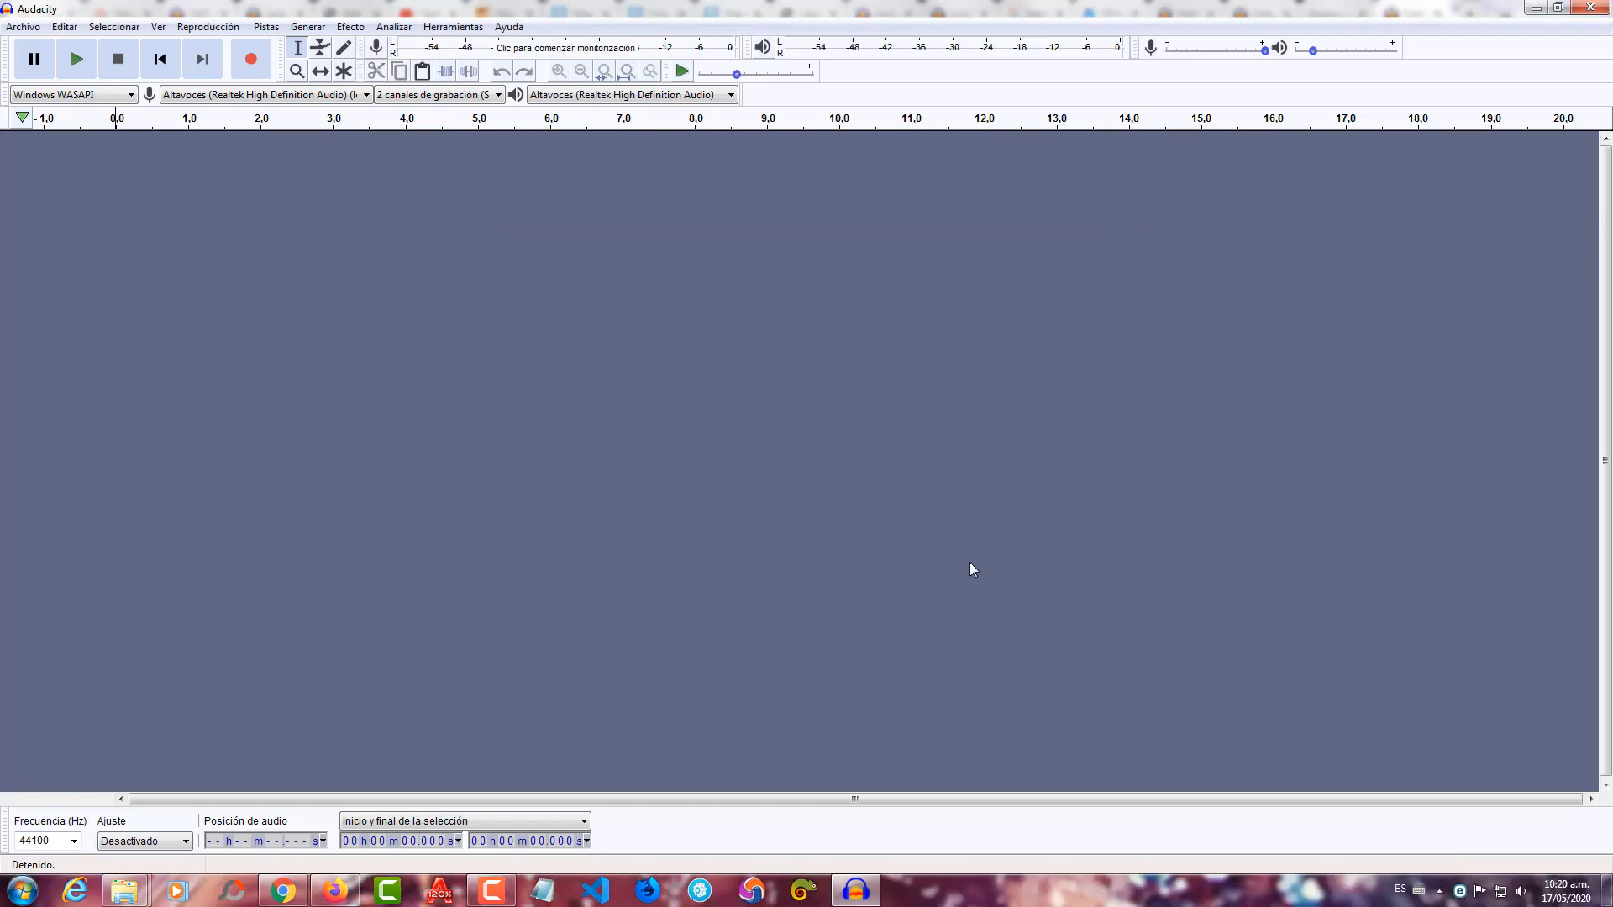
# View the diagnostics log (Mostrar registro) to check the FFmpeg loading entries, and close it.
pyautogui.click(508, 28)
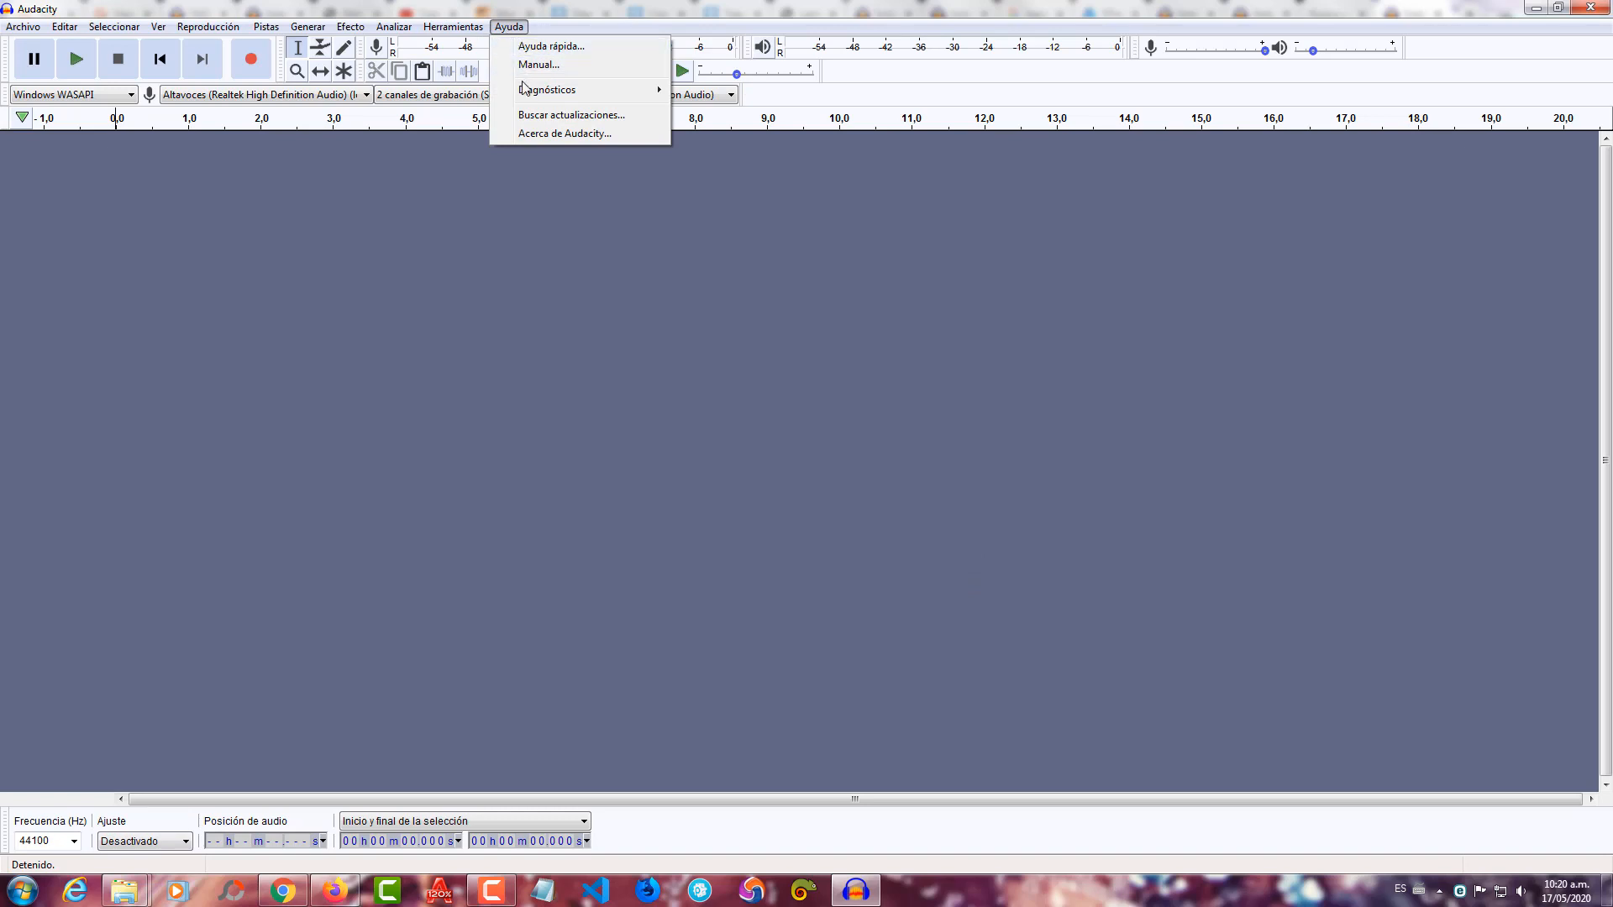
pyautogui.moveTo(593, 94)
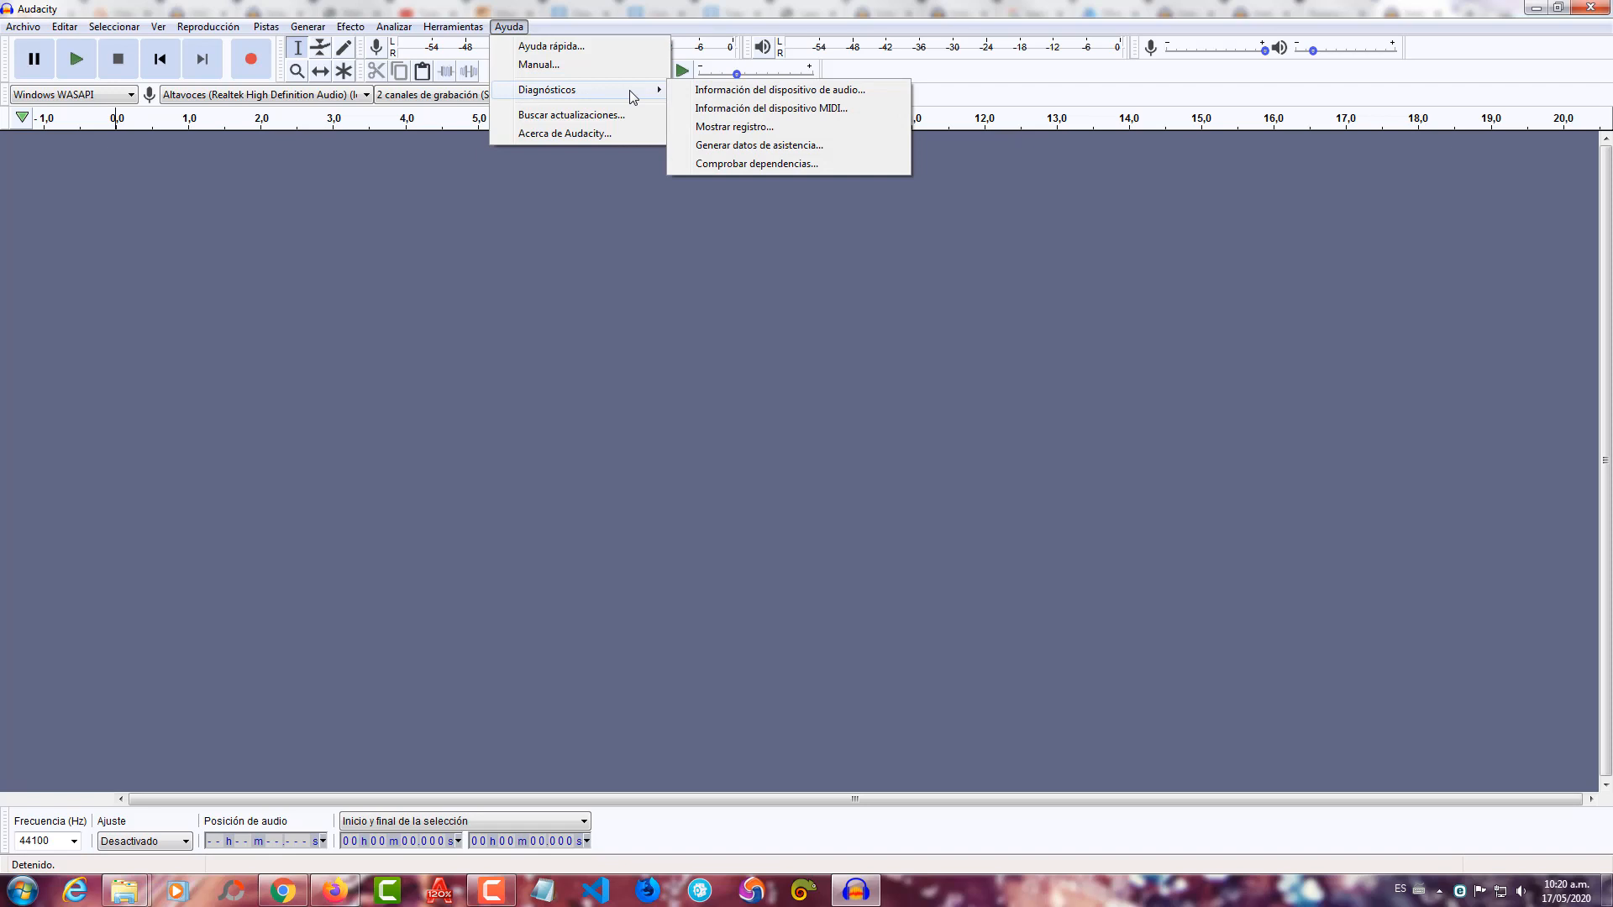
pyautogui.click(722, 127)
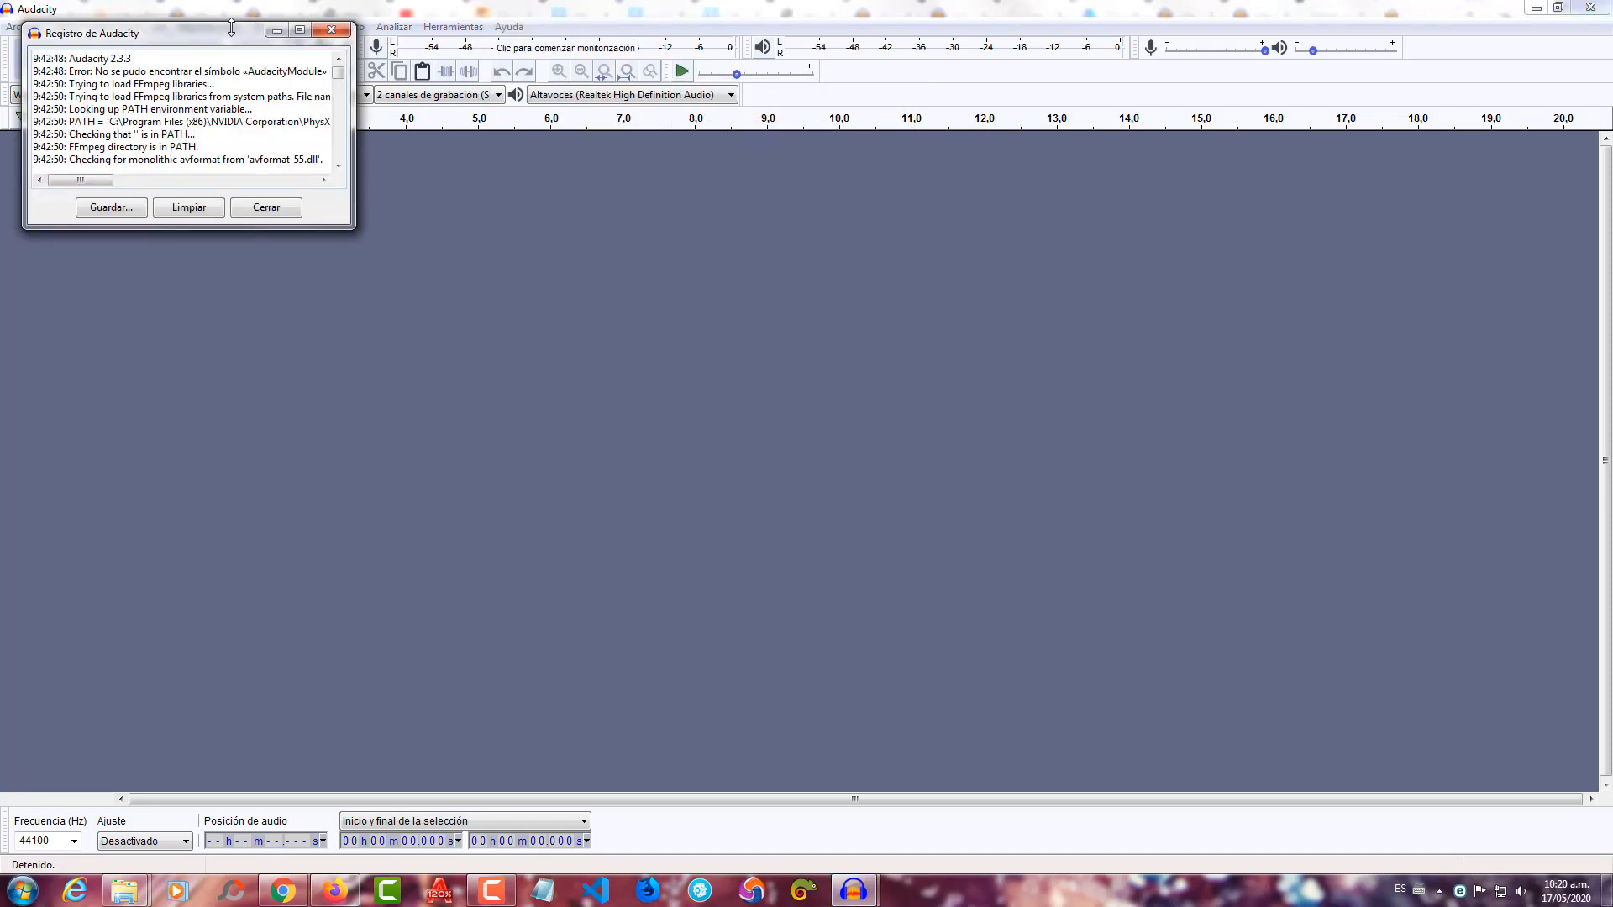
pyautogui.moveTo(231, 28); pyautogui.dragTo(659, 225)
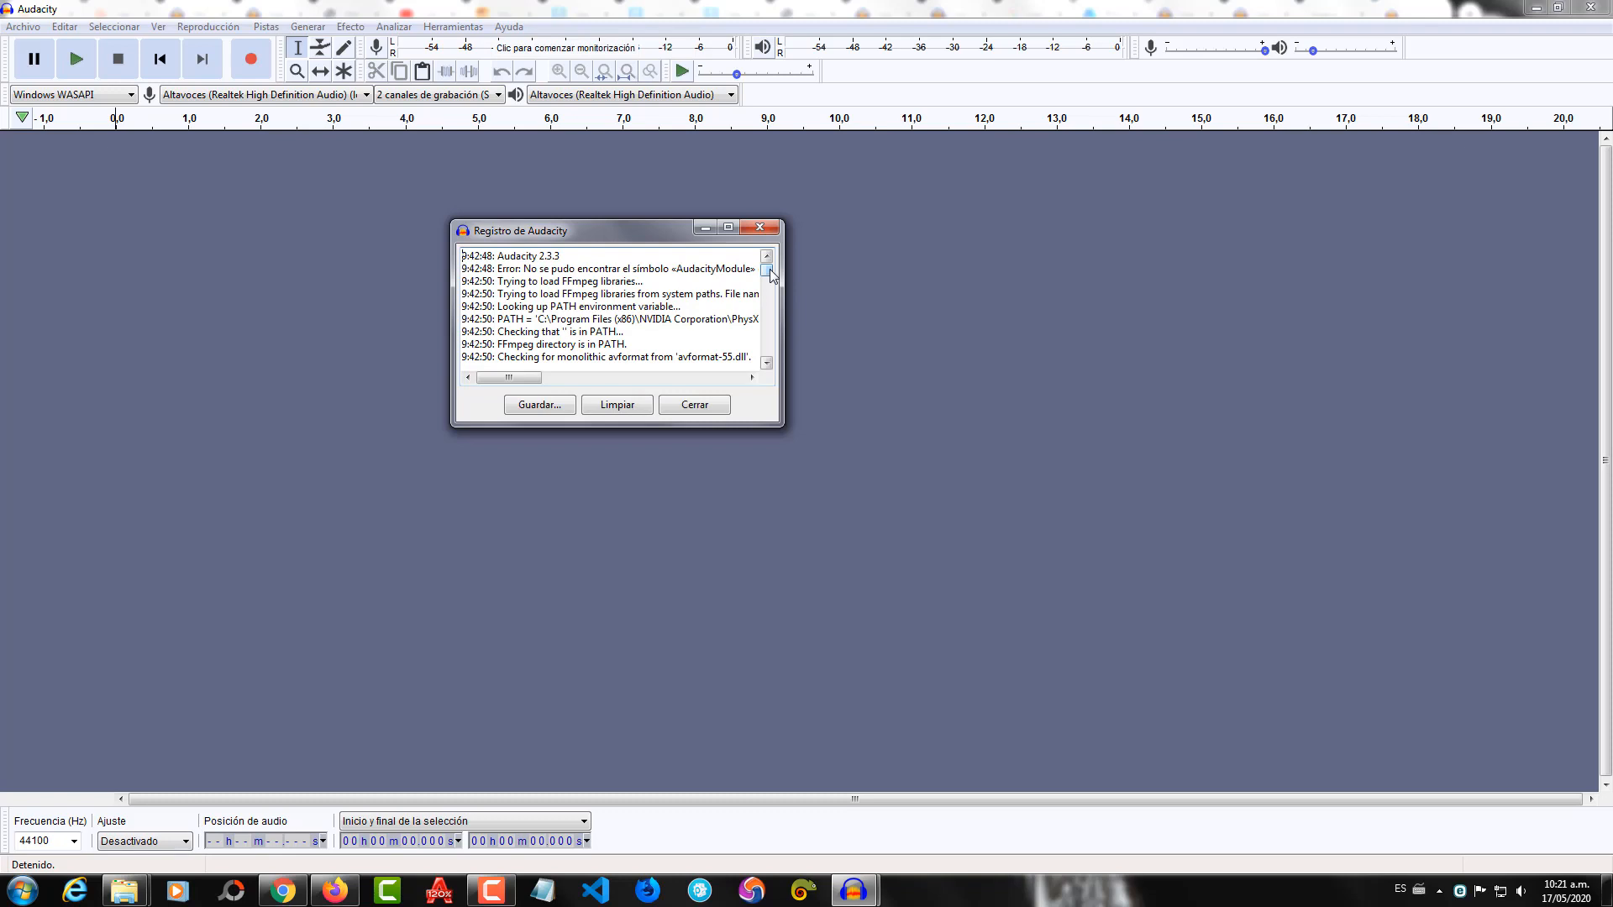
pyautogui.click(694, 406)
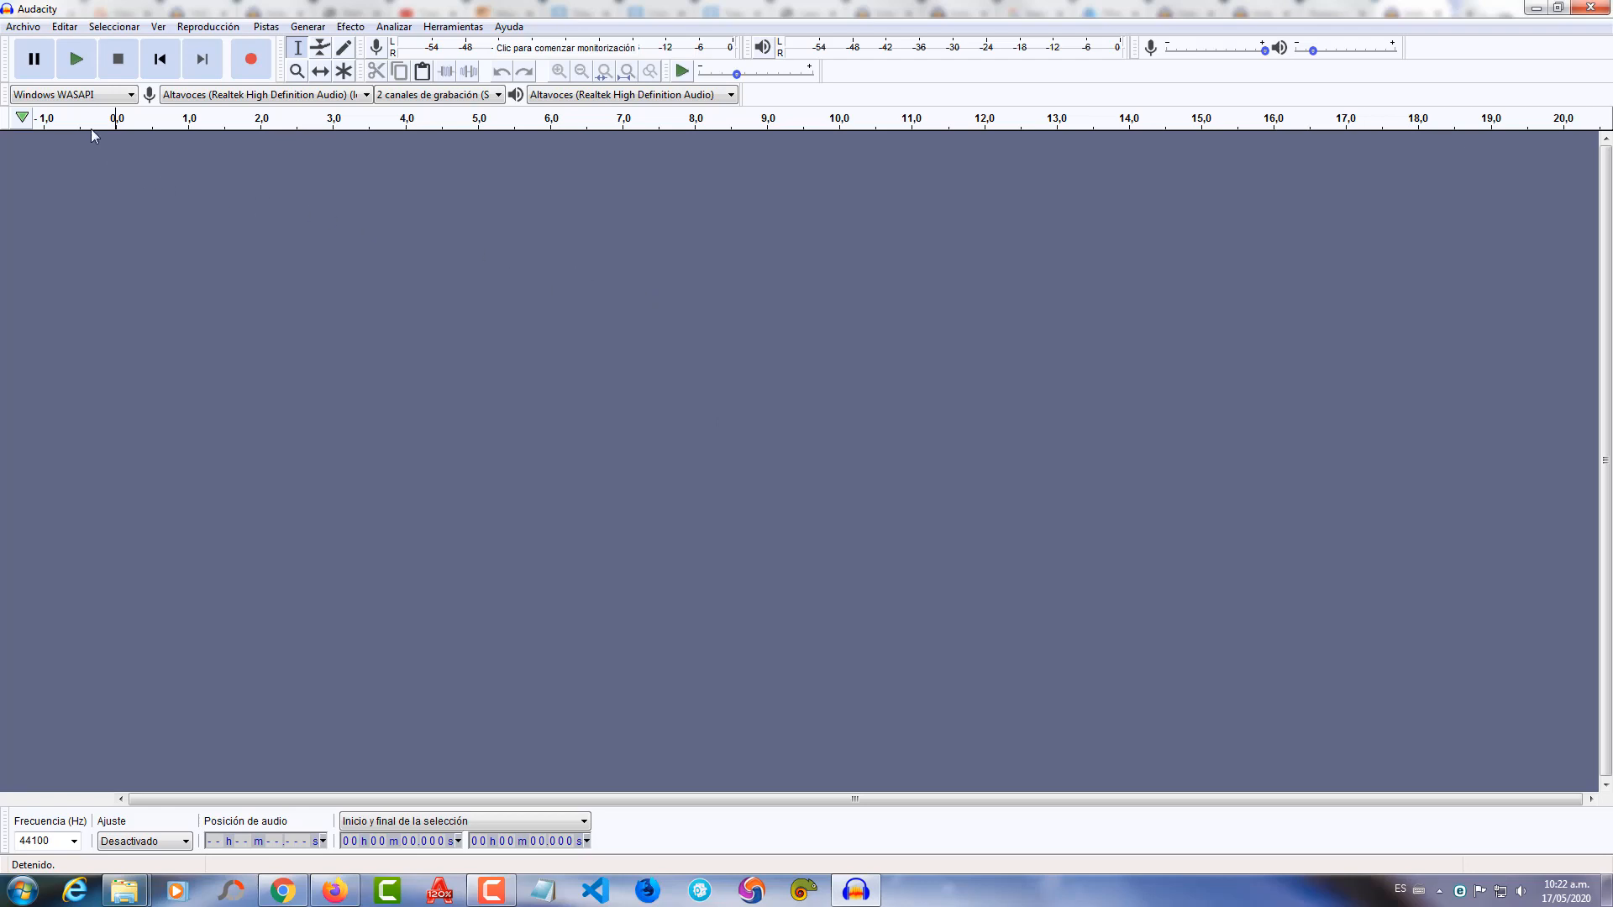
# Open the audio file nod32.m4a from the nod32 folder.
pyautogui.click(23, 26)
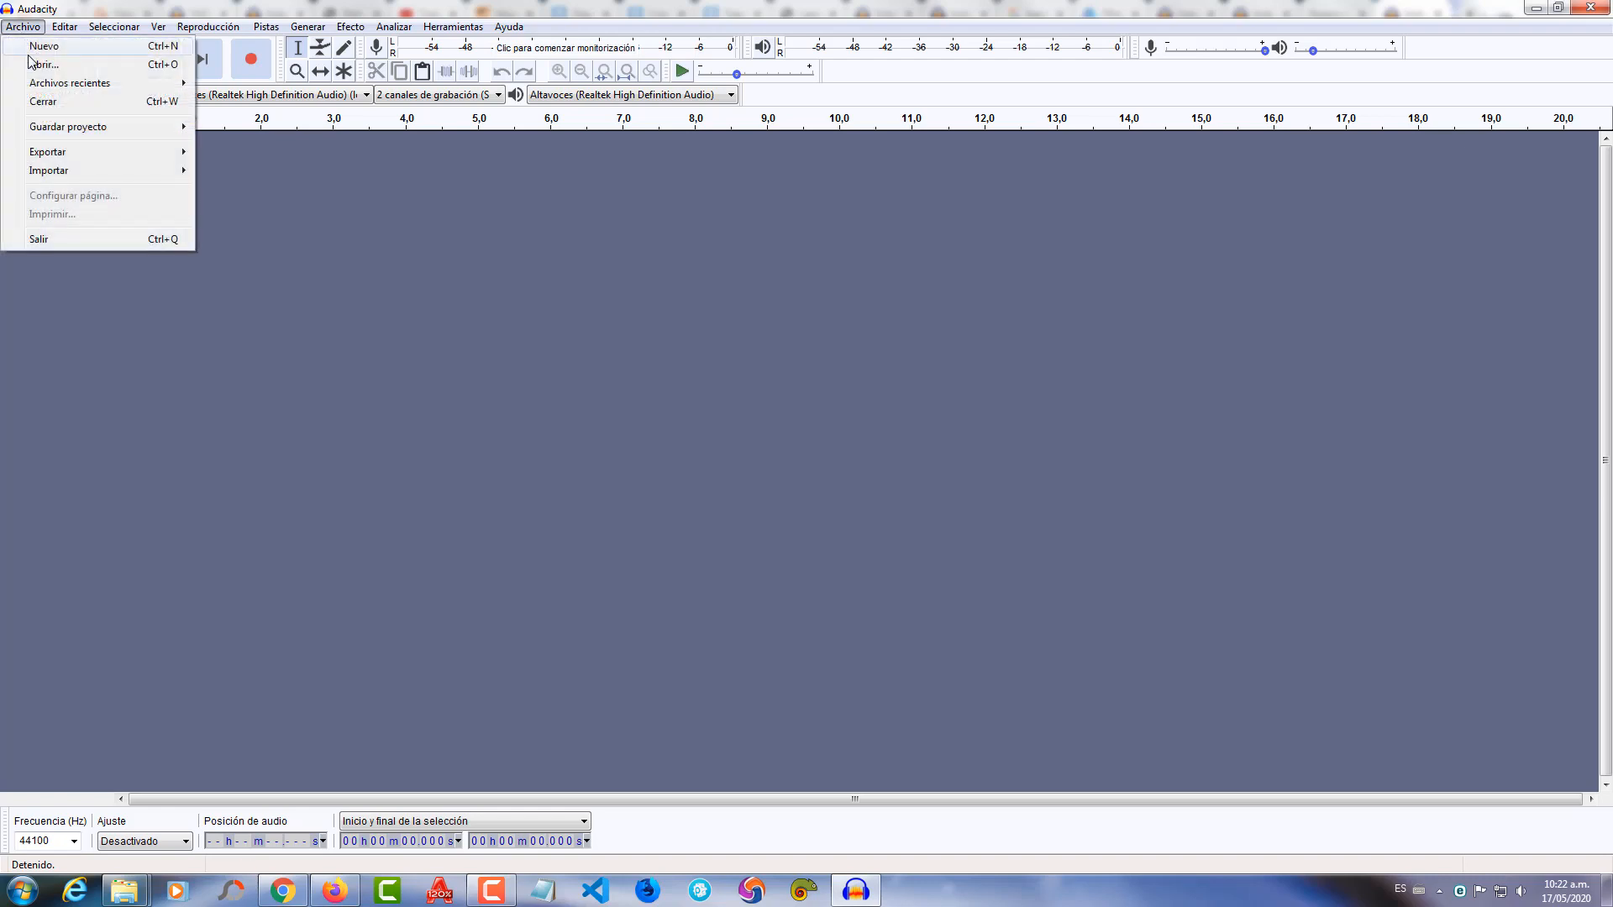
pyautogui.click(42, 65)
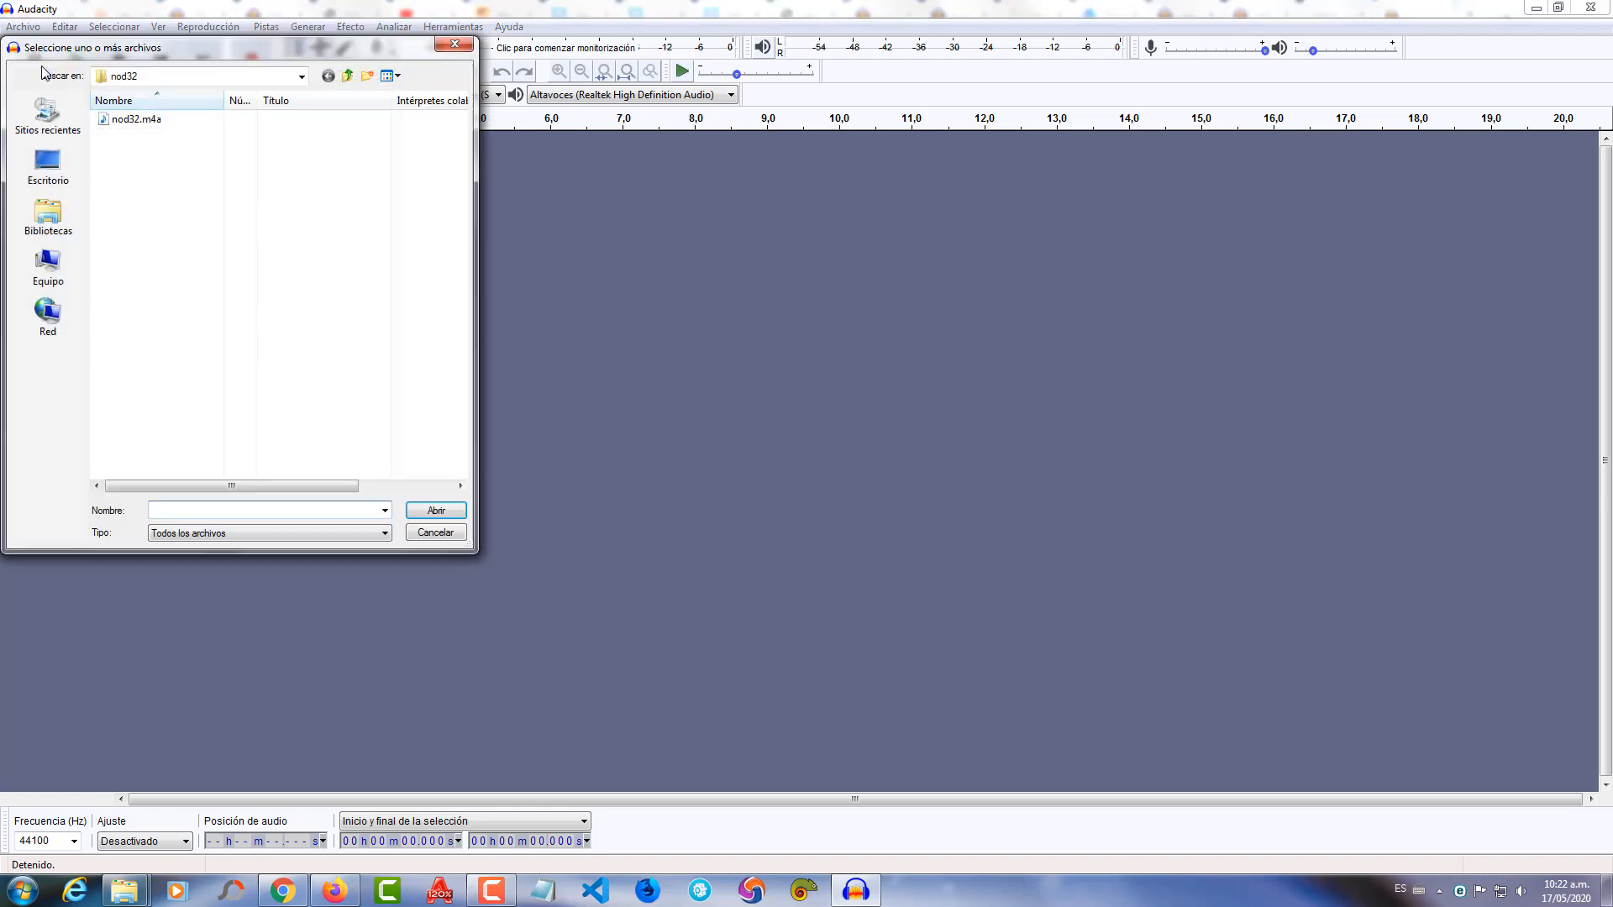
pyautogui.click(145, 123)
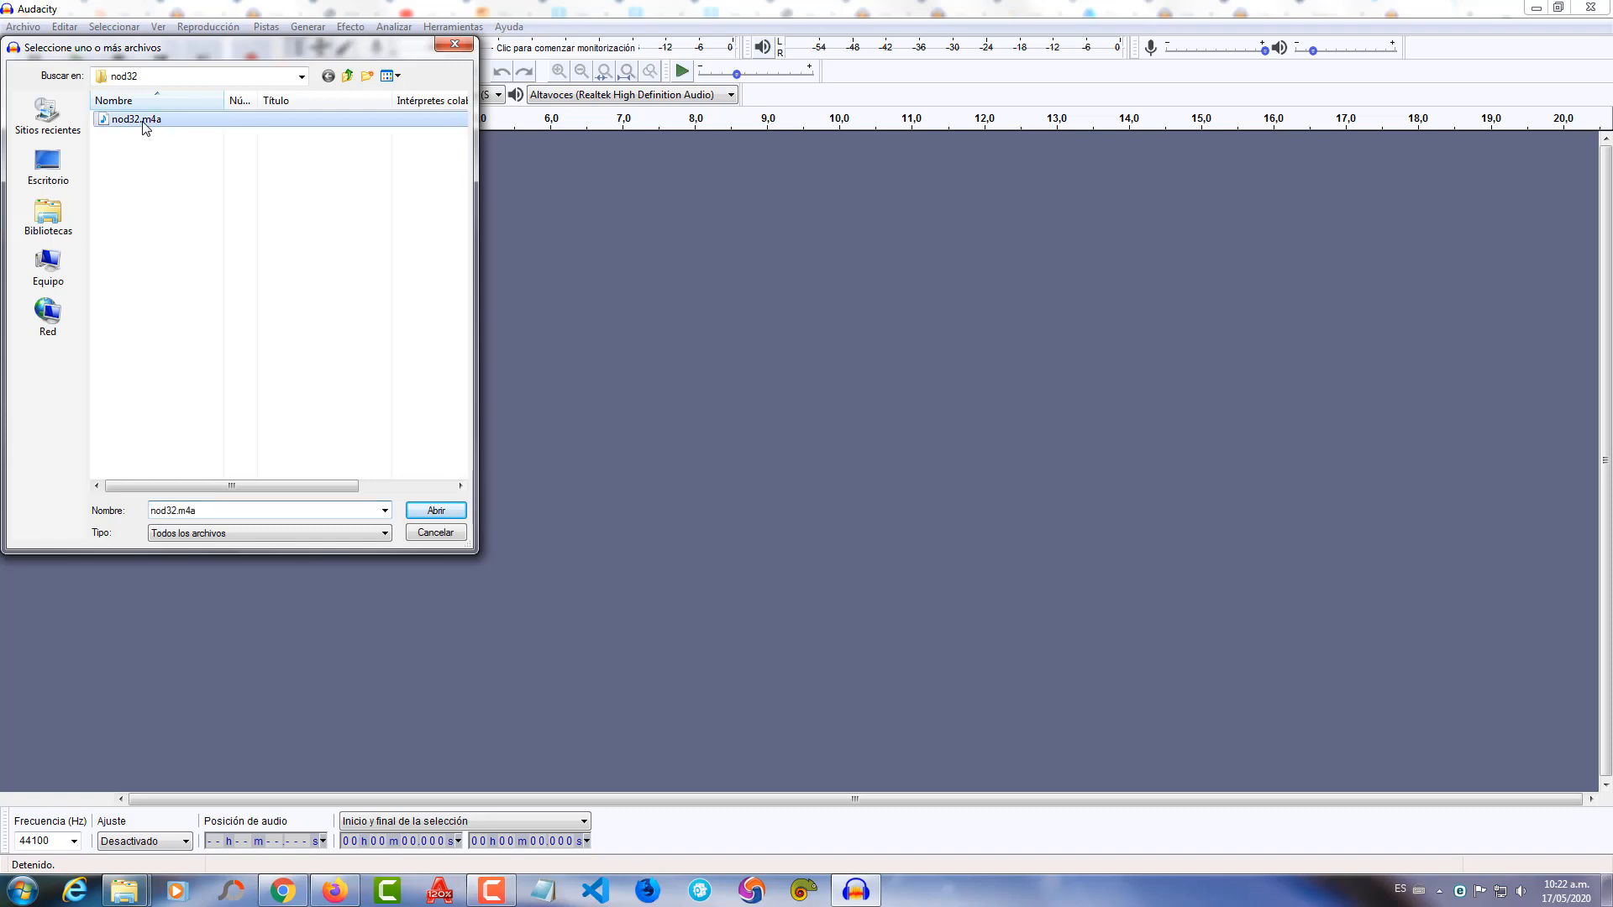
pyautogui.doubleClick(144, 123)
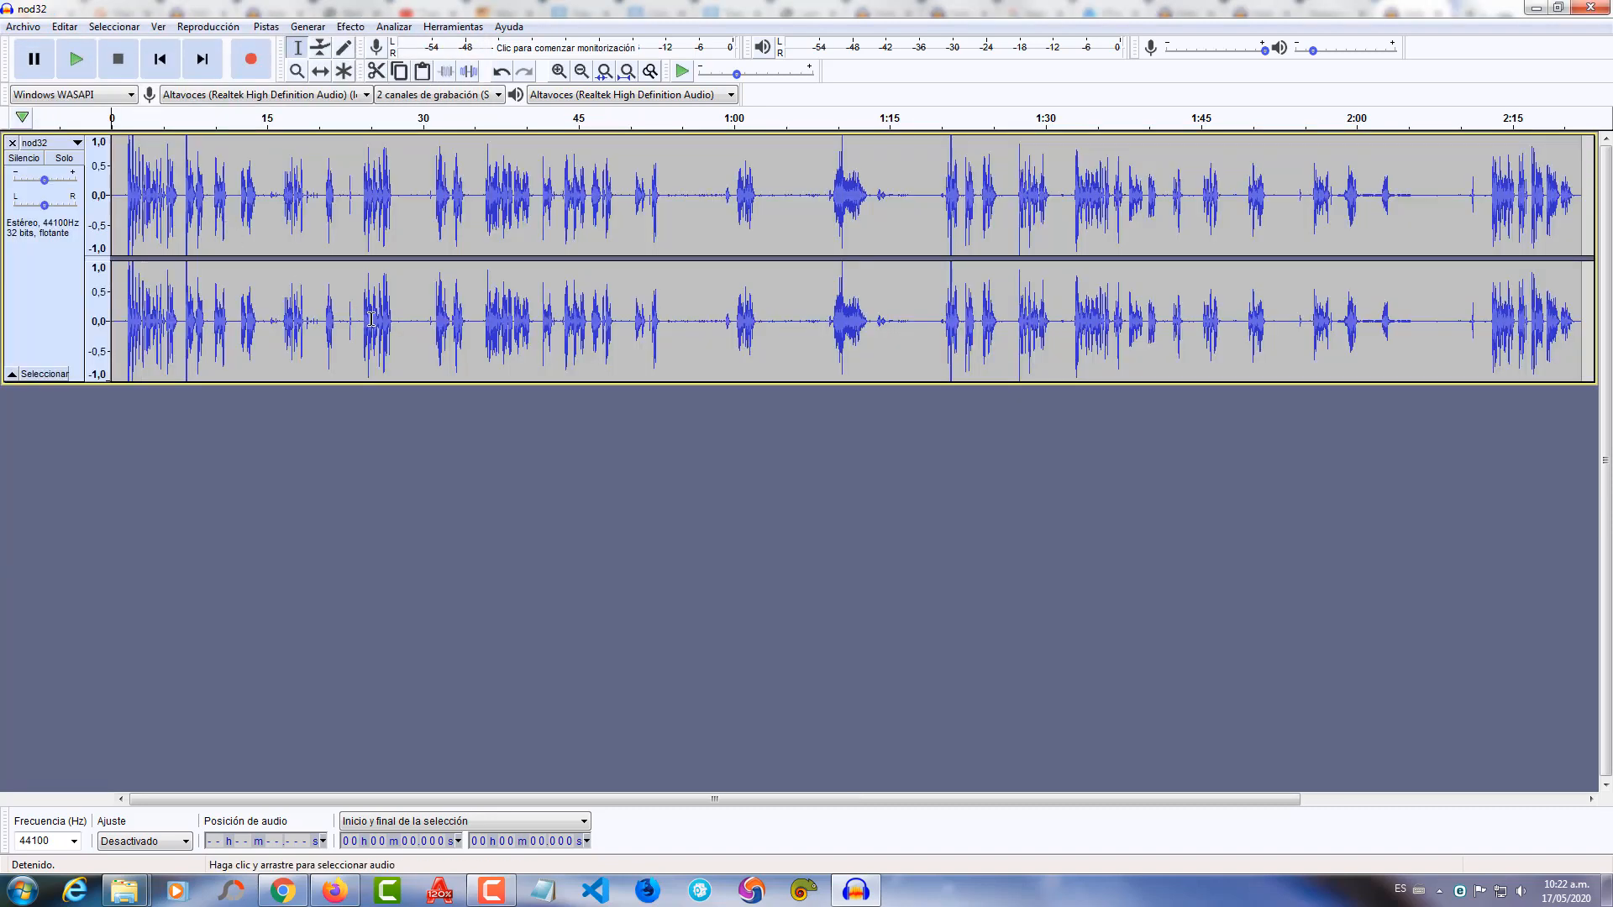